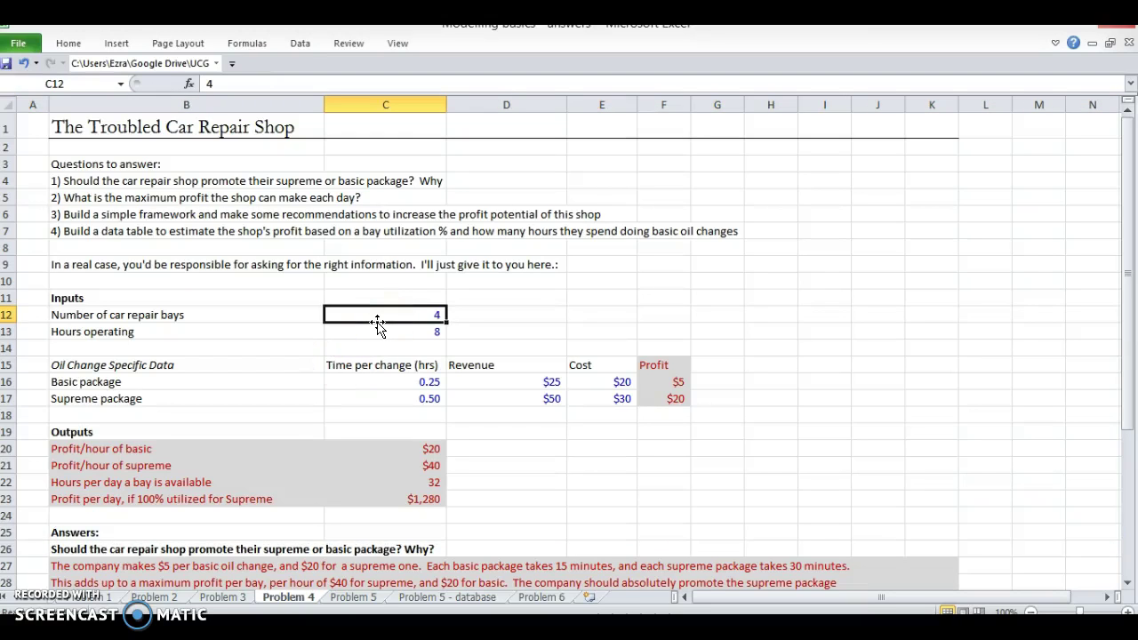
Open the fourth question in B7 to read the data table task on bay utilization and basic oil change hours
{"action": "key", "text": "Up"}
{"action": "key", "text": "Left"}
{"action": "key", "text": "Up"}
{"action": "key", "text": "Left"}
{"action": "key", "text": "Up"}
{"action": "key", "text": "Up"}
{"action": "key", "text": "Up"}
{"action": "key", "text": "Right"}
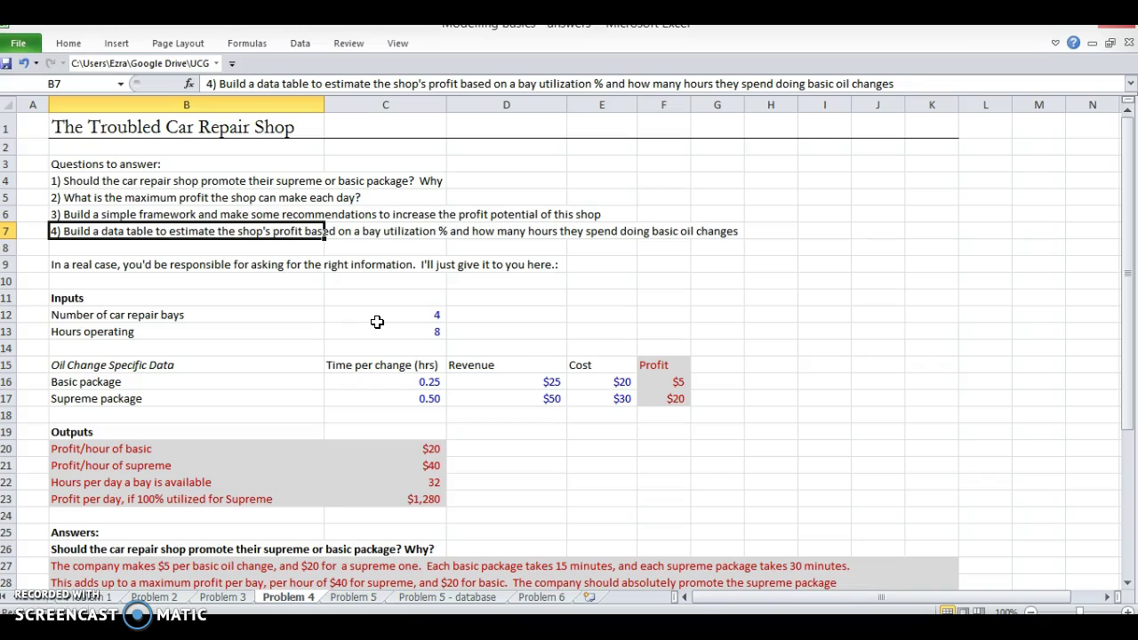
{"action": "key", "text": "F2"}
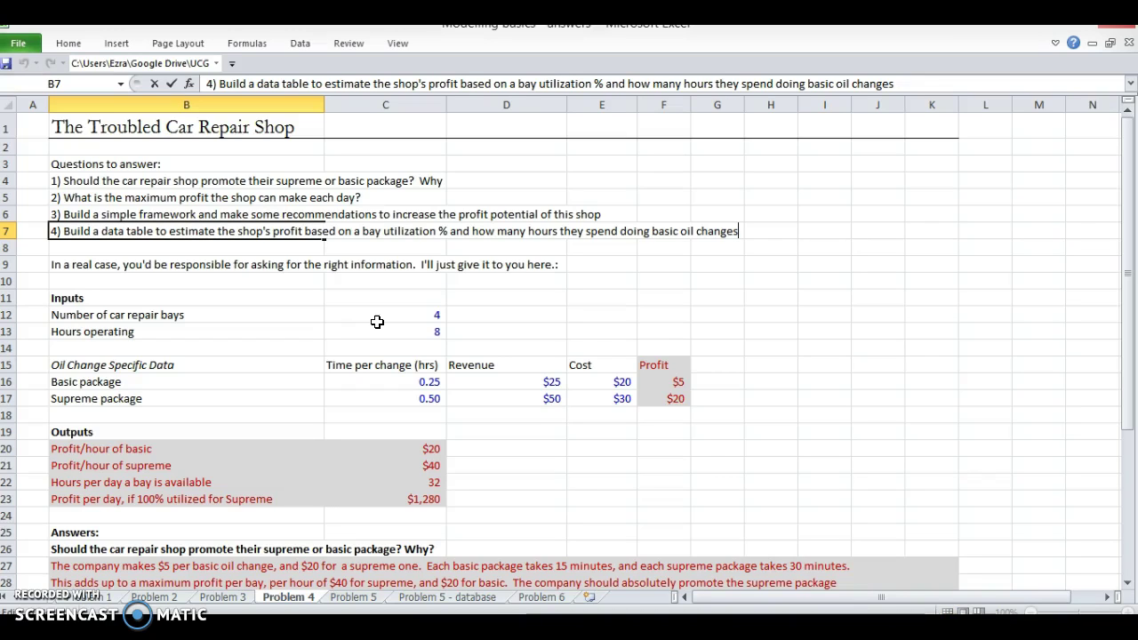
{"action": "key", "text": "ctrl+Return"}
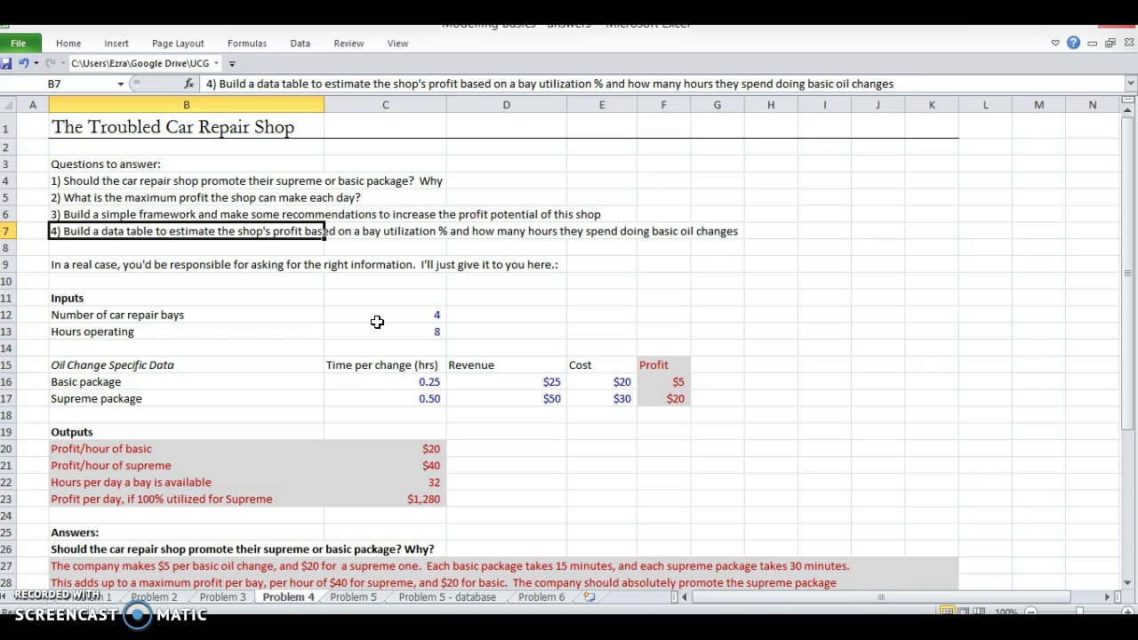
Insert four blank rows above the Answers heading in row 25
{"action": "key", "text": "Down"}
{"action": "key", "text": "Down"}
{"action": "key", "text": "Down"}
{"action": "key", "text": "Down"}
{"action": "key", "text": "Down"}
{"action": "key", "text": "Down"}
{"action": "key", "text": "Down"}
{"action": "key", "text": "Down"}
{"action": "key", "text": "Down"}
{"action": "key", "text": "Down"}
{"action": "key", "text": "Down"}
{"action": "key", "text": "Down"}
{"action": "key", "text": "Down"}
{"action": "key", "text": "Down"}
{"action": "key", "text": "Down"}
{"action": "key", "text": "Down"}
{"action": "key", "text": "Down"}
{"action": "key", "text": "Down"}
{"action": "key", "text": "Down"}
{"action": "key", "text": "Up"}
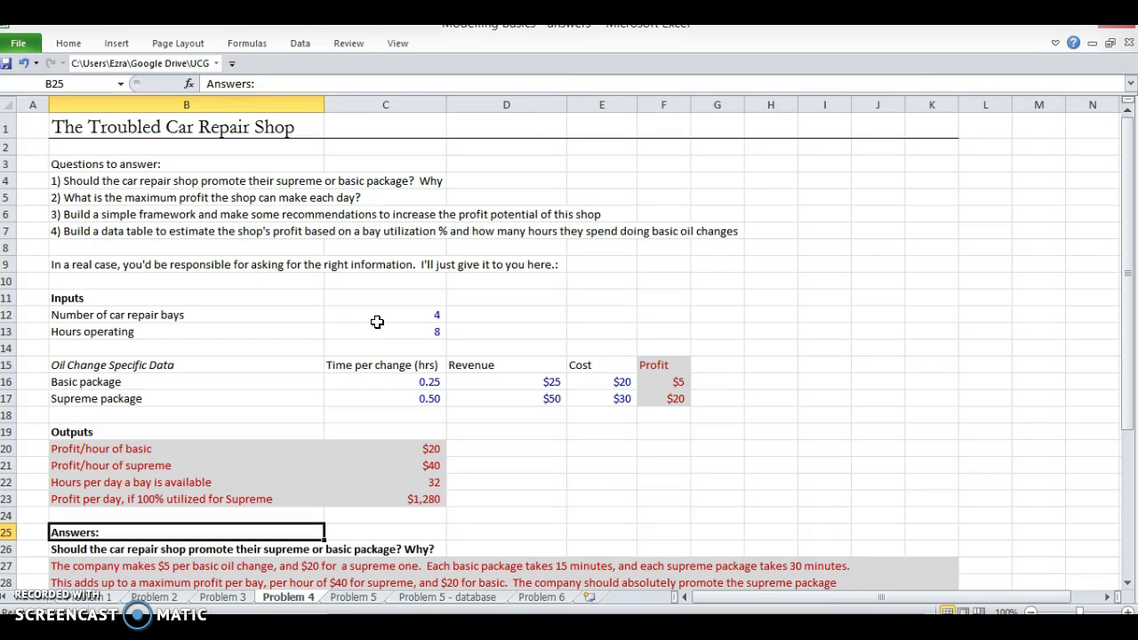
{"action": "key", "text": "shift+space"}
{"action": "key", "text": "ctrl+shift+plus"}
{"action": "key", "text": "ctrl+shift+plus"}
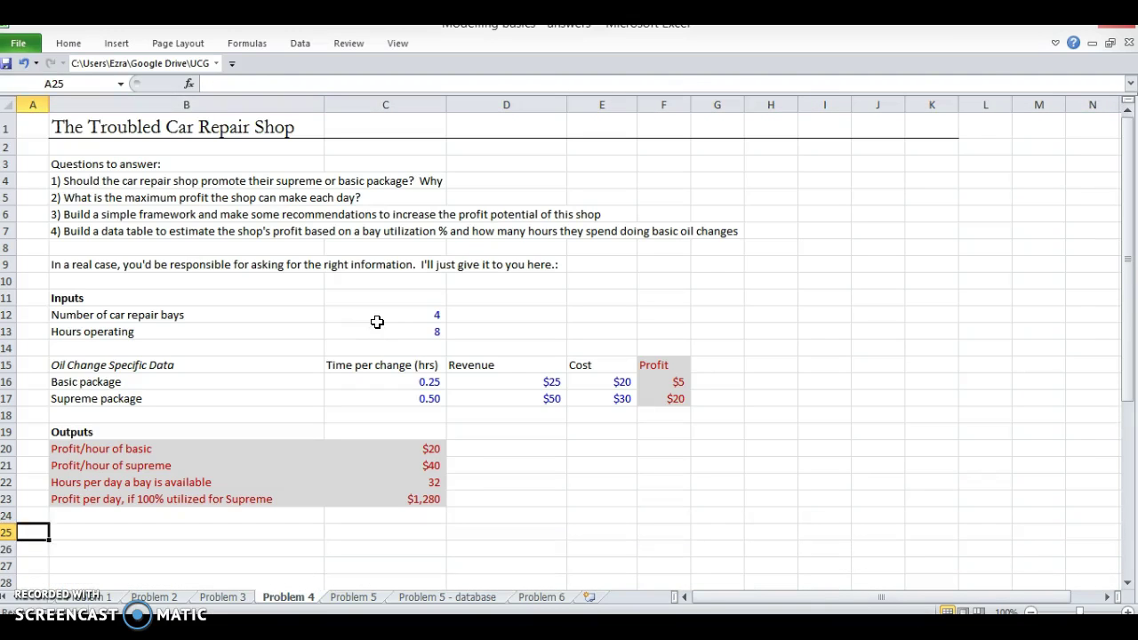
Enter the label "Shops Profit" in B27 and add a top border across B27:C27
{"action": "key", "text": "Down"}
{"action": "key", "text": "Down"}
{"action": "type", "text": "Shops Profit"}
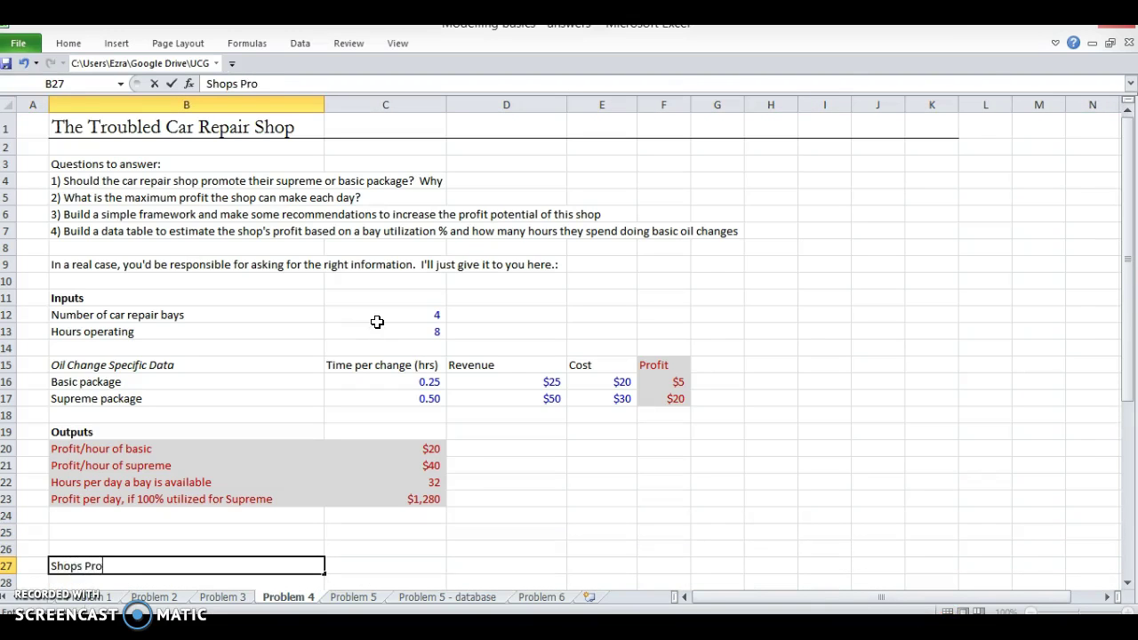
{"action": "key", "text": "Tab"}
{"action": "key", "text": "shift+Left"}
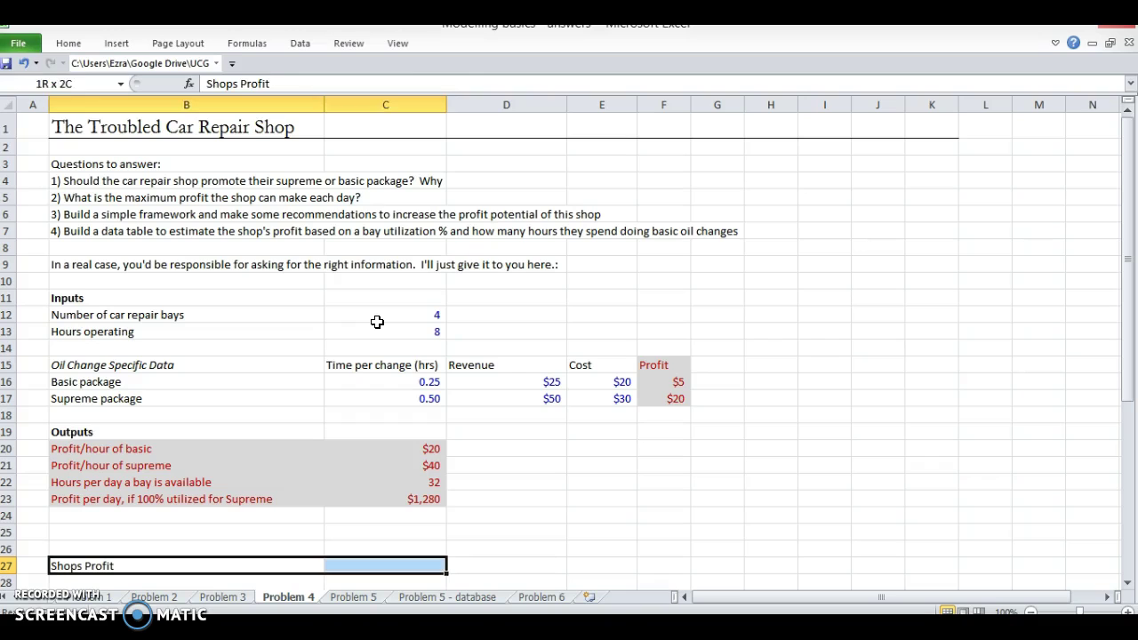
{"action": "key", "text": "alt+h"}
{"action": "key", "text": "b"}
{"action": "key", "text": "p"}
Label the two rows above the profit line "Basic Package" in B25 and "Supreme Package" in B26
{"action": "key", "text": "Up"}
{"action": "key", "text": "Up"}
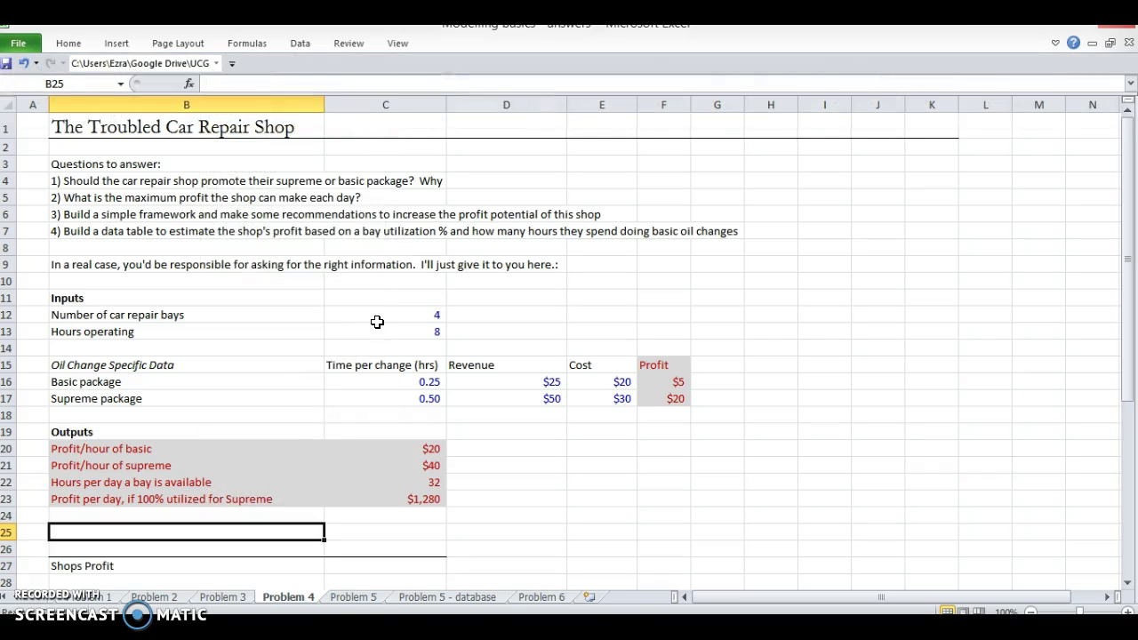
{"action": "type", "text": "Basic P"}
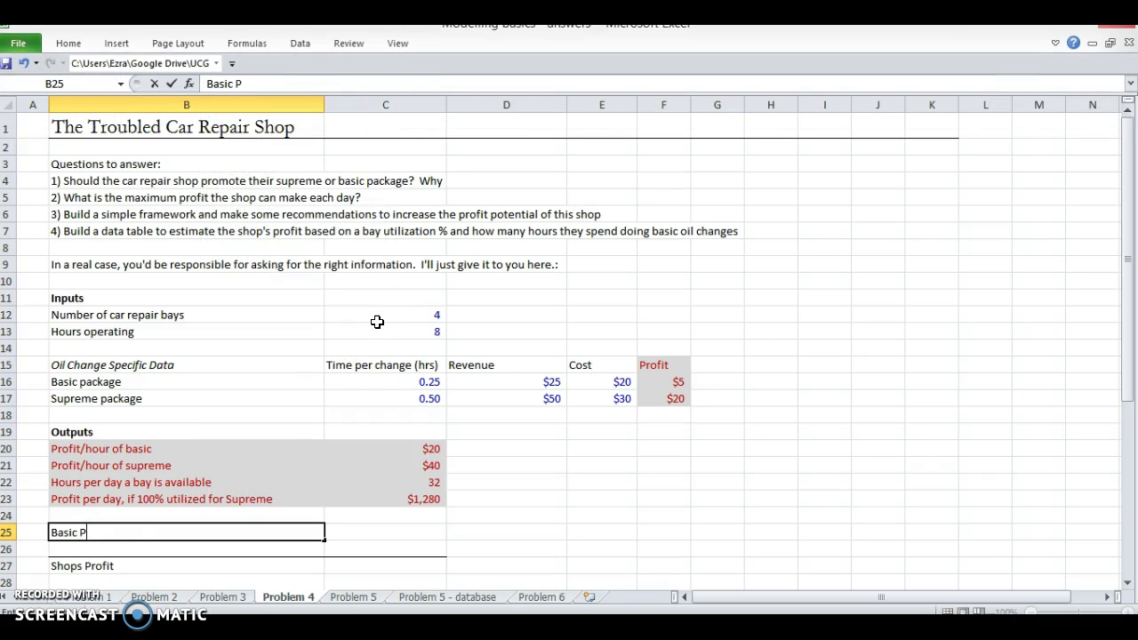
{"action": "type", "text": "ackage"}
{"action": "key", "text": "Return"}
{"action": "type", "text": "Supreme P"}
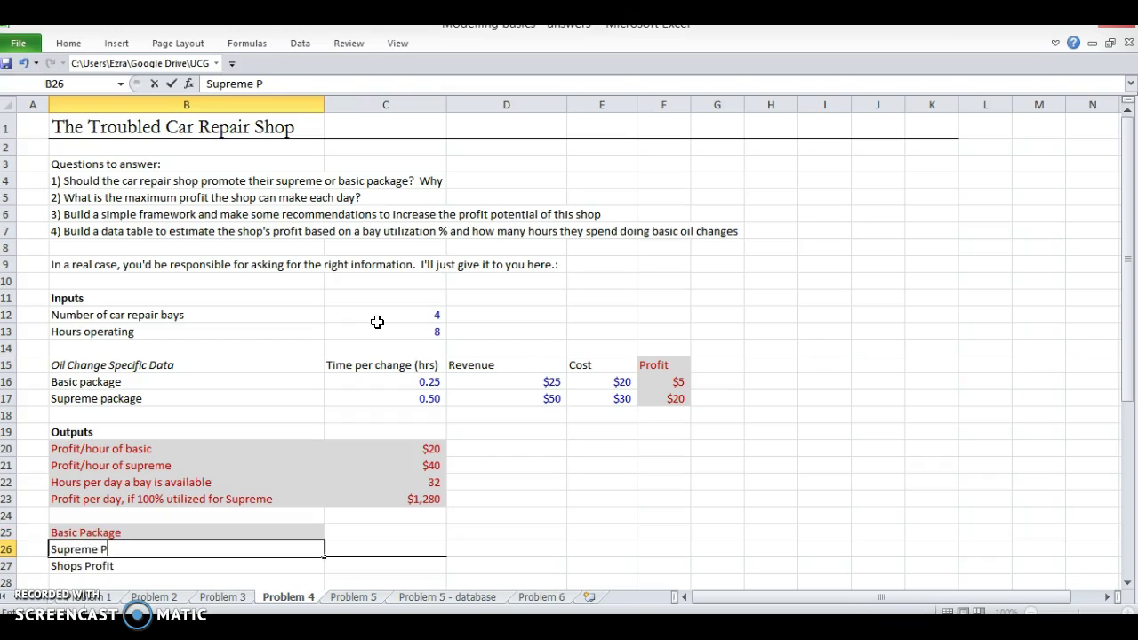
{"action": "type", "text": "ackage"}
{"action": "key", "text": "Return"}
Try a direct cell-reference formula for the shop's profit in C27
{"action": "key", "text": "Right"}
{"action": "type", "text": "="}
{"action": "key", "text": "Up"}
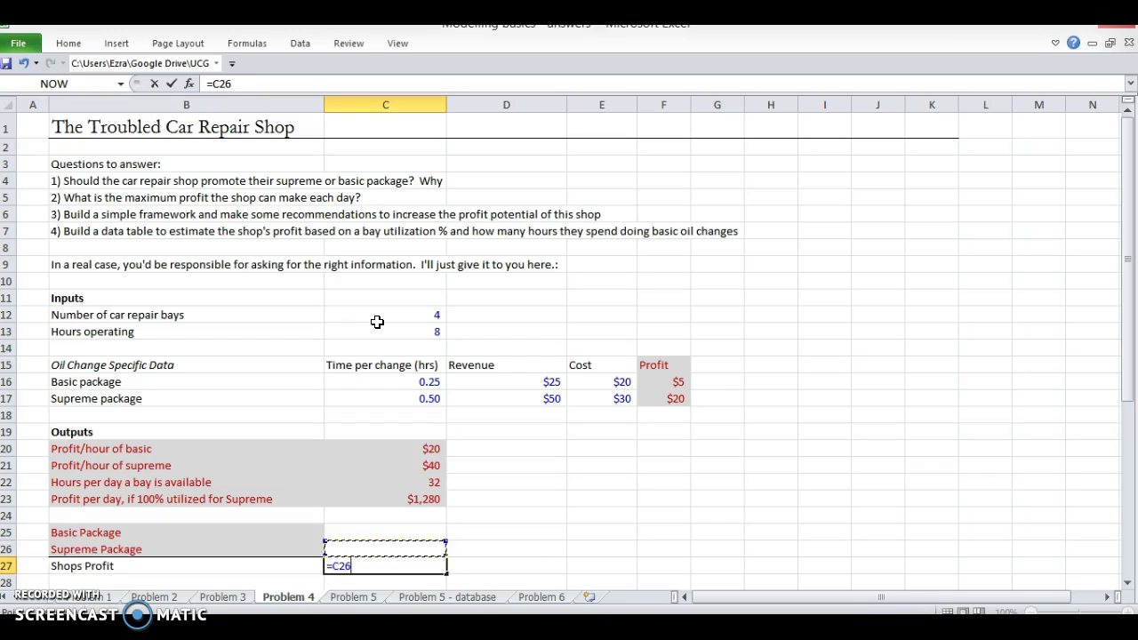
{"action": "key", "text": "Up"}
{"action": "type", "text": "-"}
{"action": "key", "text": "Up"}
{"action": "key", "text": "Return"}
{"action": "key", "text": "Left"}
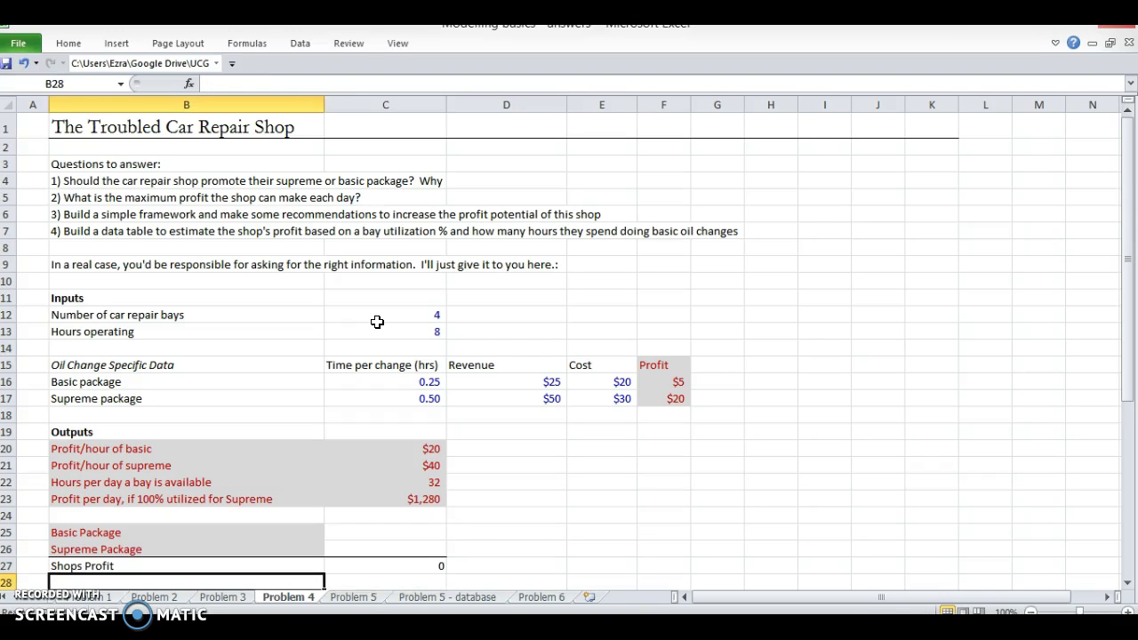
Make the shop's profit in C27 a SUM of the two package cells C25:C26
{"action": "key", "text": "Right"}
{"action": "key", "text": "Up"}
{"action": "type", "text": "=SUM("}
{"action": "key", "text": "Up"}
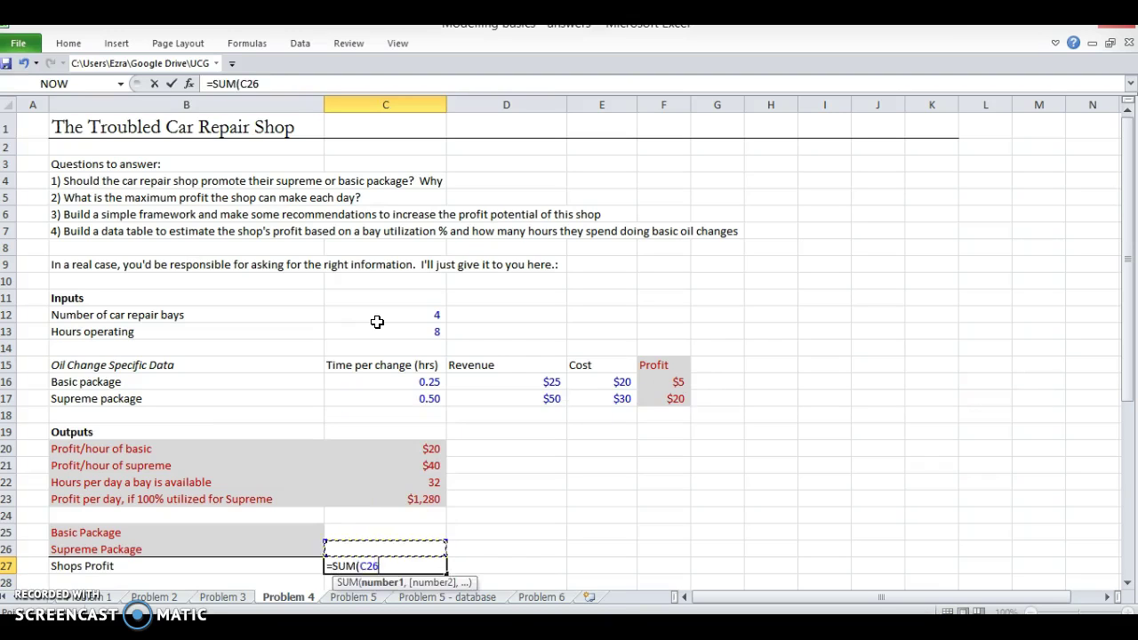
{"action": "key", "text": "Return"}
Correct the label in B27 to "Shop Profit"
{"action": "key", "text": "Up"}
{"action": "key", "text": "Left"}
{"action": "key", "text": "F2"}
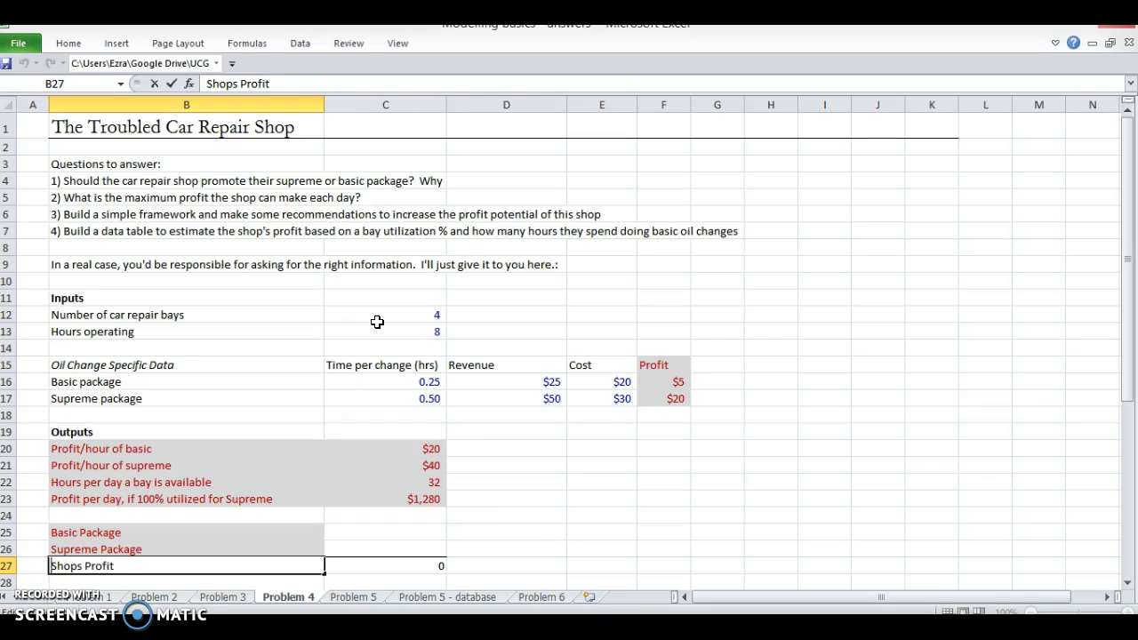
{"action": "key", "text": "Left"}
{"action": "key", "text": "Left"}
{"action": "key", "text": "Left"}
{"action": "key", "text": "Left"}
{"action": "key", "text": "Left"}
{"action": "key", "text": "Left"}
{"action": "key", "text": "Left"}
{"action": "key", "text": "BackSpace"}
{"action": "key", "text": "Return"}
{"action": "key", "text": "Right"}
{"action": "key", "text": "Up"}
{"action": "key", "text": "Up"}
{"action": "key", "text": "Up"}
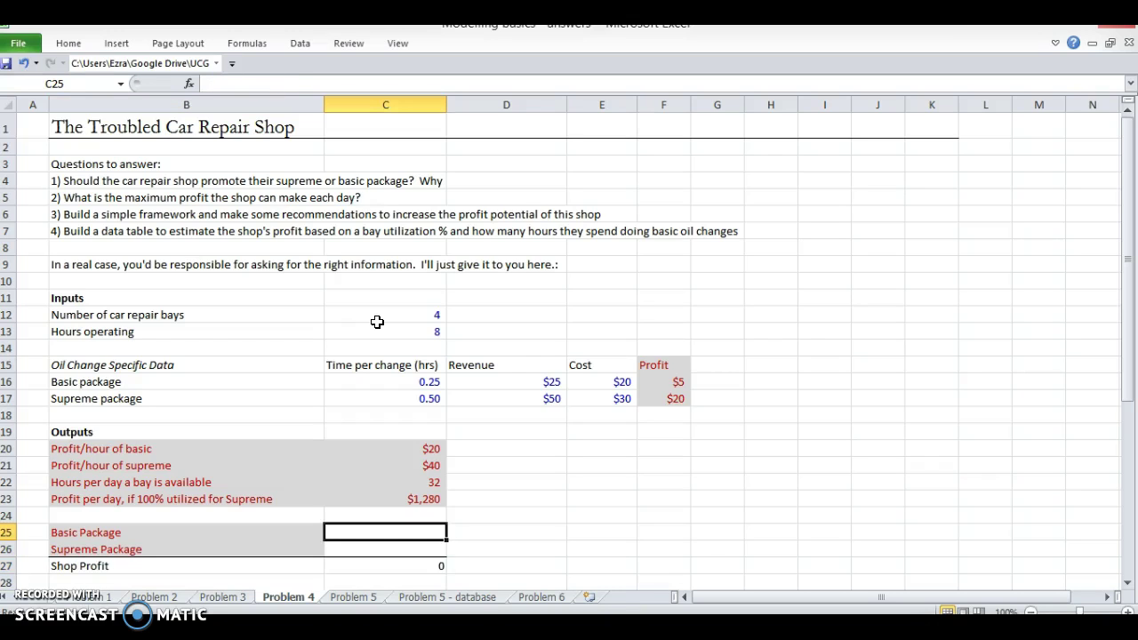
{"action": "key", "text": "Down"}
{"action": "key", "text": "Up"}
{"action": "key", "text": "Up"}
{"action": "key", "text": "Down"}
{"action": "key", "text": "shift+Left"}
{"action": "key", "text": "shift+Down"}
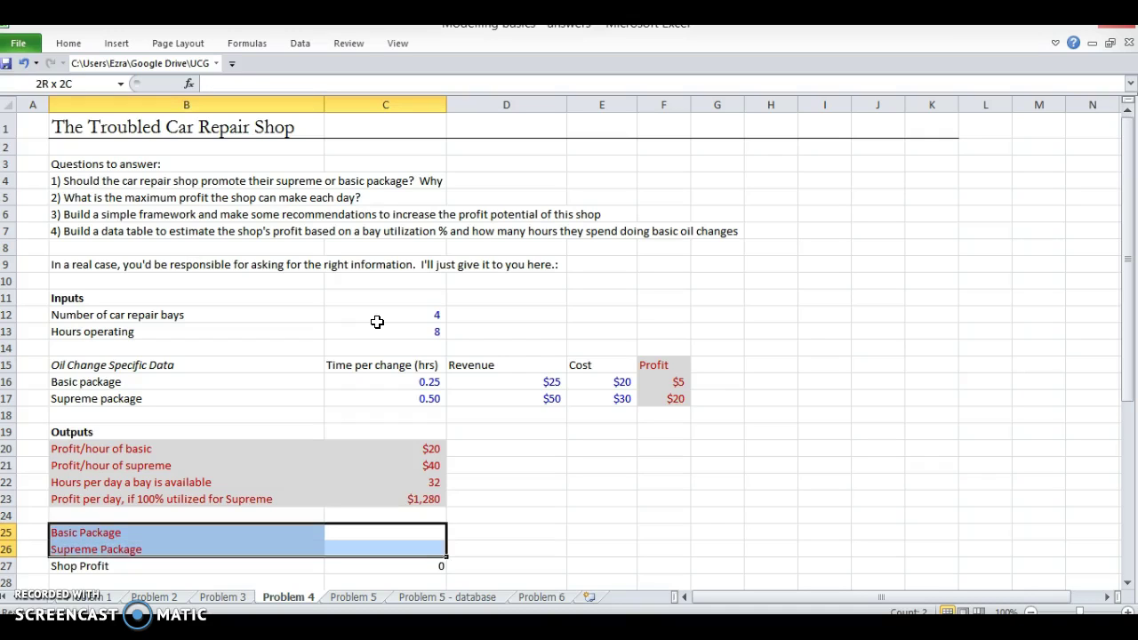
{"action": "key", "text": "Up"}
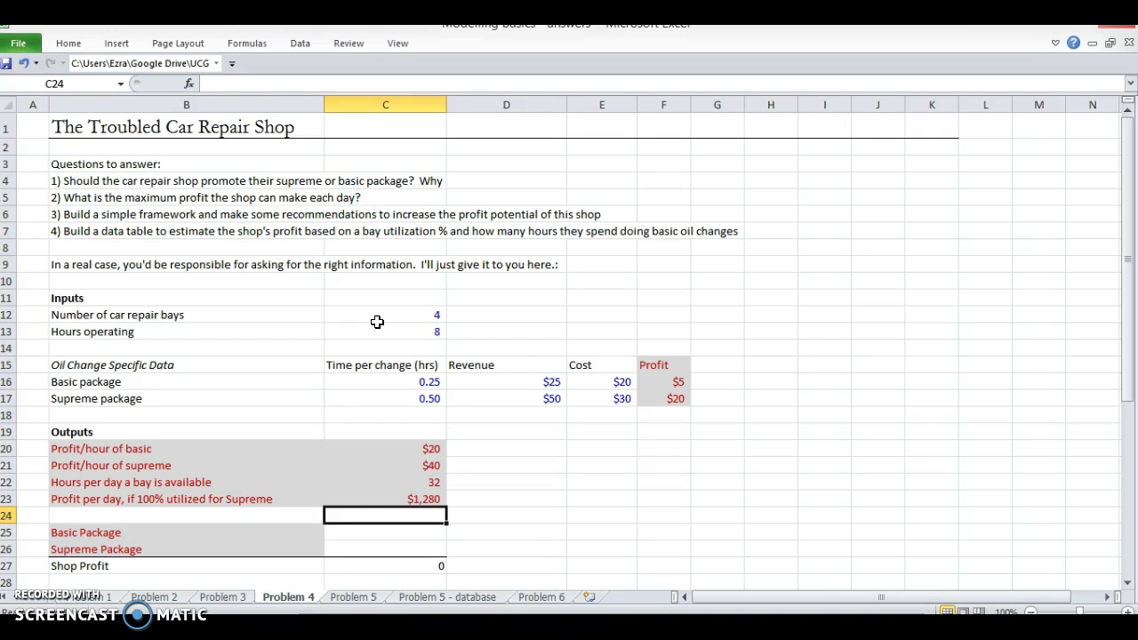
Insert three blank rows at row 14, directly below the Hours operating input
{"action": "key", "text": "Up"}
{"action": "key", "text": "Up"}
{"action": "key", "text": "Up"}
{"action": "key", "text": "Up"}
{"action": "key", "text": "Up"}
{"action": "key", "text": "Up"}
{"action": "key", "text": "Left"}
{"action": "key", "text": "Up"}
{"action": "key", "text": "Up"}
{"action": "key", "text": "Up"}
{"action": "key", "text": "Up"}
{"action": "key", "text": "shift+space"}
{"action": "key", "text": "ctrl+shift+plus"}
{"action": "key", "text": "ctrl+shift+plus"}
{"action": "key", "text": "ctrl+shift+plus"}
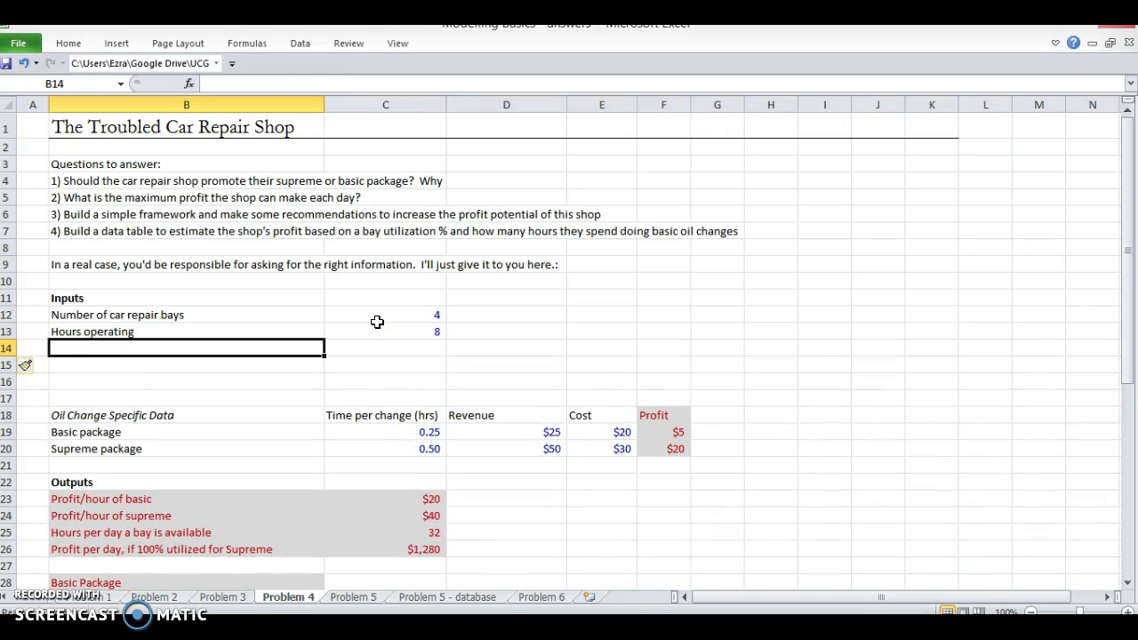
Add the input label "Utilization Rate" in B14
{"action": "type", "text": "Utliilization Rate"}
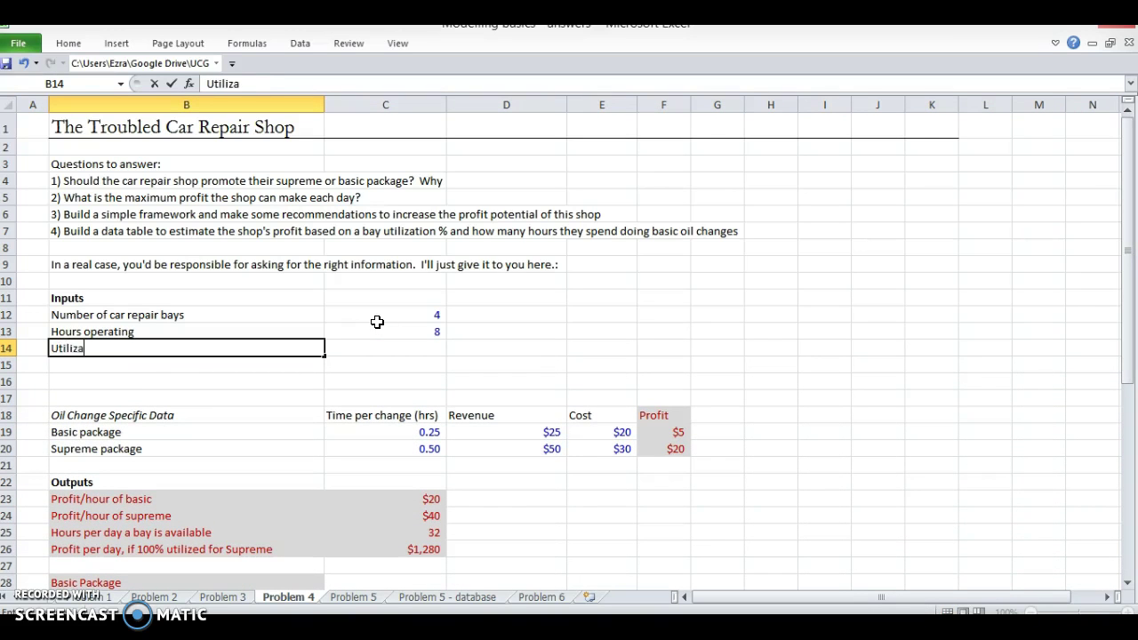
{"action": "key", "text": "Return"}
{"action": "type", "text": "T"}
{"action": "key", "text": "BackSpace"}
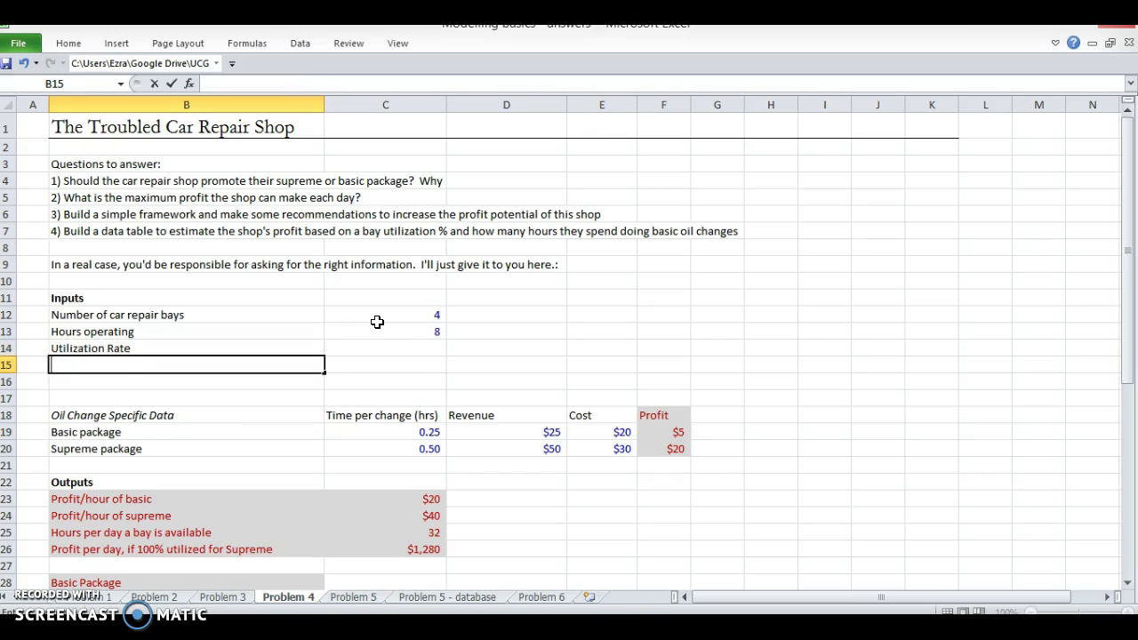
Add the input labels "Hours spent on basic" in B15 and "Hours spent on supreme" in B16
{"action": "type", "text": "Hours septn on"}
{"action": "key", "text": "BackSpace"}
{"action": "key", "text": "BackSpace"}
{"action": "key", "text": "BackSpace"}
{"action": "key", "text": "BackSpace"}
{"action": "key", "text": "BackSpace"}
{"action": "key", "text": "BackSpace"}
{"action": "key", "text": "BackSpace"}
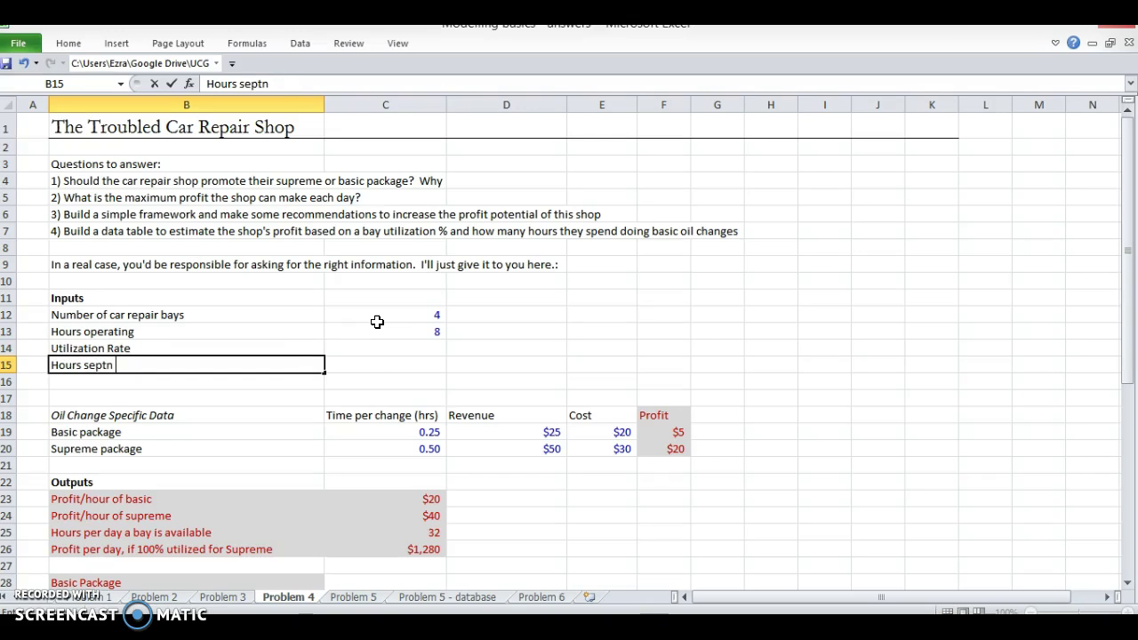
{"action": "type", "text": "pent on basic"}
{"action": "key", "text": "Return"}
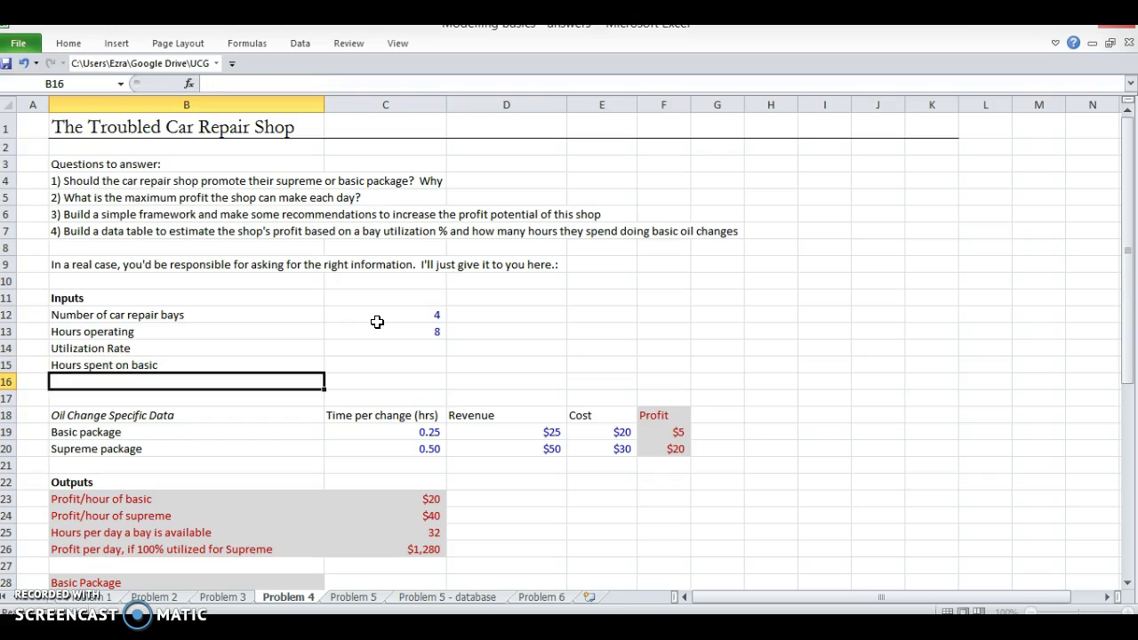
{"action": "type", "text": "Hours spent on supreme"}
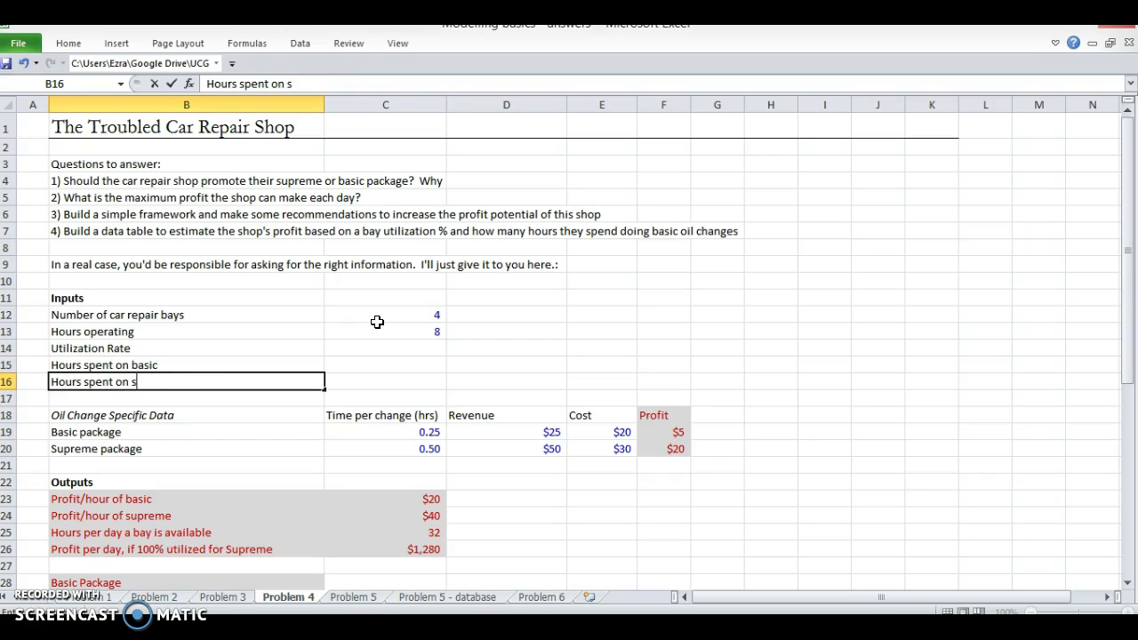
{"action": "key", "text": "Return"}
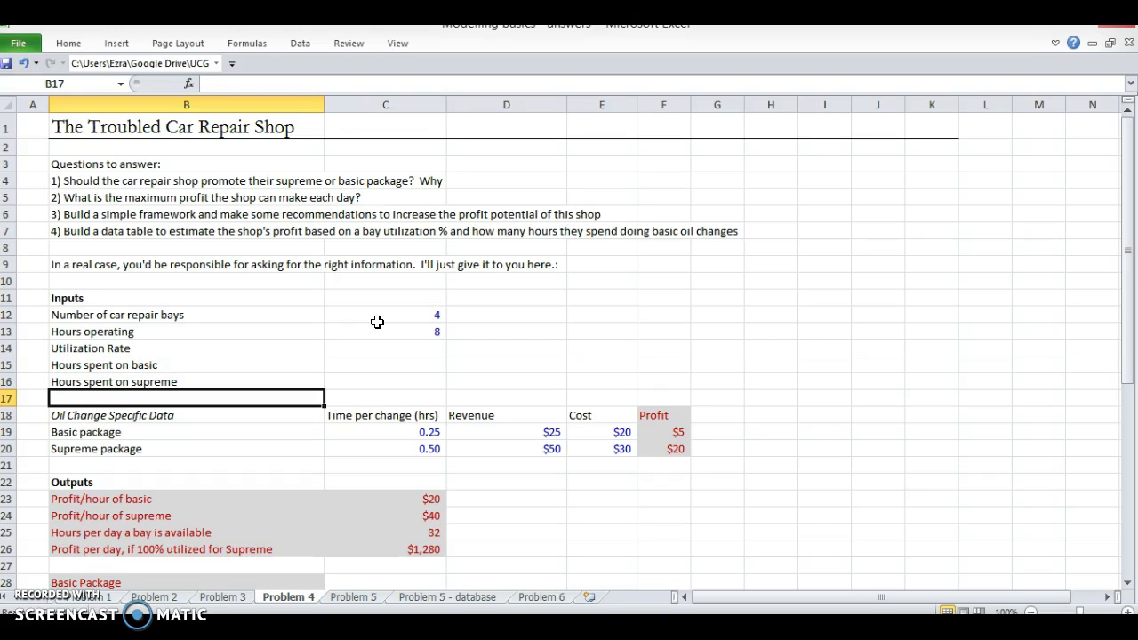
Set the utilization rate in C14 to 100% with percentage formatting
{"action": "key", "text": "Right"}
{"action": "key", "text": "Up"}
{"action": "key", "text": "Up"}
{"action": "key", "text": "Up"}
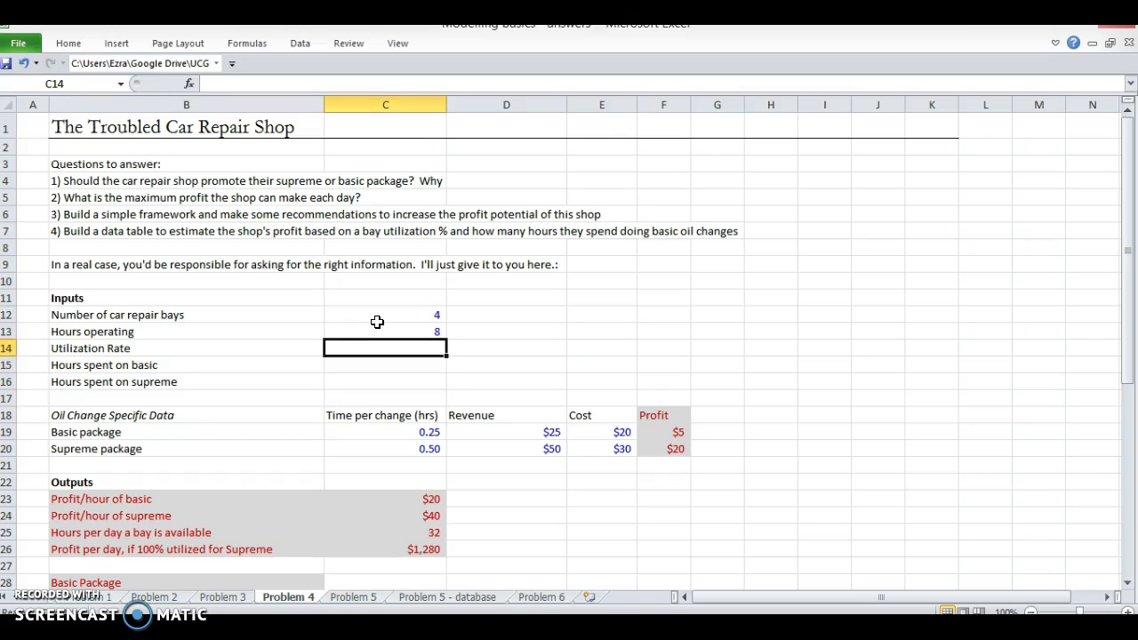
{"action": "type", "text": "100%"}
{"action": "key", "text": "Return"}
{"action": "key", "text": "Up"}
{"action": "key", "text": "ctrl+shift+5"}
Enter 2 hours spent on basic in C15 and 3 hours spent on supreme in C16
{"action": "key", "text": "Down"}
{"action": "type", "text": "2"}
{"action": "key", "text": "Return"}
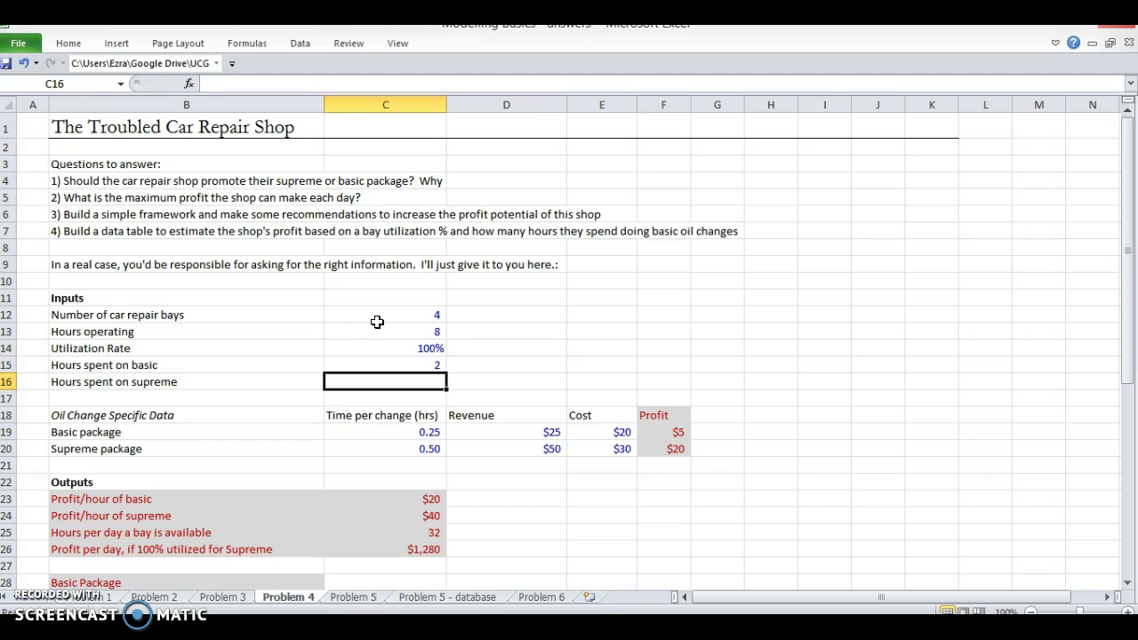
{"action": "type", "text": "3"}
{"action": "key", "text": "Return"}
Calculate the Basic Package profit in C28 as hours spent times profit divided by time per change, +C15*F19/C19
{"action": "scroll", "coordinate": [377, 322], "scroll_direction": "down", "scroll_amount": 1}
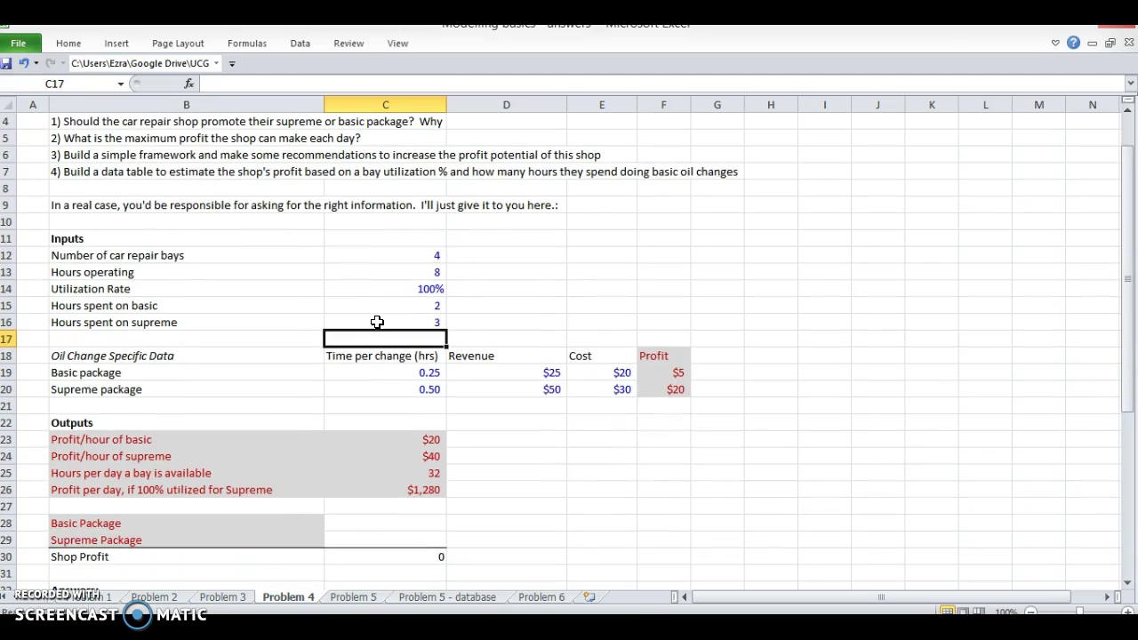
{"action": "left_click", "coordinate": [377, 530]}
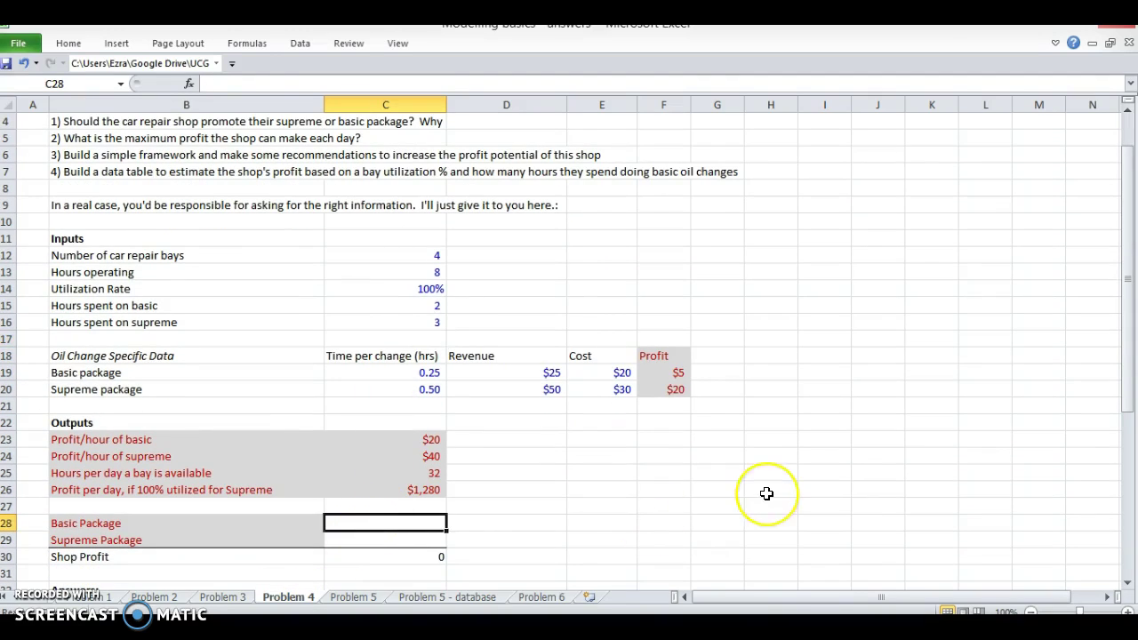
{"action": "type", "text": "+"}
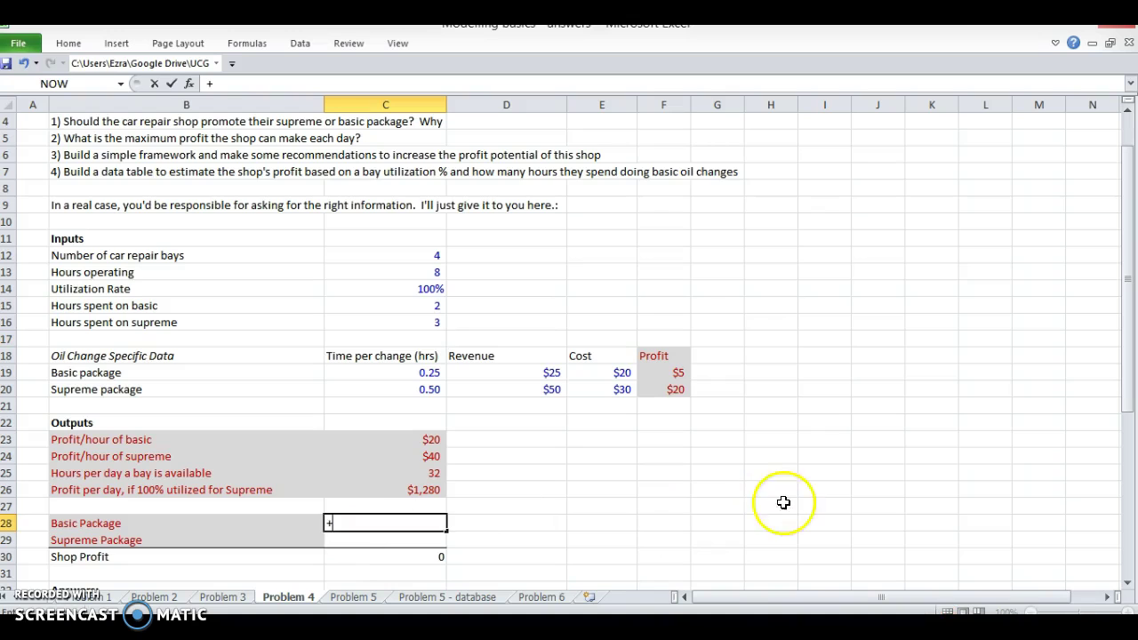
{"action": "left_click", "coordinate": [375, 305]}
{"action": "type", "text": "*"}
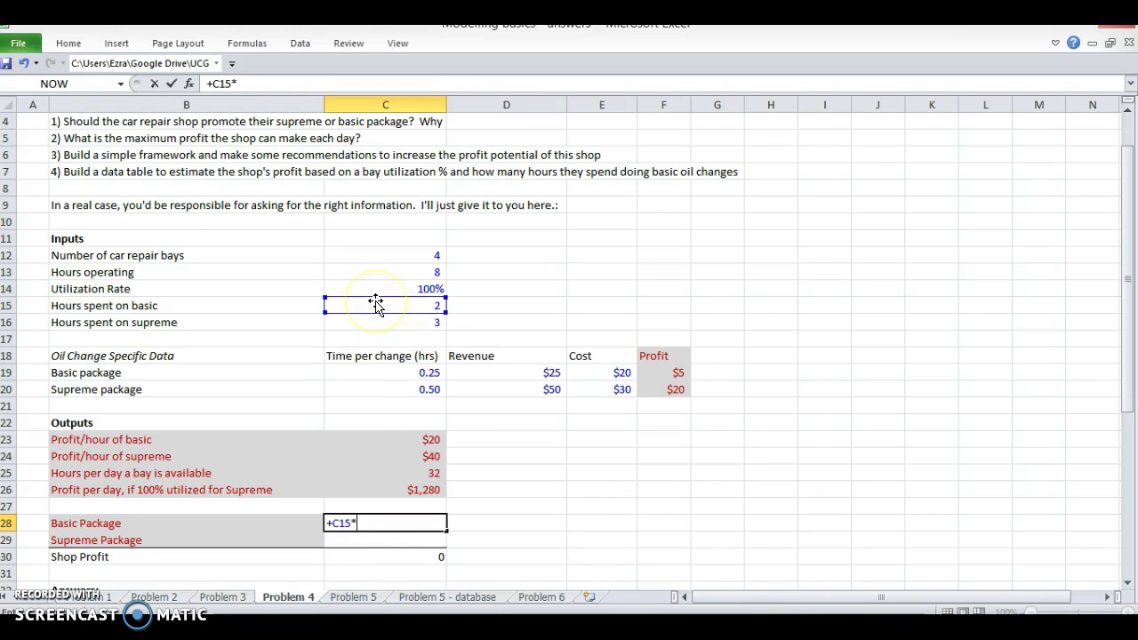
{"action": "left_click", "coordinate": [655, 374]}
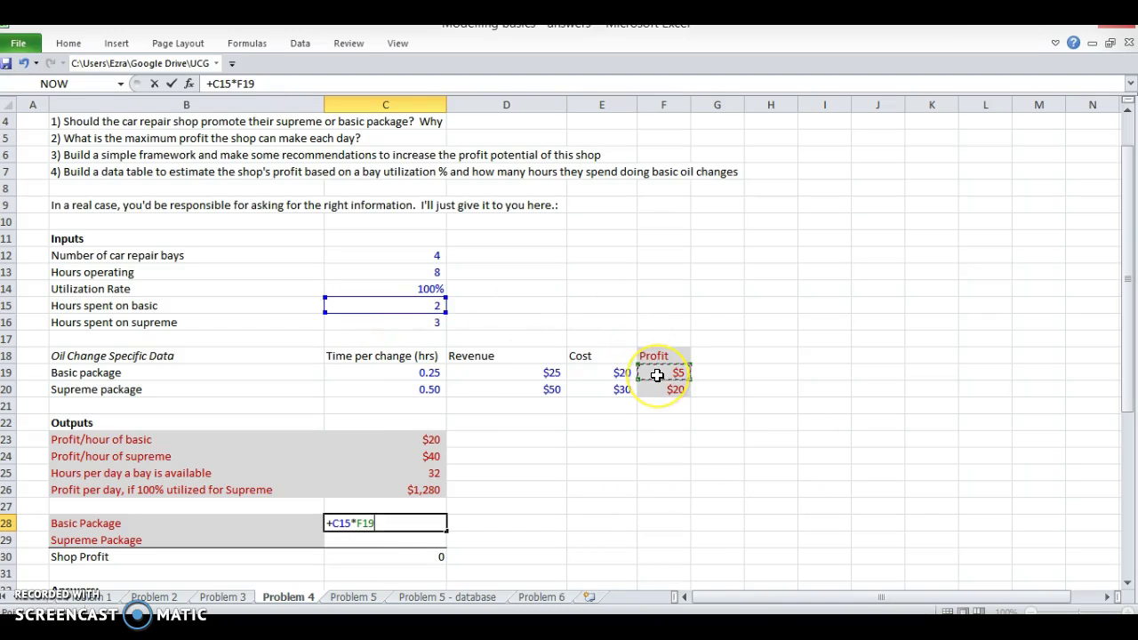
{"action": "type", "text": "/"}
{"action": "key", "text": "Up"}
{"action": "key", "text": "Up"}
{"action": "key", "text": "Up"}
{"action": "key", "text": "Up"}
{"action": "key", "text": "Up"}
{"action": "key", "text": "Up"}
{"action": "key", "text": "Up"}
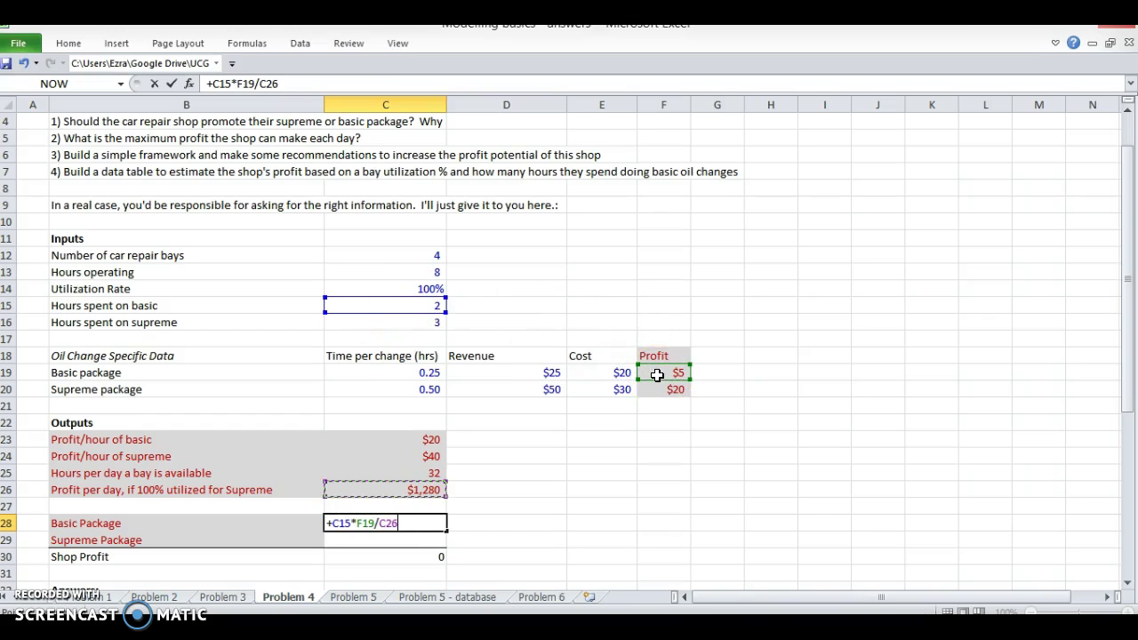
{"action": "key", "text": "Up"}
{"action": "key", "text": "Up"}
{"action": "key", "text": "Return"}
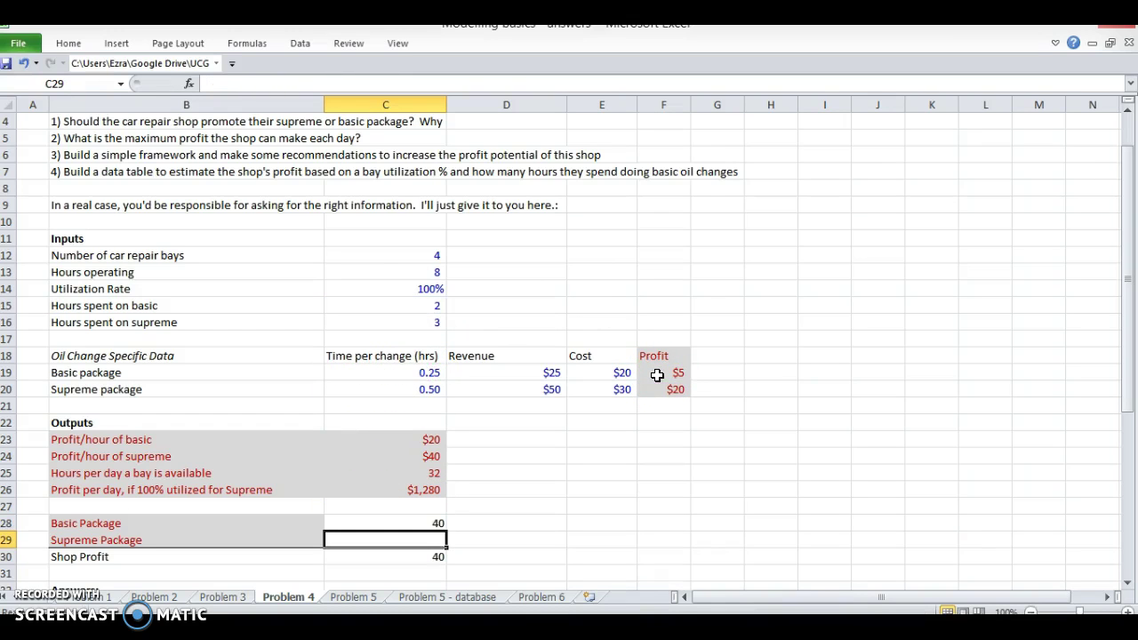
Copy the Basic Package profit formula down to the Supreme Package cell C29
{"action": "key", "text": "Up"}
{"action": "key", "text": "ctrl+c"}
{"action": "key", "text": "Down"}
{"action": "key", "text": "ctrl+v"}
Open the Supreme Package formula in C29 to check its cell references
{"action": "key", "text": "Down"}
{"action": "key", "text": "Down"}
{"action": "key", "text": "Left"}
{"action": "key", "text": "Up"}
{"action": "key", "text": "Up"}
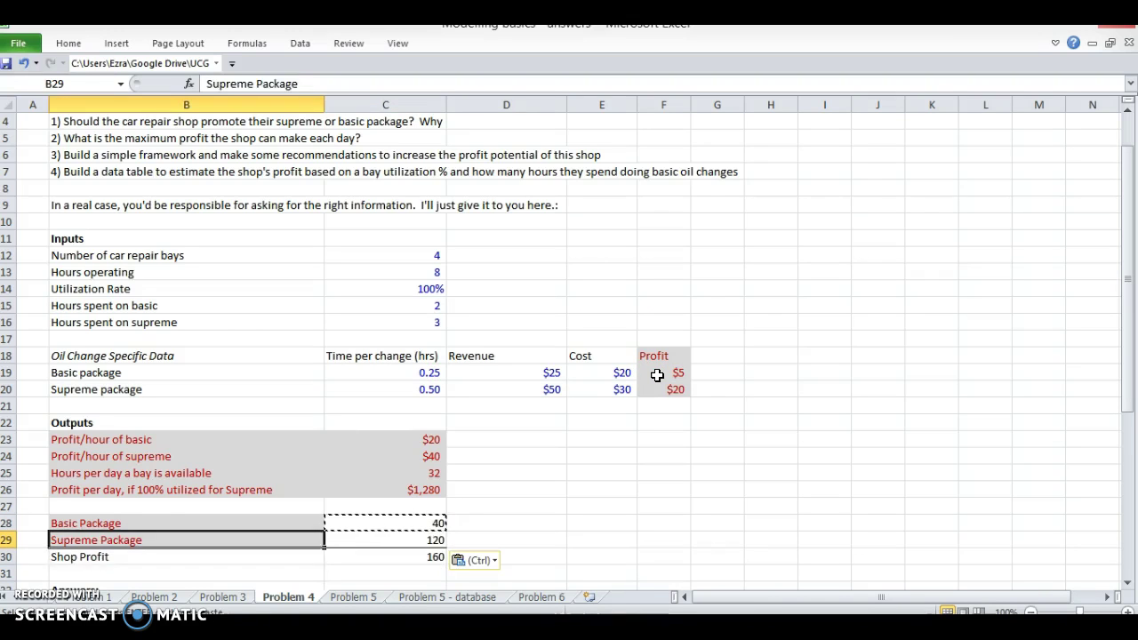
{"action": "key", "text": "Right"}
{"action": "key", "text": "F2"}
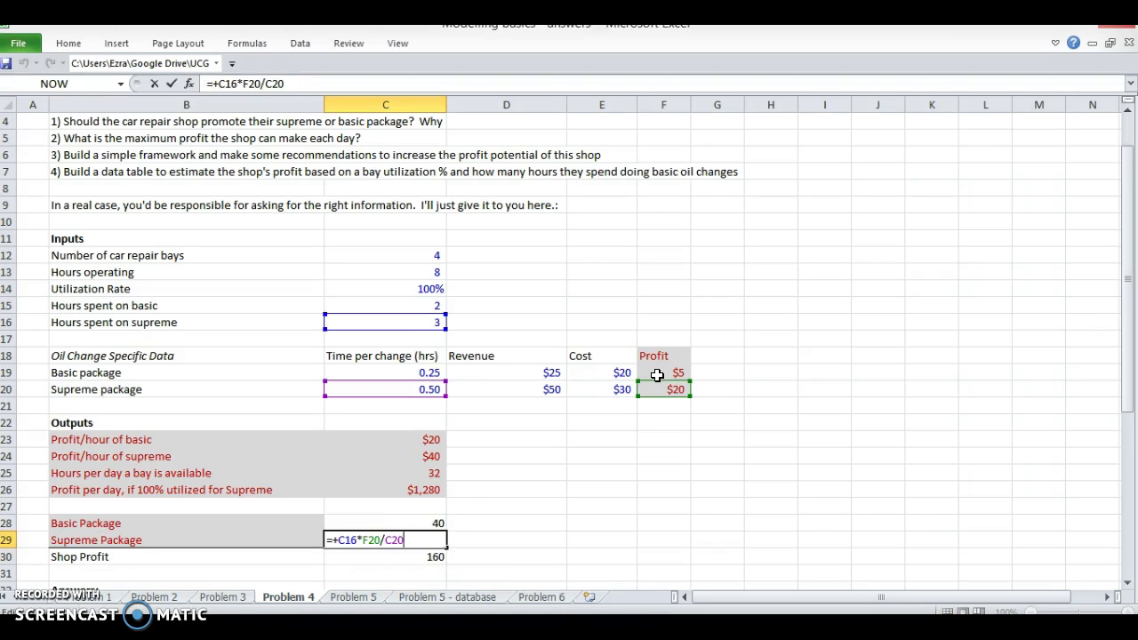
Close the Supreme Package formula unchanged and check the cell range summed by the Shop Profit formula in C30
{"action": "key", "text": "Escape"}
{"action": "key", "text": "Down"}
{"action": "key", "text": "F2"}
{"action": "key", "text": "Escape"}
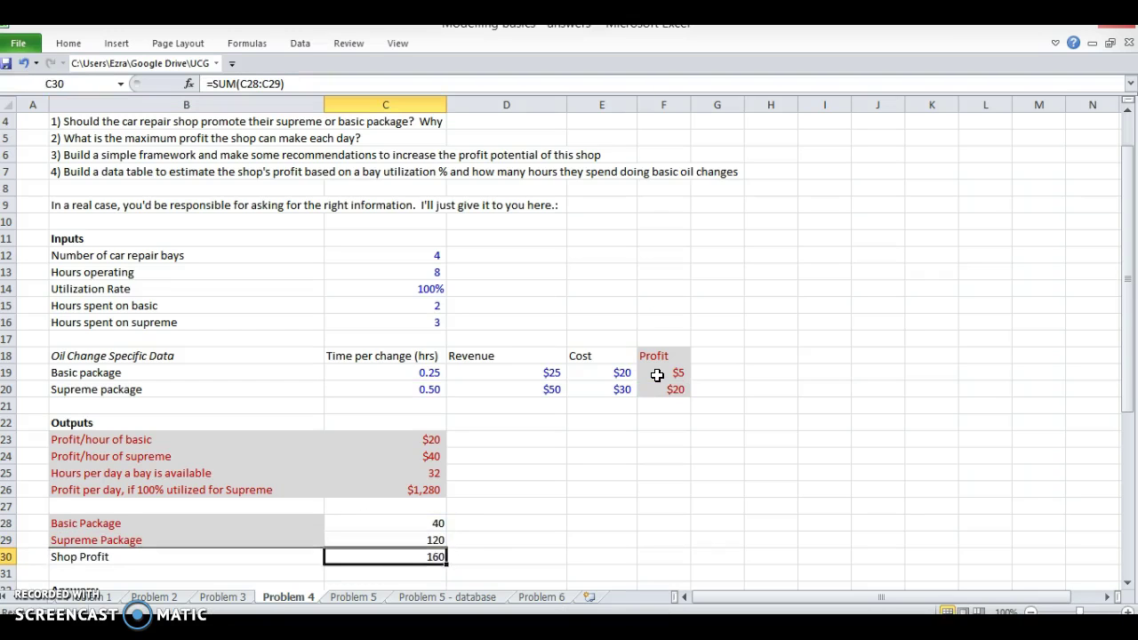
{"action": "key", "text": "F2"}
{"action": "key", "text": "Escape"}
Review the Utilization Rate input in C14 and the Shop Profit formula in C30 for a link between them
{"action": "key", "text": "Up"}
{"action": "key", "text": "Up"}
{"action": "key", "text": "Up"}
{"action": "key", "text": "Up"}
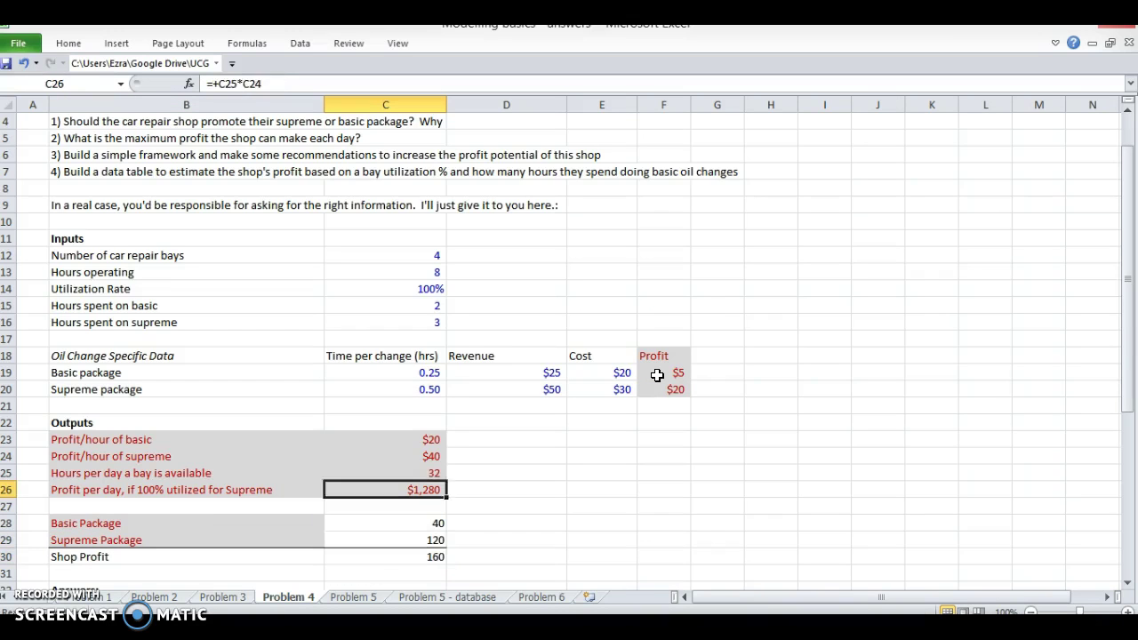
{"action": "key", "text": "Up"}
{"action": "key", "text": "Up"}
{"action": "key", "text": "Up"}
{"action": "key", "text": "Up"}
{"action": "key", "text": "Up"}
{"action": "key", "text": "Up"}
{"action": "key", "text": "Up"}
{"action": "key", "text": "Up"}
{"action": "key", "text": "Up"}
{"action": "key", "text": "Up"}
{"action": "key", "text": "Up"}
{"action": "key", "text": "Up"}
{"action": "key", "text": "Up"}
{"action": "key", "text": "Down"}
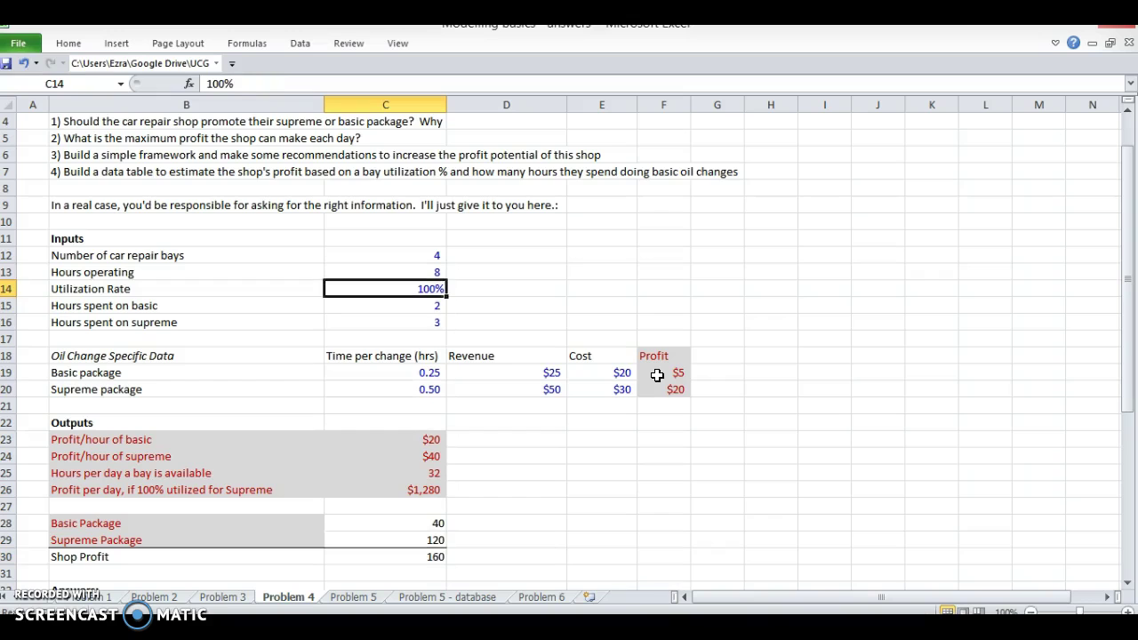
{"action": "key", "text": "Down"}
{"action": "key", "text": "Down"}
{"action": "key", "text": "Down"}
{"action": "key", "text": "Down"}
{"action": "key", "text": "Down"}
{"action": "key", "text": "Down"}
{"action": "key", "text": "Down"}
{"action": "key", "text": "Down"}
{"action": "key", "text": "Down"}
{"action": "key", "text": "Down"}
{"action": "key", "text": "Down"}
{"action": "key", "text": "Down"}
{"action": "key", "text": "Down"}
{"action": "key", "text": "Down"}
{"action": "key", "text": "Down"}
{"action": "key", "text": "Down"}
{"action": "key", "text": "F2"}
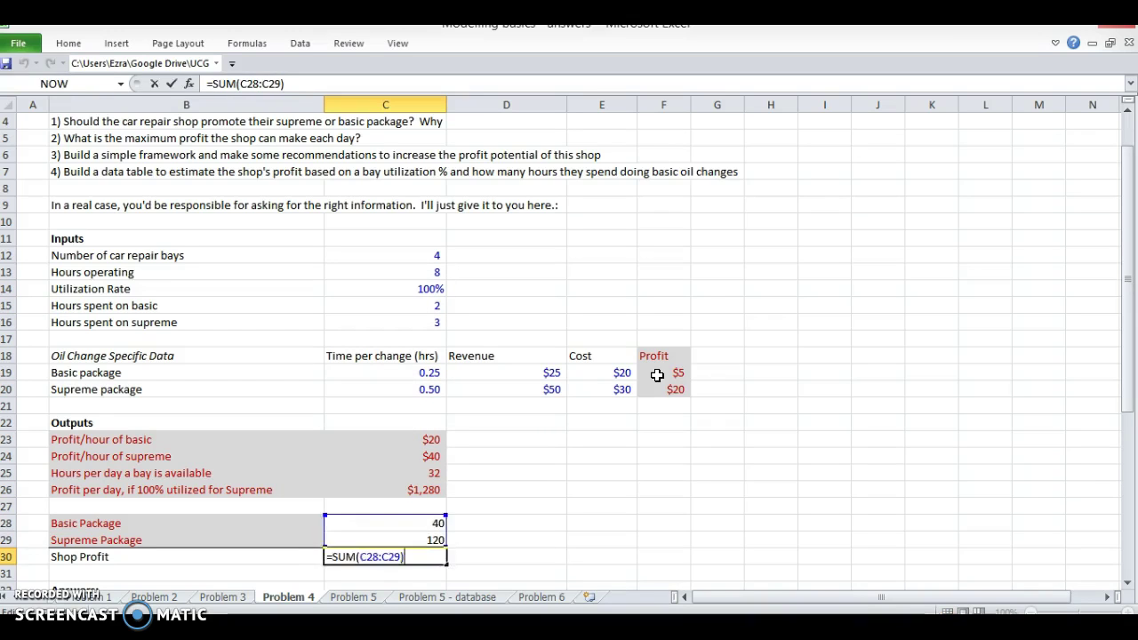
Examine the hours spent on basic and supreme in C15:C16 alongside the profit per hour outputs
{"action": "key", "text": "Escape"}
{"action": "key", "text": "Up"}
{"action": "key", "text": "Up"}
{"action": "key", "text": "Up"}
{"action": "key", "text": "Up"}
{"action": "key", "text": "Up"}
{"action": "key", "text": "Up"}
{"action": "key", "text": "Up"}
{"action": "key", "text": "Up"}
{"action": "key", "text": "Up"}
{"action": "key", "text": "Up"}
{"action": "key", "text": "Up"}
{"action": "key", "text": "Up"}
{"action": "key", "text": "Up"}
{"action": "key", "text": "Up"}
{"action": "key", "text": "shift+Up"}
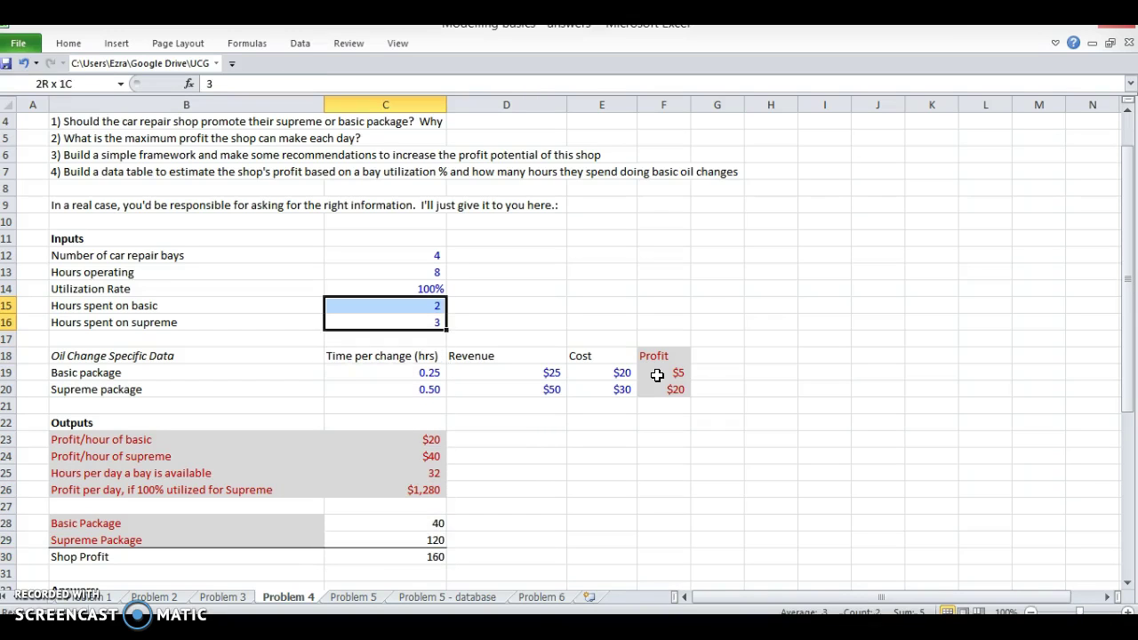
{"action": "key", "text": "Down"}
{"action": "key", "text": "Down"}
{"action": "key", "text": "Down"}
{"action": "key", "text": "Down"}
{"action": "key", "text": "Down"}
{"action": "key", "text": "Down"}
{"action": "key", "text": "Down"}
{"action": "key", "text": "Down"}
{"action": "key", "text": "Down"}
{"action": "key", "text": "Down"}
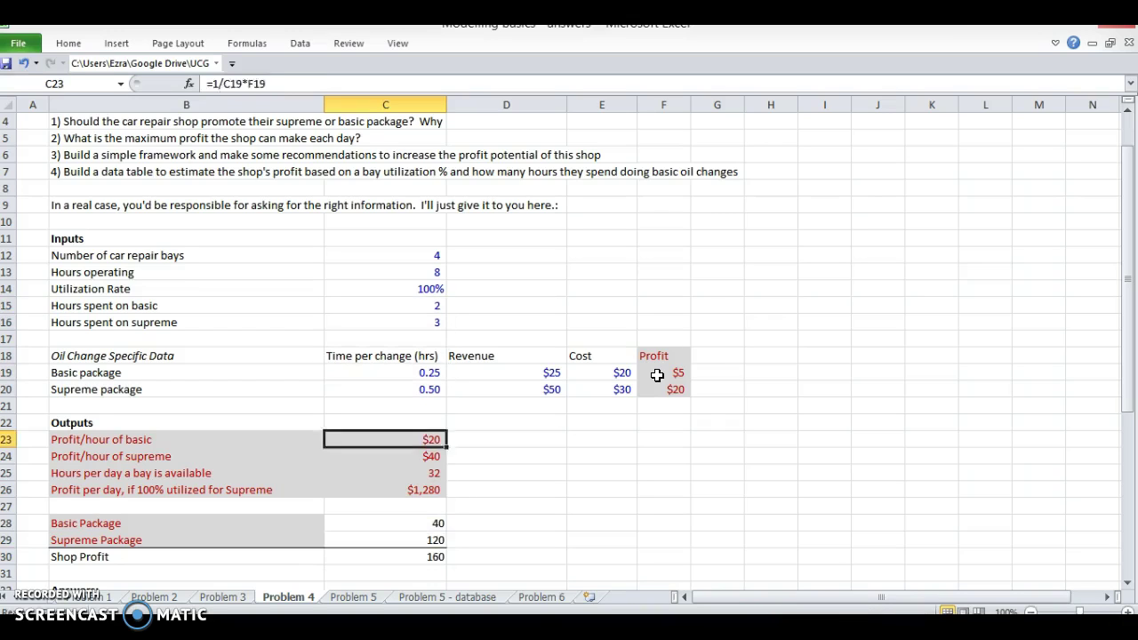
{"action": "key", "text": "Up"}
{"action": "key", "text": "Up"}
{"action": "key", "text": "Up"}
{"action": "key", "text": "Up"}
{"action": "key", "text": "Up"}
{"action": "key", "text": "Up"}
{"action": "key", "text": "Up"}
{"action": "key", "text": "Up"}
{"action": "key", "text": "Up"}
{"action": "key", "text": "Up"}
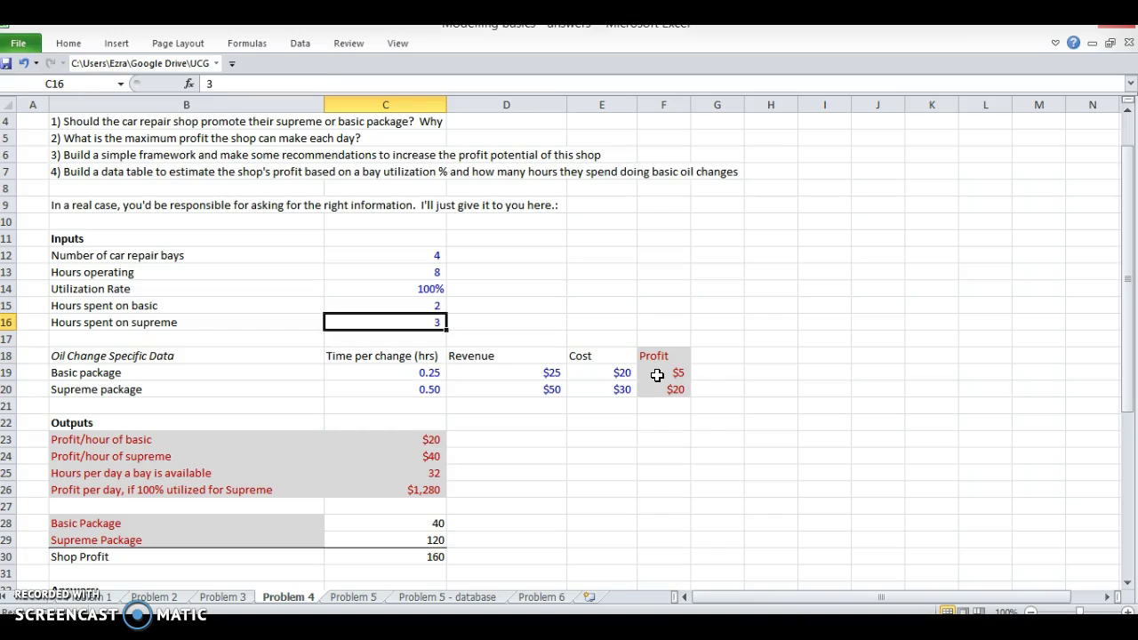
{"action": "key", "text": "shift+Up"}
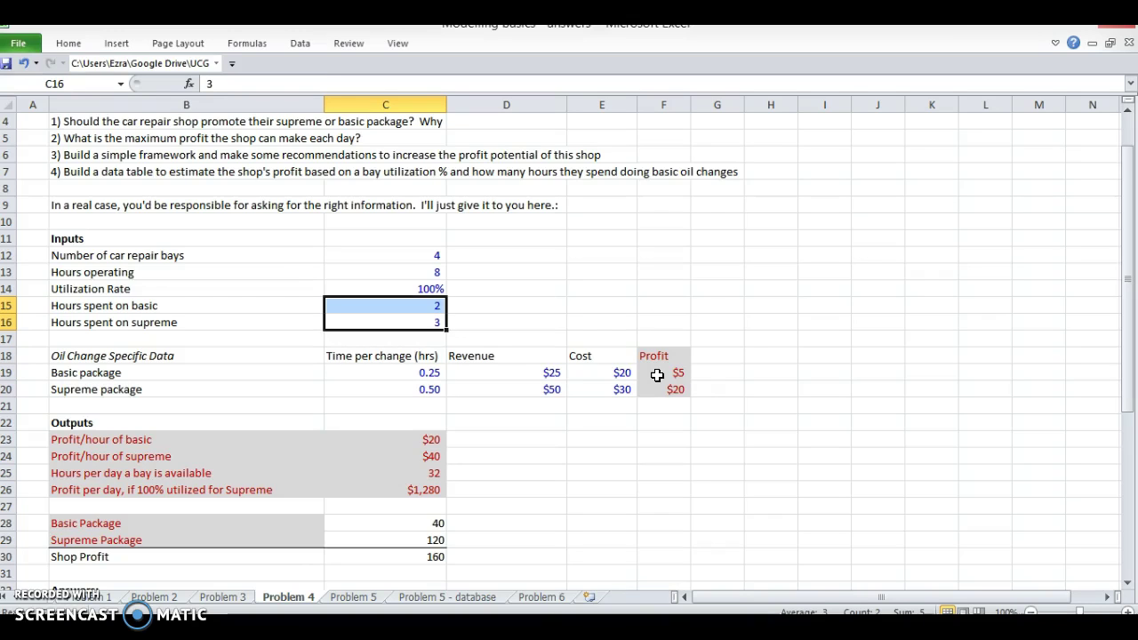
{"action": "key", "text": "shift+Down"}
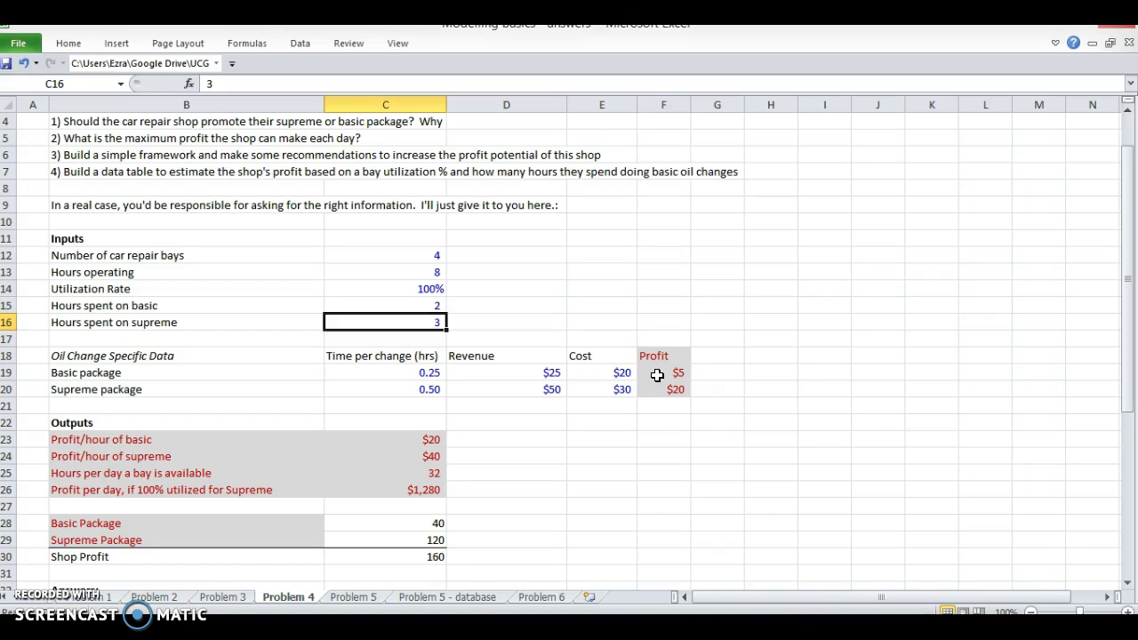
Calculate the hours spent on supreme in C16 as available bay hours minus hours spent on basic, +C25-C15
{"action": "type", "text": "+"}
{"action": "key", "text": "Down"}
{"action": "key", "text": "Down"}
{"action": "key", "text": "Down"}
{"action": "key", "text": "Down"}
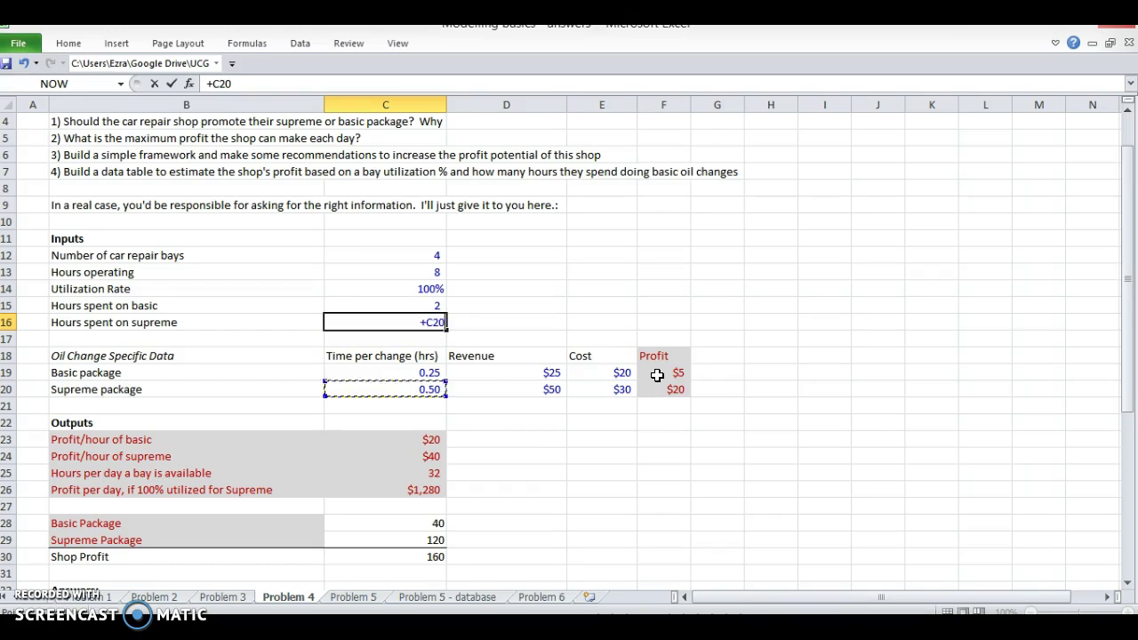
{"action": "key", "text": "Down"}
{"action": "key", "text": "Down"}
{"action": "key", "text": "Down"}
{"action": "key", "text": "Down"}
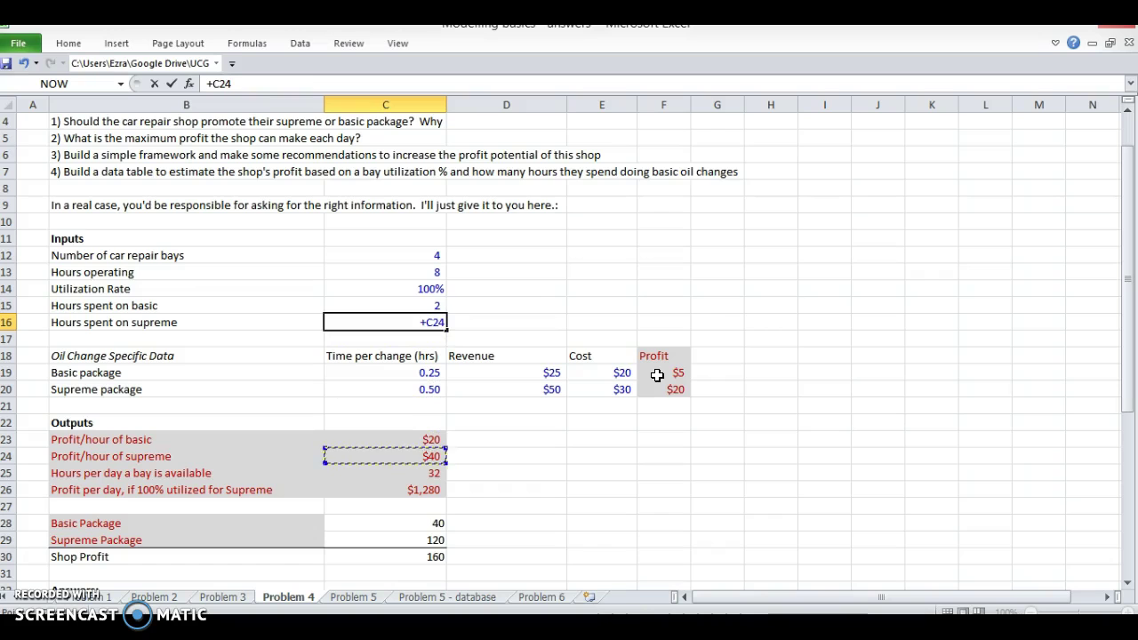
{"action": "key", "text": "Down"}
{"action": "type", "text": "-"}
{"action": "key", "text": "Up"}
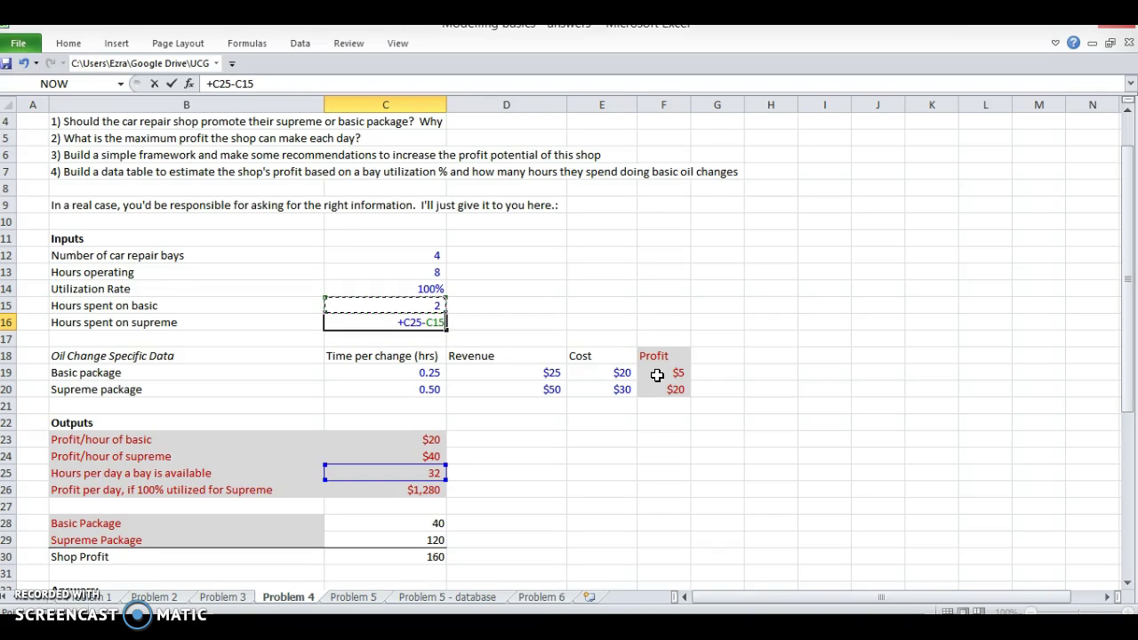
{"action": "key", "text": "Return"}
Set the font colour of the hours spent on supreme in C16 to Automatic
{"action": "key", "text": "alt+h"}
{"action": "key", "text": "f"}
{"action": "key", "text": "c"}
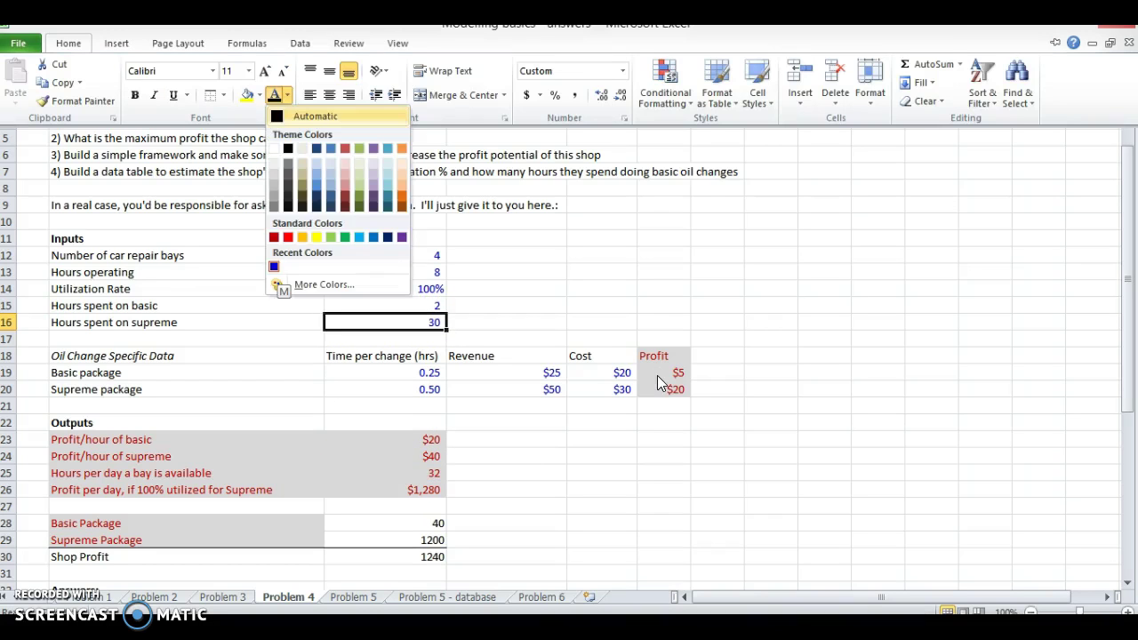
{"action": "key", "text": "Escape"}
{"action": "key", "text": "Escape"}
Compare the combined basic and supreme hours in C15:C16 with the utilization rate in C14
{"action": "key", "text": "Up"}
{"action": "key", "text": "Up"}
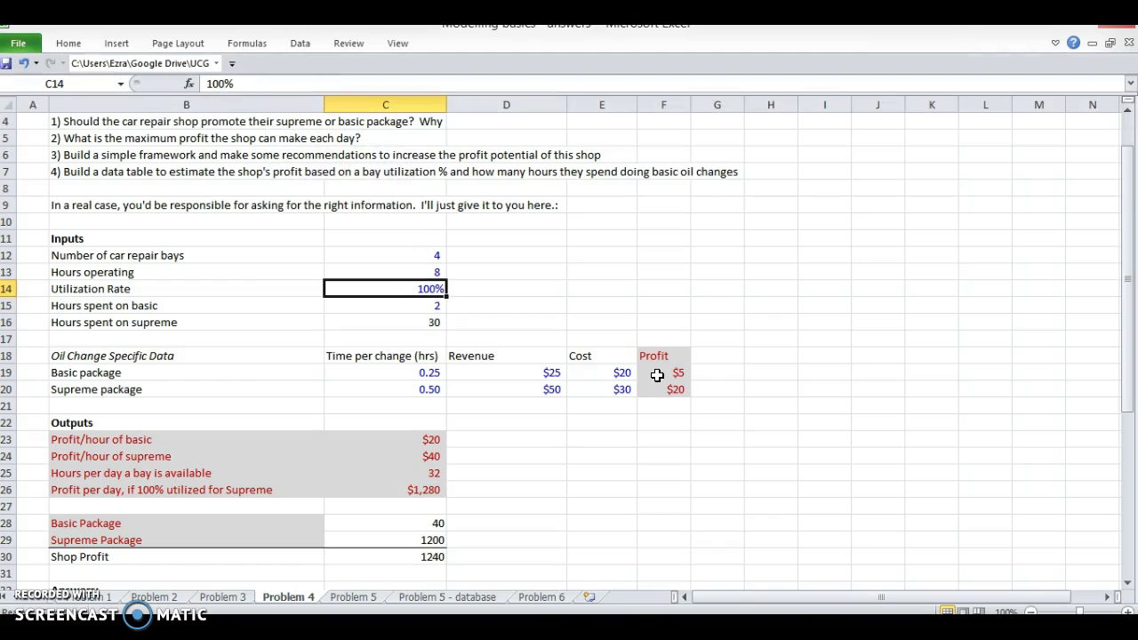
{"action": "key", "text": "ctrl+z"}
{"action": "key", "text": "ctrl+z"}
{"action": "key", "text": "Down"}
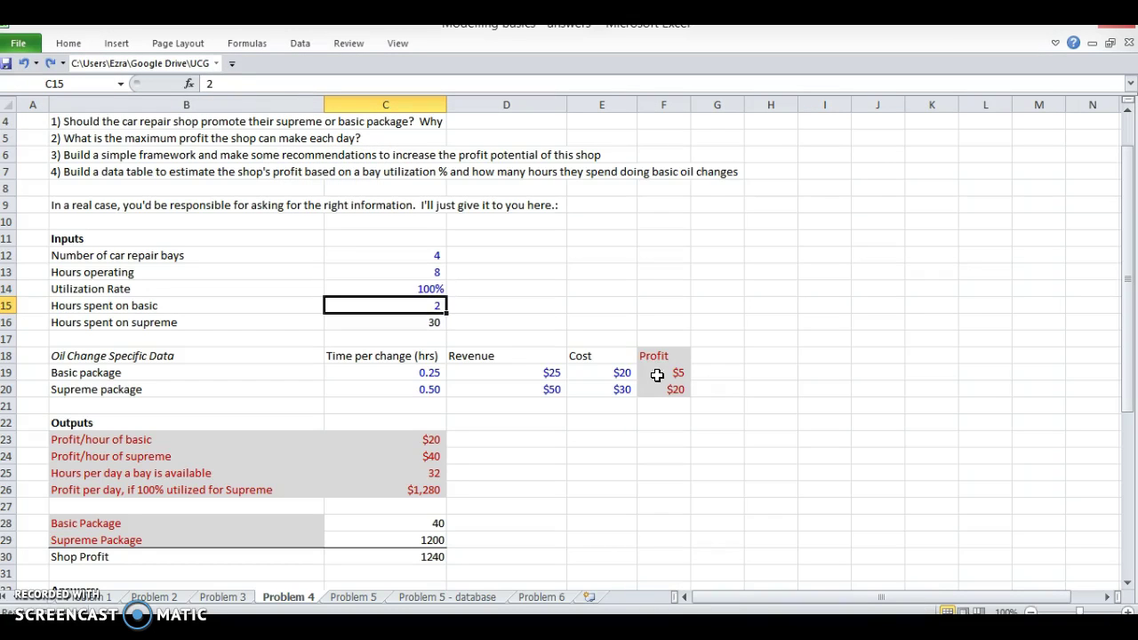
{"action": "key", "text": "shift+Down"}
{"action": "key", "text": "shift+Up"}
{"action": "key", "text": "shift+Down"}
{"action": "key", "text": "shift+Up"}
{"action": "key", "text": "shift+Down"}
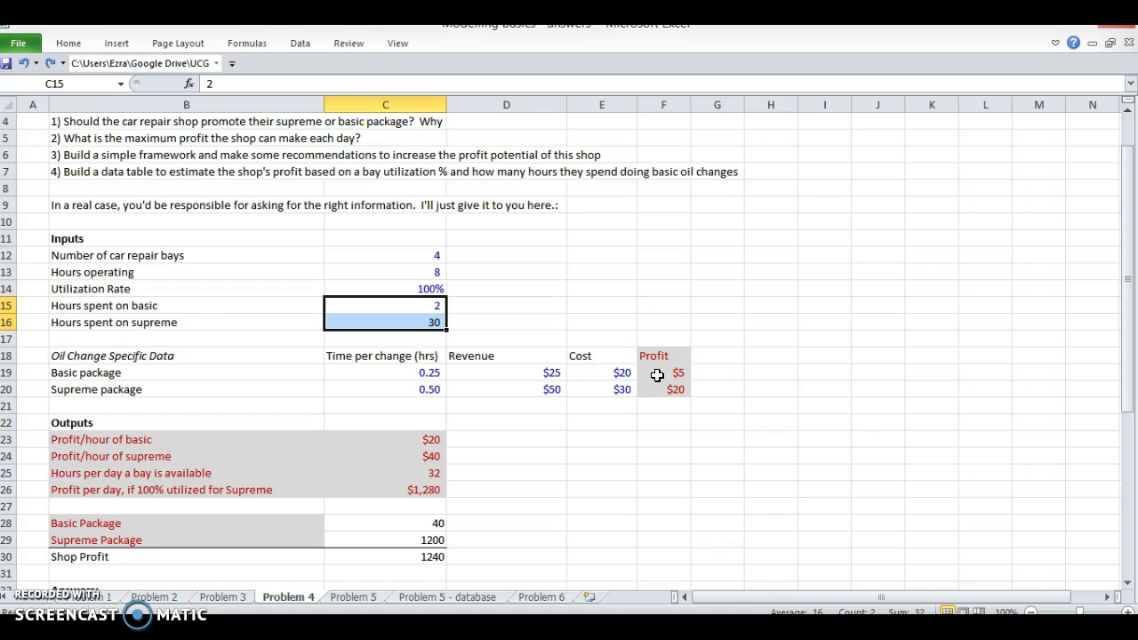
Try utilization rates of 80% and 60% in C14, and undo both entries
{"action": "key", "text": "Up"}
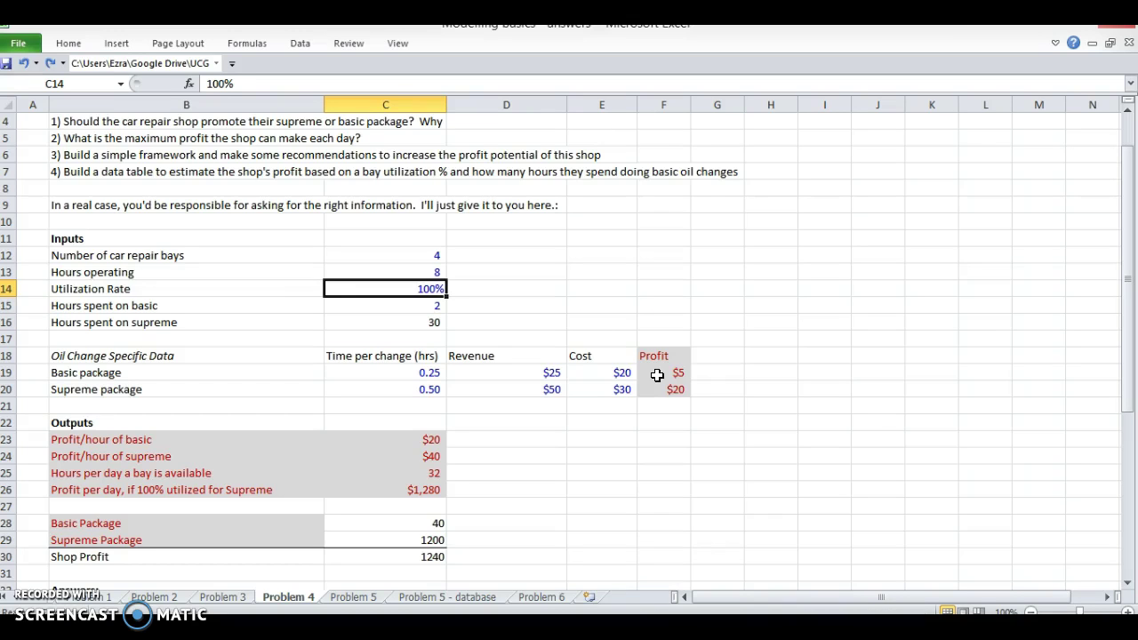
{"action": "type", "text": "80"}
{"action": "key", "text": "Return"}
{"action": "key", "text": "Up"}
{"action": "type", "text": "6"}
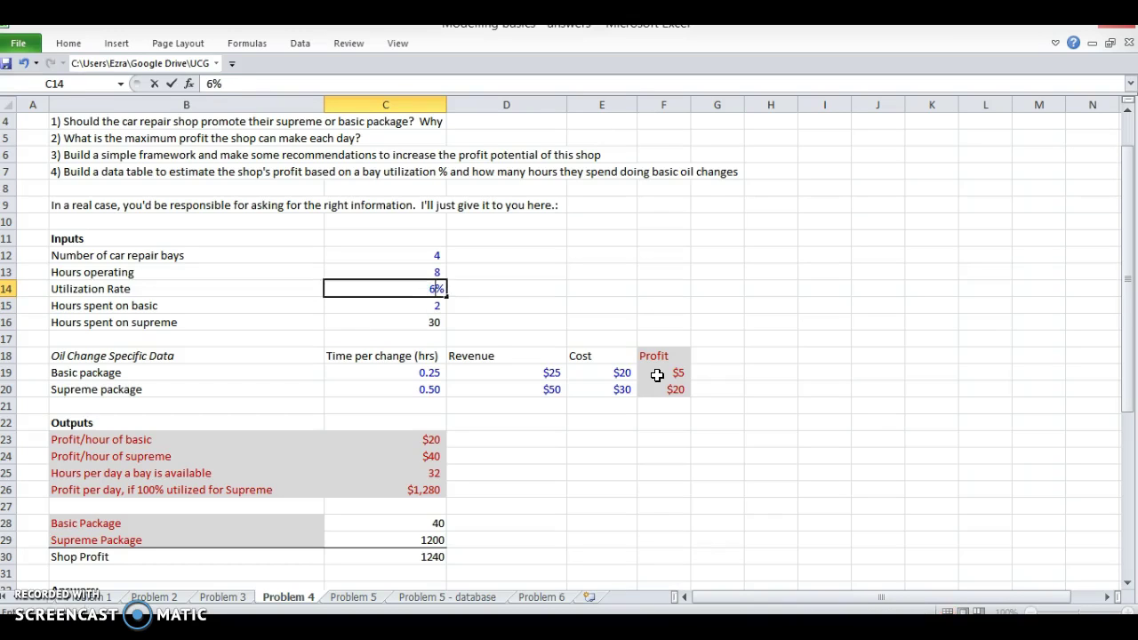
{"action": "type", "text": "0"}
{"action": "key", "text": "Return"}
{"action": "key", "text": "Up"}
{"action": "key", "text": "ctrl+z"}
{"action": "key", "text": "ctrl+z"}
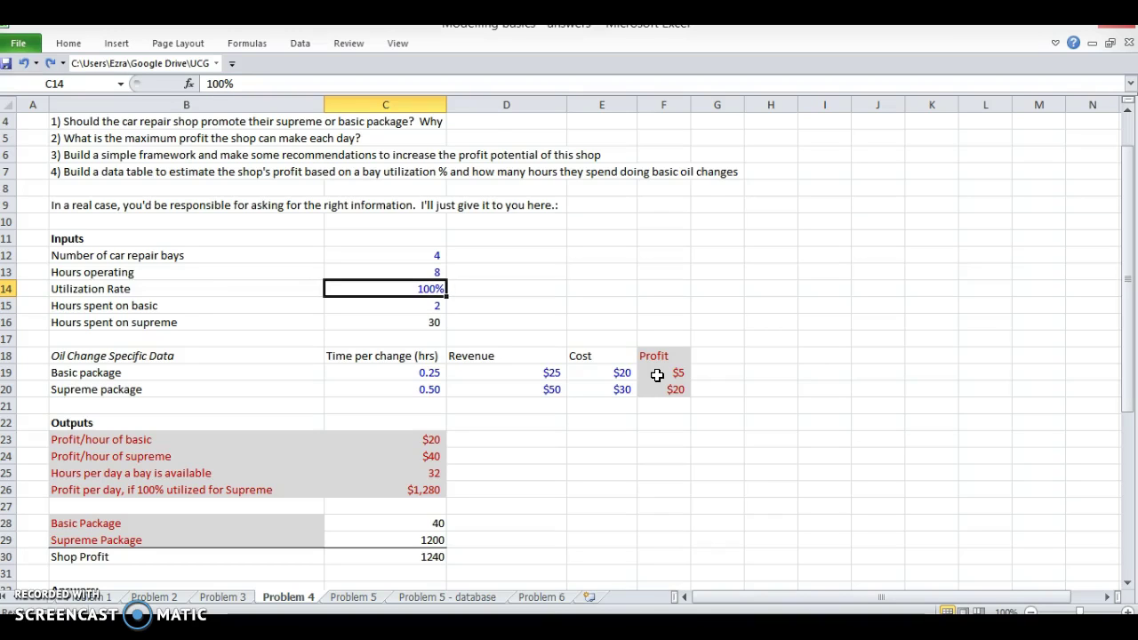
Insert a blank row 15 between Utilization Rate and Hours spent on basic
{"action": "key", "text": "Down"}
{"action": "key", "text": "shift+space"}
{"action": "key", "text": "ctrl+shift+equal"}
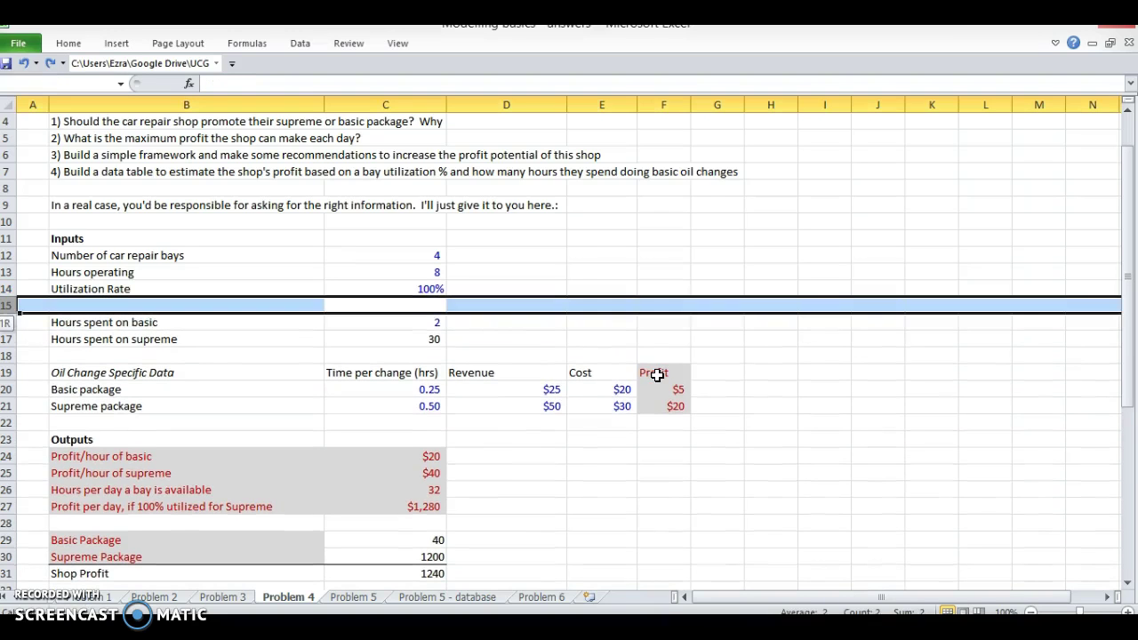
Label the inserted row Hours utilized in B15
{"action": "key", "text": "Left"}
{"action": "scroll", "coordinate": [656, 374], "scroll_direction": "down", "scroll_amount": 1}
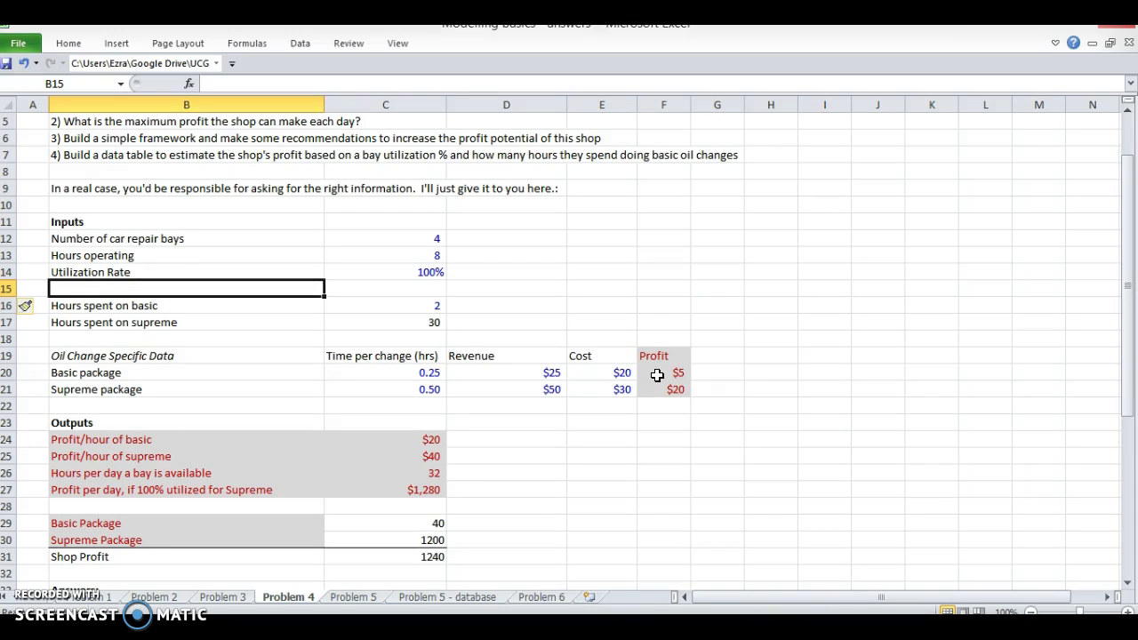
{"action": "type", "text": "Hours"}
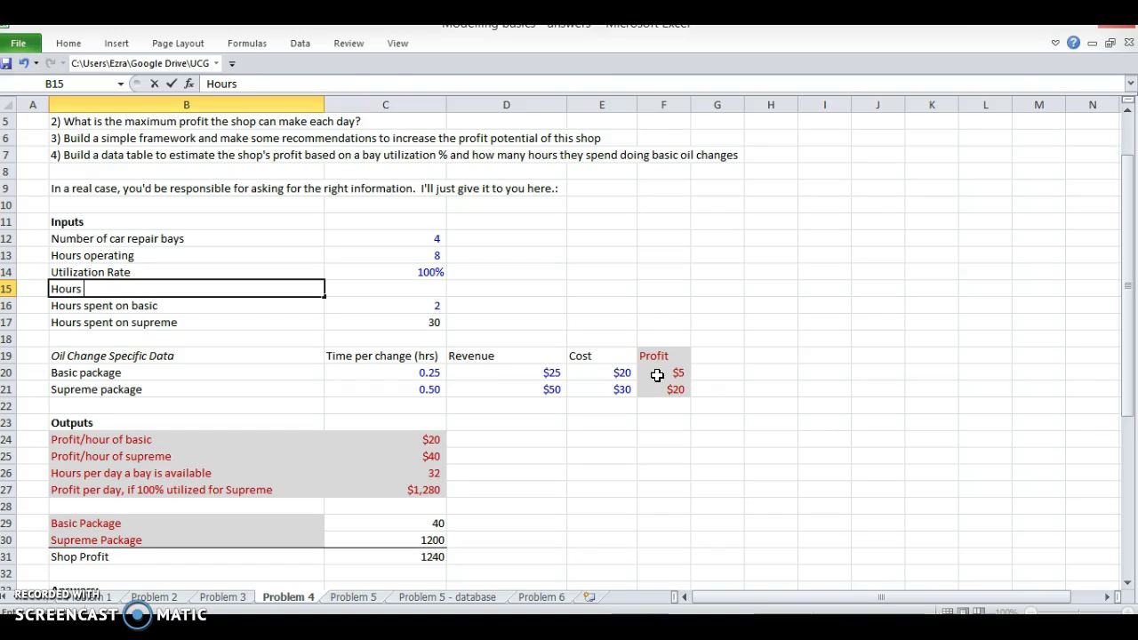
{"action": "type", "text": " used"}
{"action": "key", "text": "BackSpace"}
{"action": "key", "text": "BackSpace"}
{"action": "key", "text": "BackSpace"}
{"action": "key", "text": "BackSpace"}
{"action": "type", "text": "utilized"}
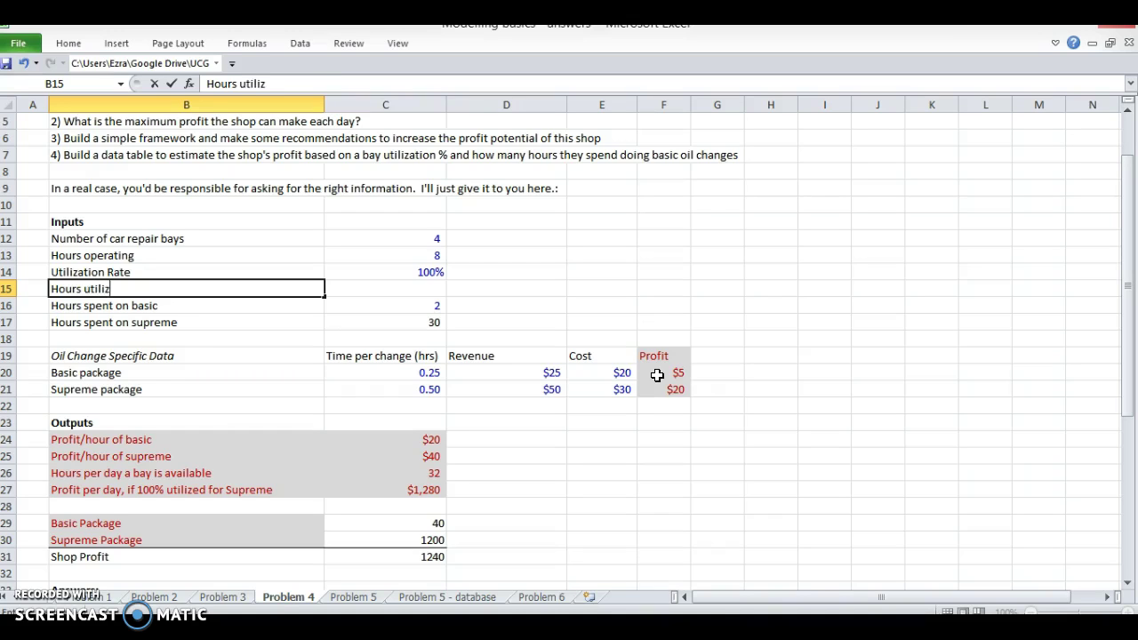
{"action": "key", "text": "Return"}
Calculate the hours utilized in C15 as utilization rate times hours per day a bay is available, +C14*C26
{"action": "key", "text": "Up"}
{"action": "key", "text": "Right"}
{"action": "type", "text": "+"}
{"action": "key", "text": "Up"}
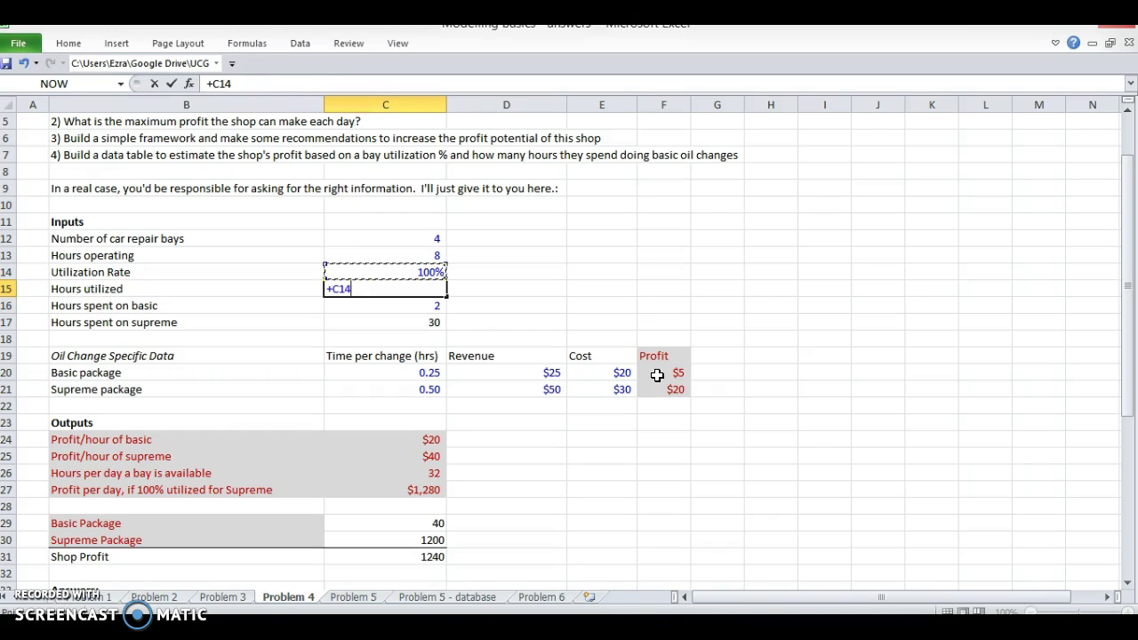
{"action": "type", "text": "*"}
{"action": "key", "text": "Down"}
{"action": "key", "text": "Down"}
{"action": "key", "text": "Down"}
{"action": "key", "text": "Down"}
{"action": "key", "text": "Down"}
{"action": "key", "text": "Down"}
{"action": "key", "text": "Down"}
{"action": "key", "text": "Down"}
{"action": "key", "text": "Down"}
{"action": "key", "text": "Down"}
{"action": "key", "text": "Down"}
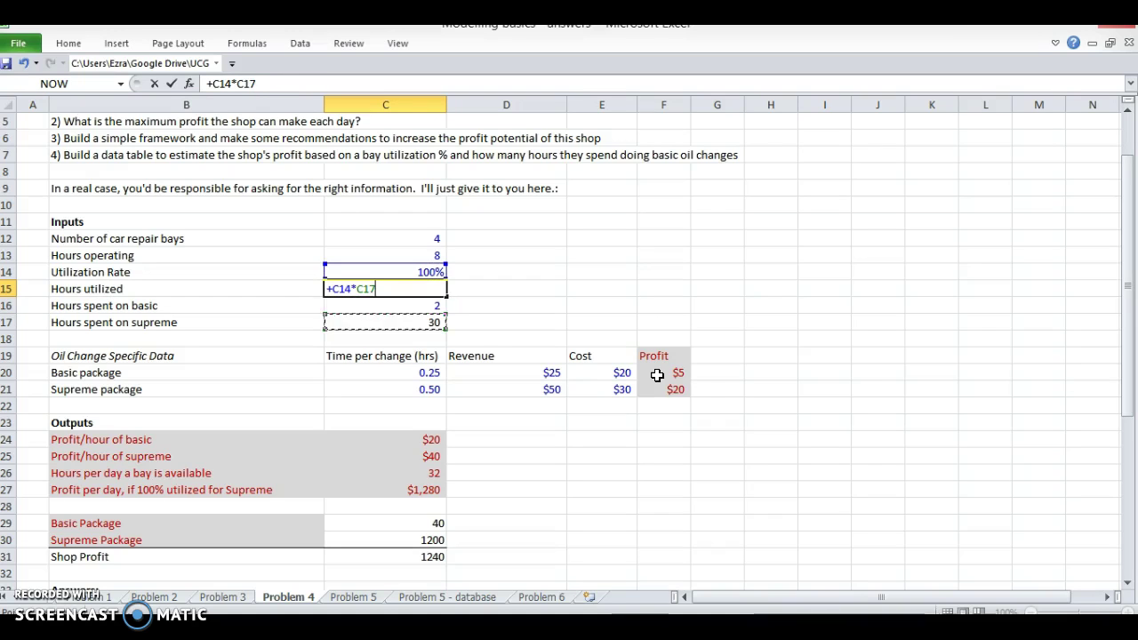
{"action": "key", "text": "Return"}
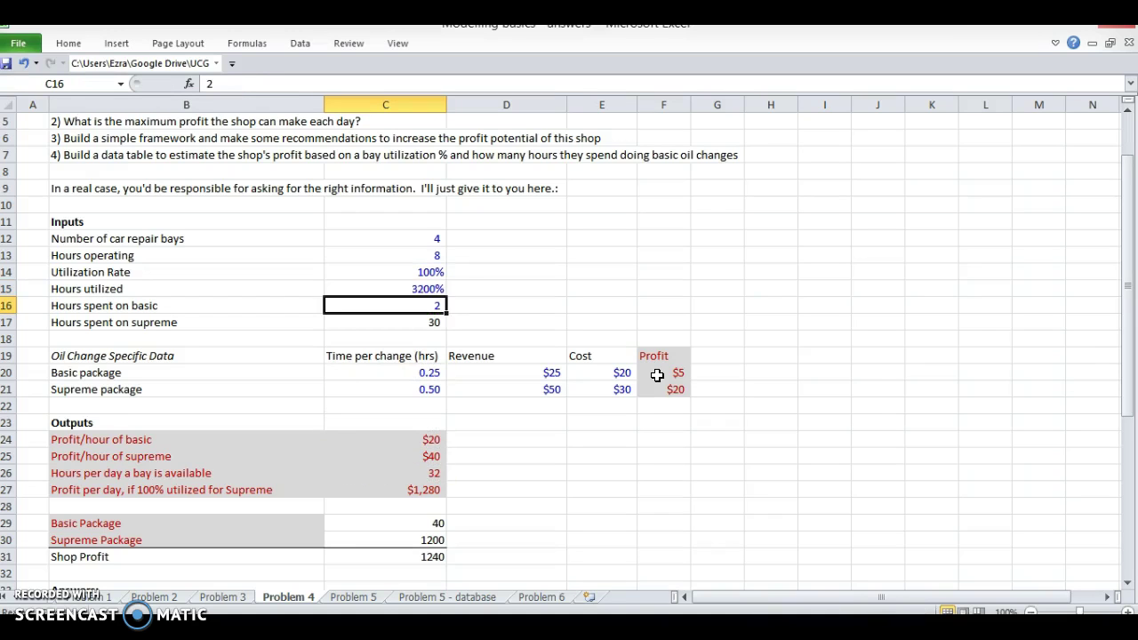
Format the hours utilized in C15 with the comma number style and no decimal places
{"action": "key", "text": "Up"}
{"action": "key", "text": "alt+h"}
{"action": "key", "text": "k"}
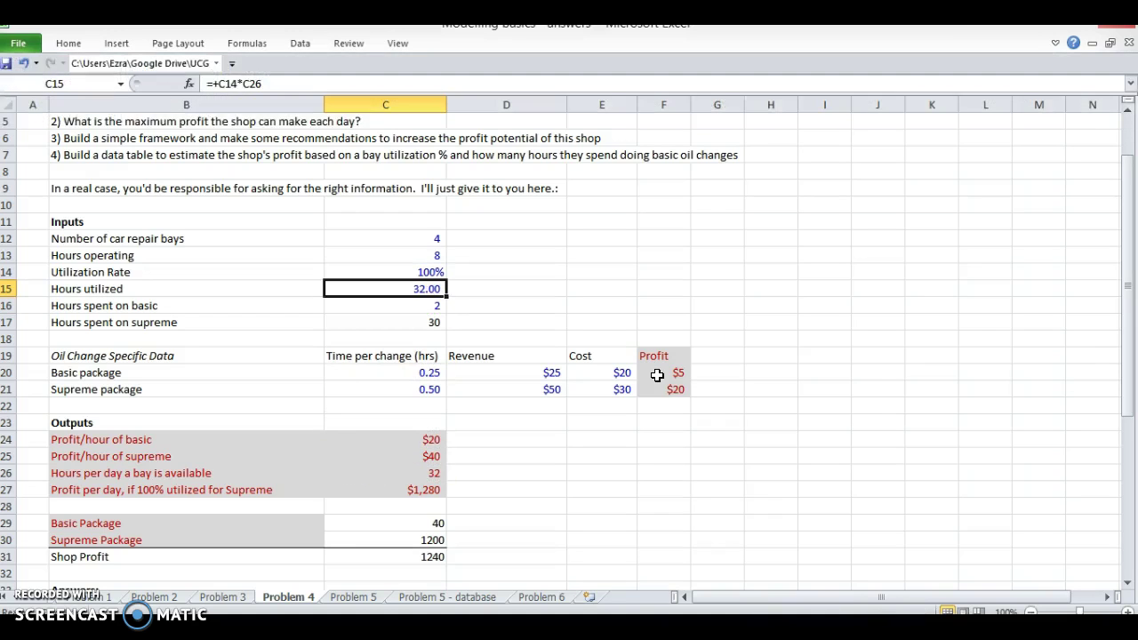
{"action": "key", "text": "alt+h"}
{"action": "key", "text": "9"}
{"action": "key", "text": "alt+h"}
{"action": "key", "text": "9"}
Set the Utilization Rate in C14 to 80%
{"action": "key", "text": "Up"}
{"action": "type", "text": "80"}
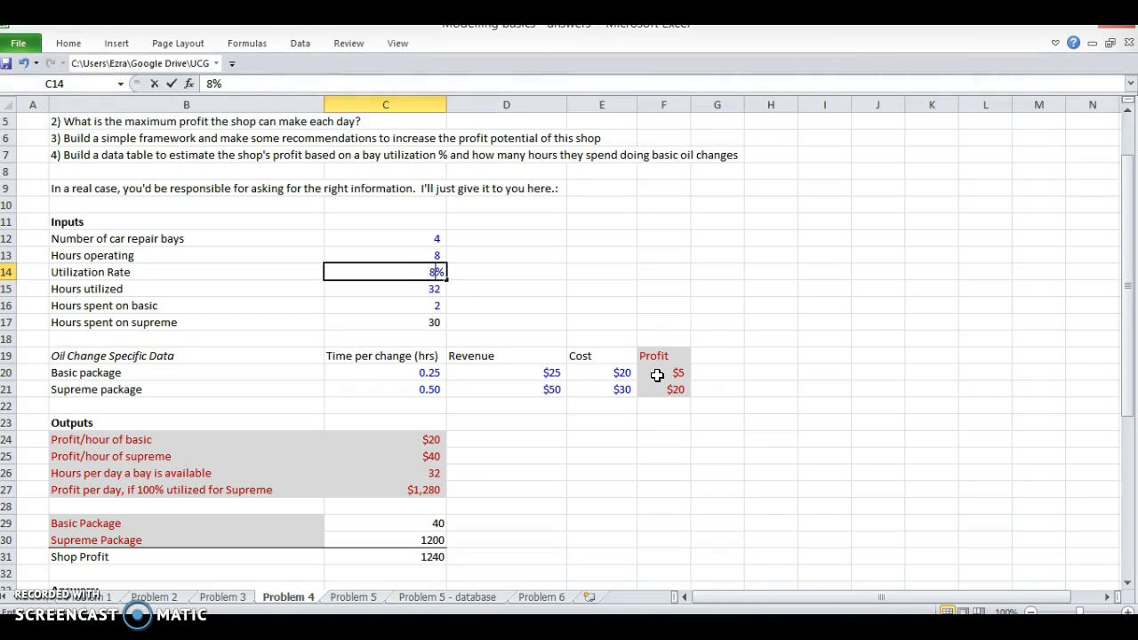
{"action": "key", "text": "Return"}
{"action": "key", "text": "Up"}
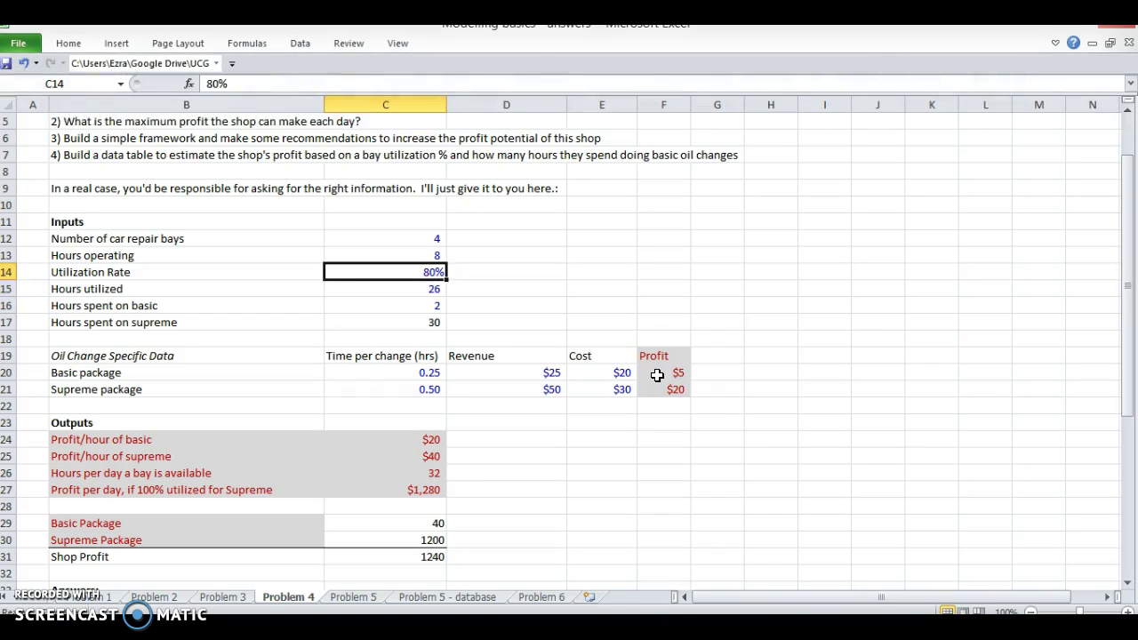
Try a Utilization Rate of 60% in C14 and undo the trial rate changes
{"action": "type", "text": "60"}
{"action": "key", "text": "Return"}
{"action": "key", "text": "ctrl+z"}
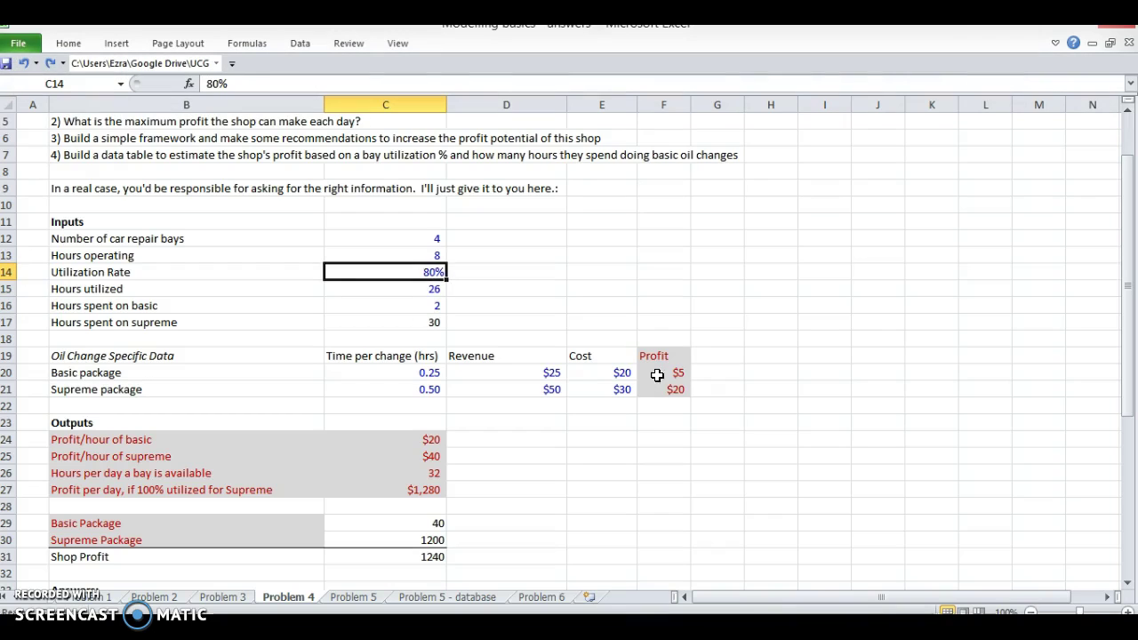
{"action": "key", "text": "ctrl+z"}
Show the hours utilized in C15 with one decimal place
{"action": "key", "text": "Down"}
{"action": "key", "text": "alt+h"}
{"action": "key", "text": "0"}
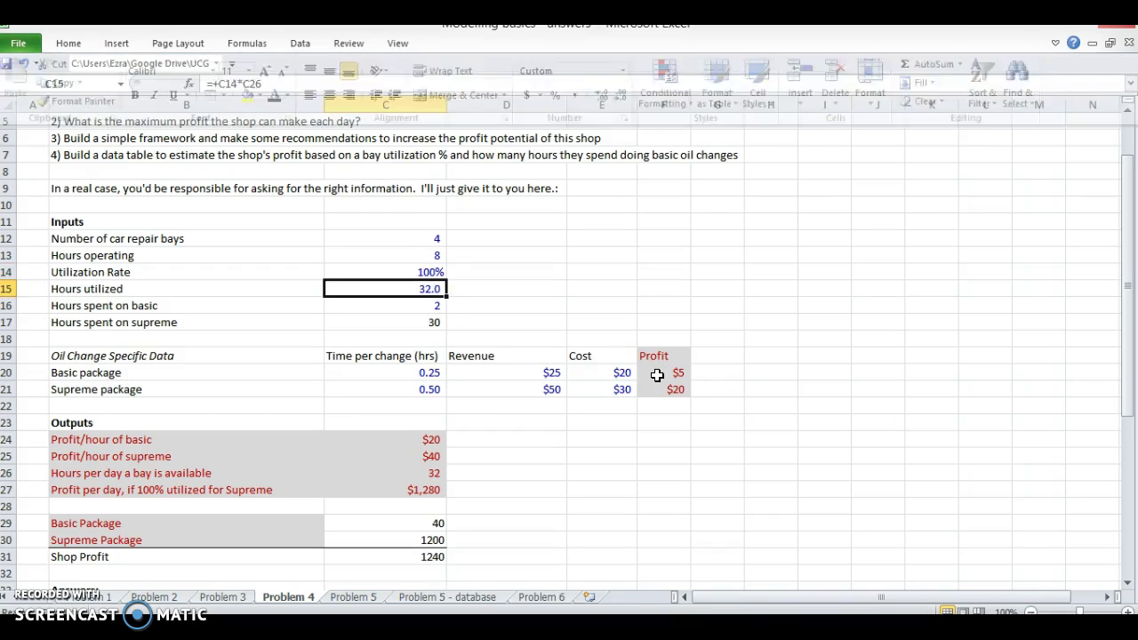
Change the Hours spent on supreme formula in C17 to hours utilized minus hours spent on basic, =+C15-C16
{"action": "key", "text": "Down"}
{"action": "key", "text": "Down"}
{"action": "key", "text": "F2"}
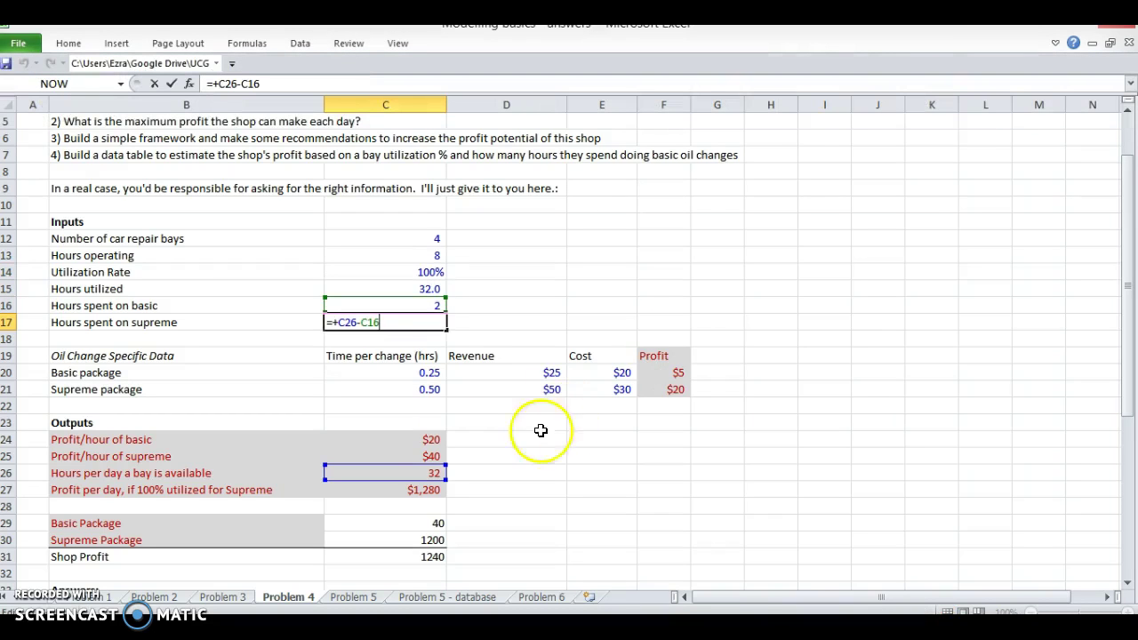
{"action": "left_click", "coordinate": [395, 465]}
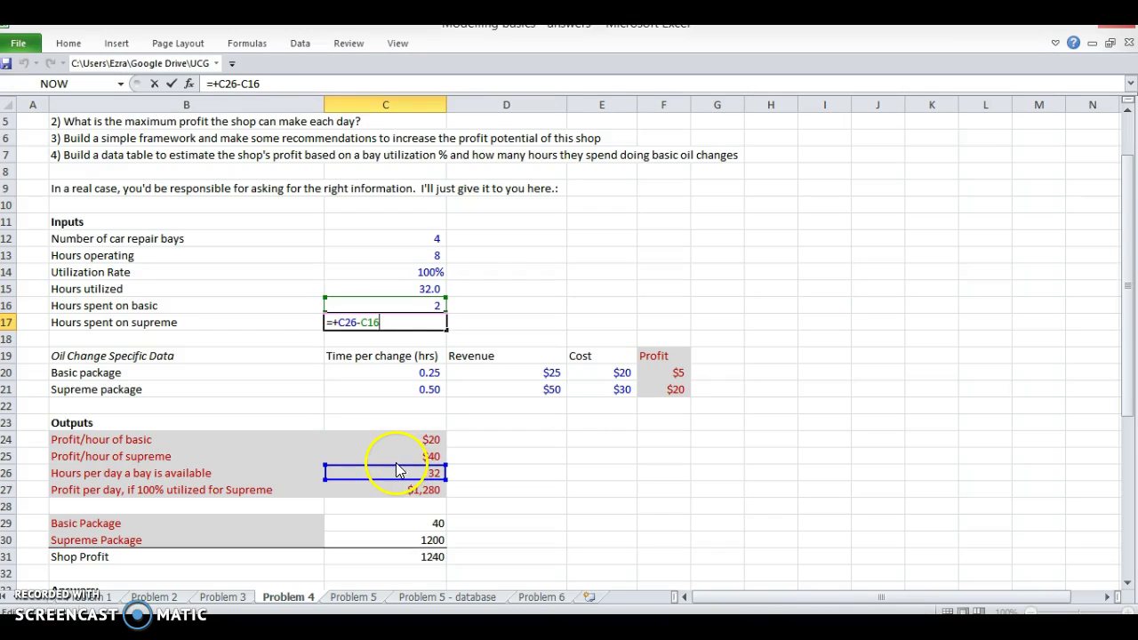
{"action": "left_click", "coordinate": [373, 273]}
{"action": "left_click", "coordinate": [371, 289]}
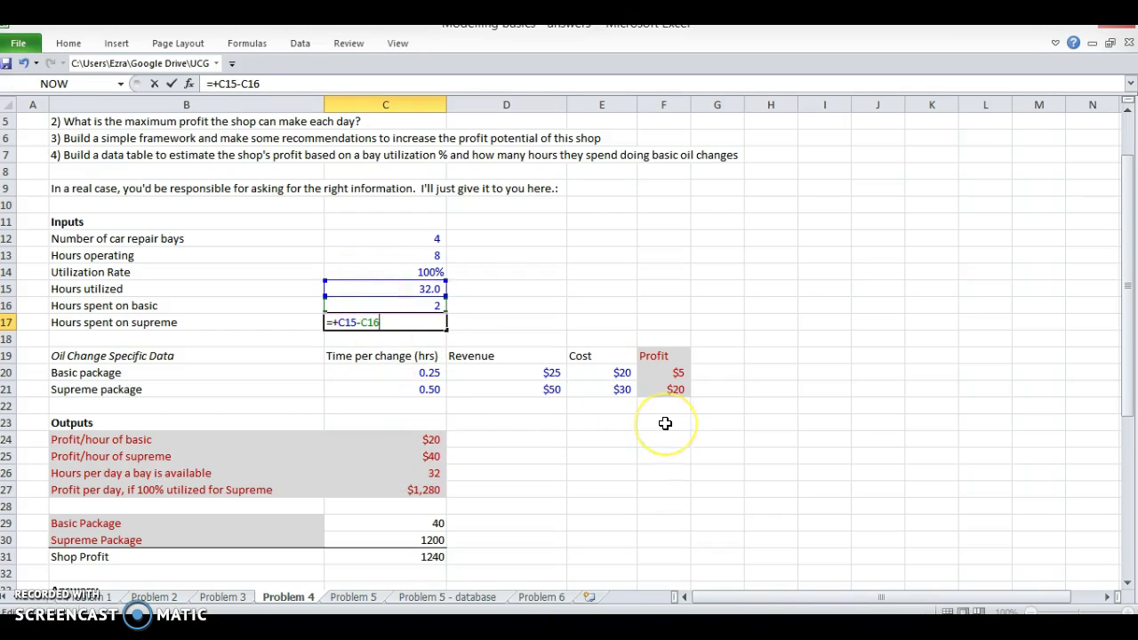
{"action": "key", "text": "Return"}
Set the Utilization Rate in C14 to 80% and check the Hours spent on supreme formula in C17
{"action": "key", "text": "Up"}
{"action": "key", "text": "Up"}
{"action": "key", "text": "Up"}
{"action": "key", "text": "Up"}
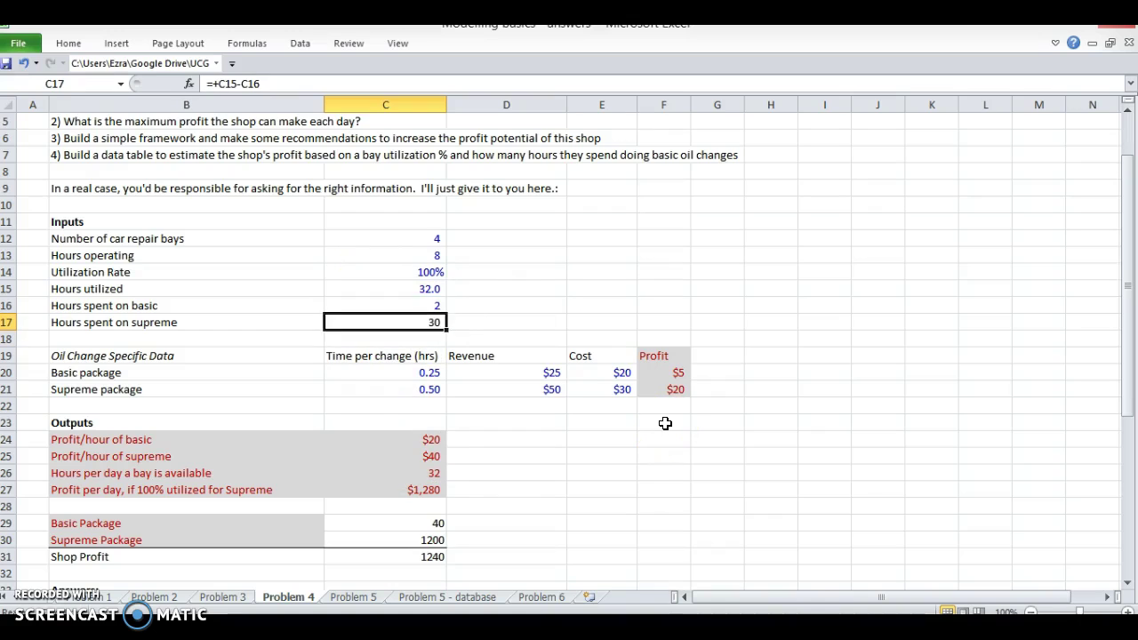
{"action": "type", "text": "80"}
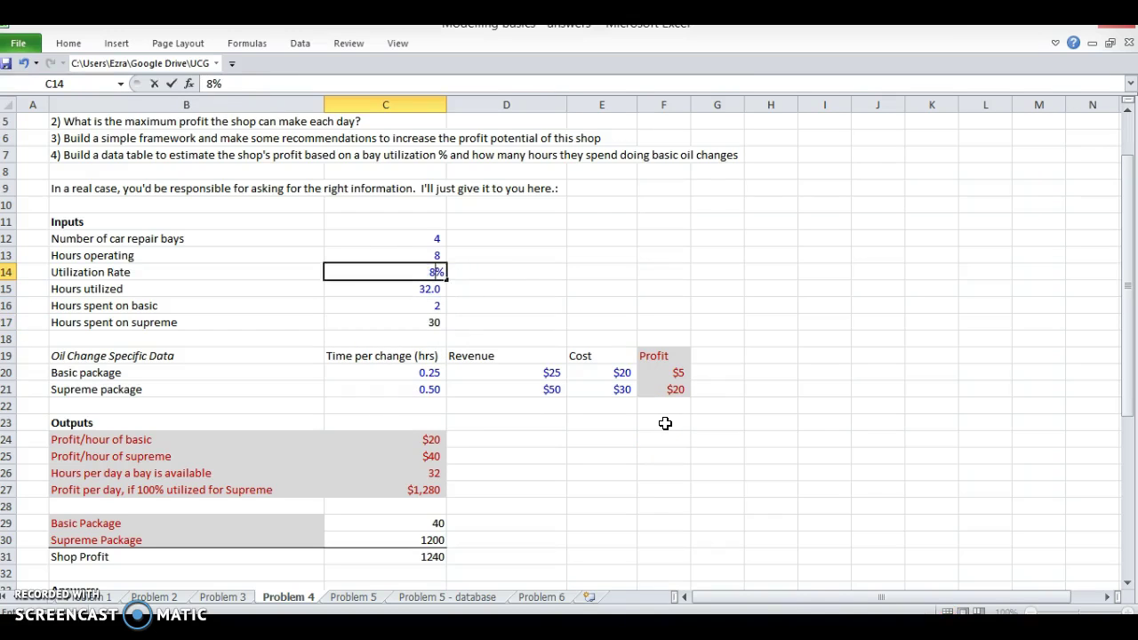
{"action": "key", "text": "Return"}
{"action": "key", "text": "Down"}
{"action": "key", "text": "Down"}
{"action": "key", "text": "F2"}
{"action": "key", "text": "Escape"}
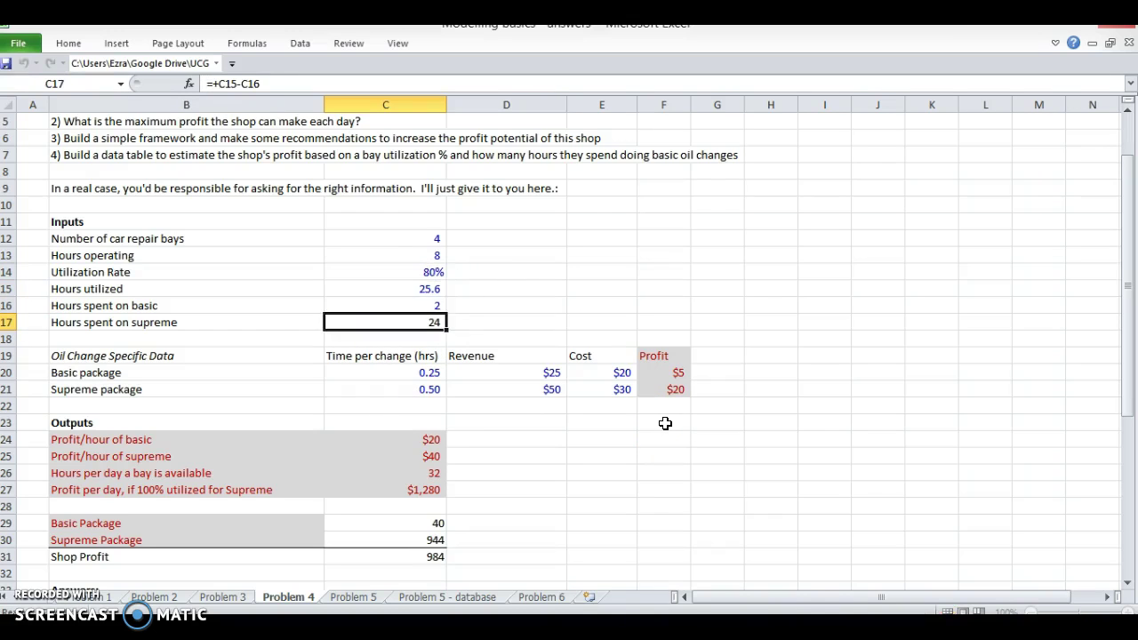
Examine the inputs, the Shop Profit formula in C31 and the row with profit per day at 100% supreme utilization
{"action": "key", "text": "Up"}
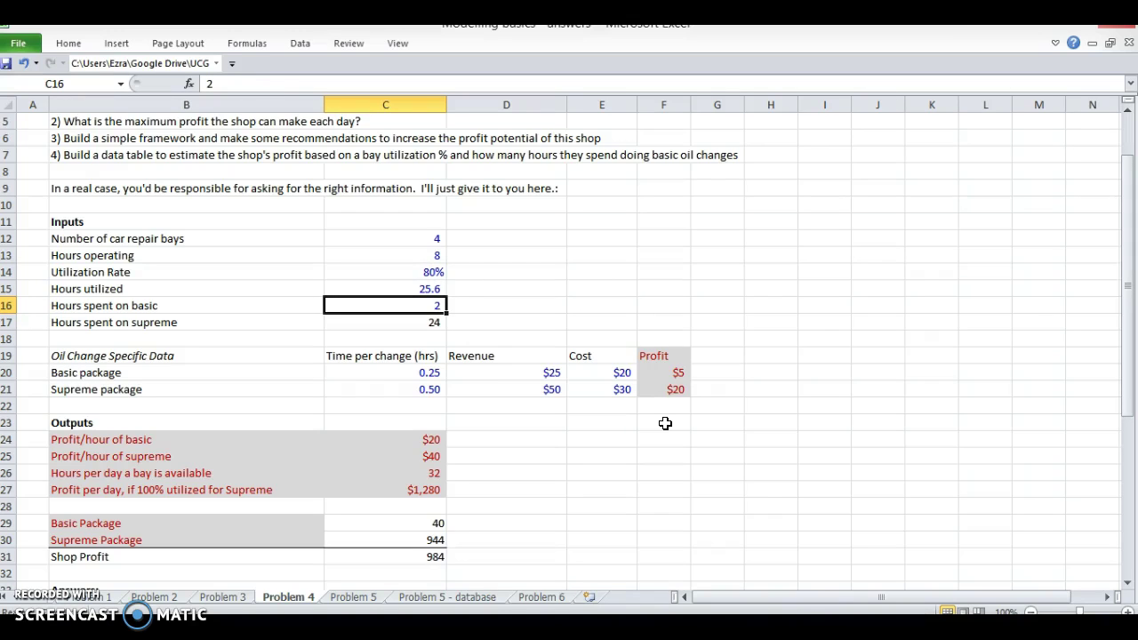
{"action": "key", "text": "Up"}
{"action": "key", "text": "Up"}
{"action": "key", "text": "Up"}
{"action": "key", "text": "Up"}
{"action": "key", "text": "Up"}
{"action": "key", "text": "Up"}
{"action": "key", "text": "Down"}
{"action": "key", "text": "Down"}
{"action": "key", "text": "Down"}
{"action": "key", "text": "Down"}
{"action": "key", "text": "Down"}
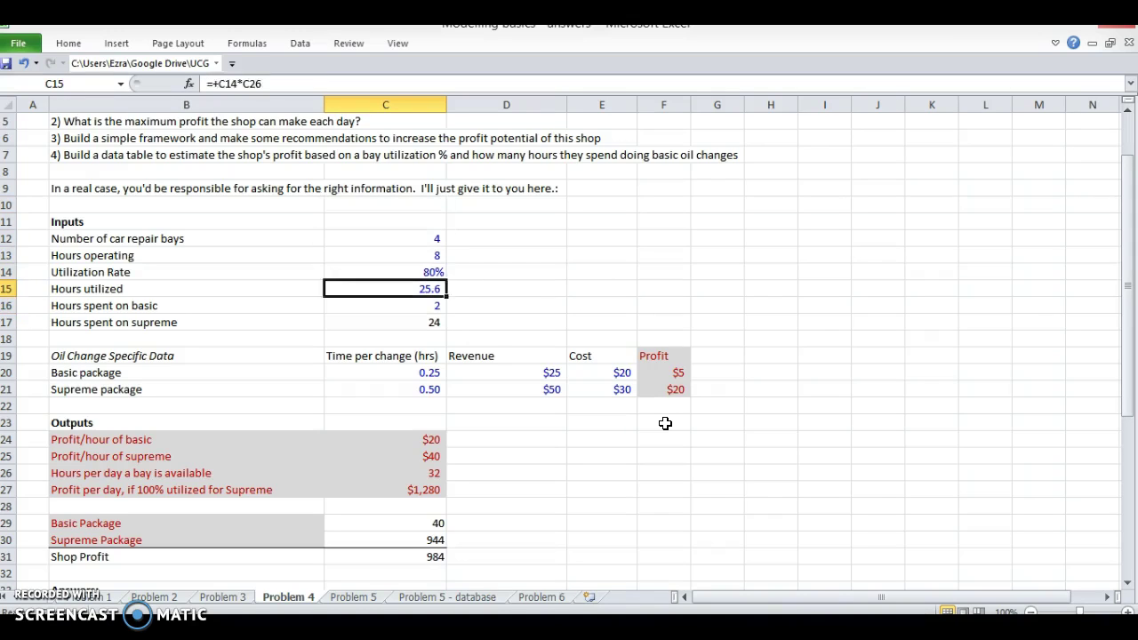
{"action": "key", "text": "Down"}
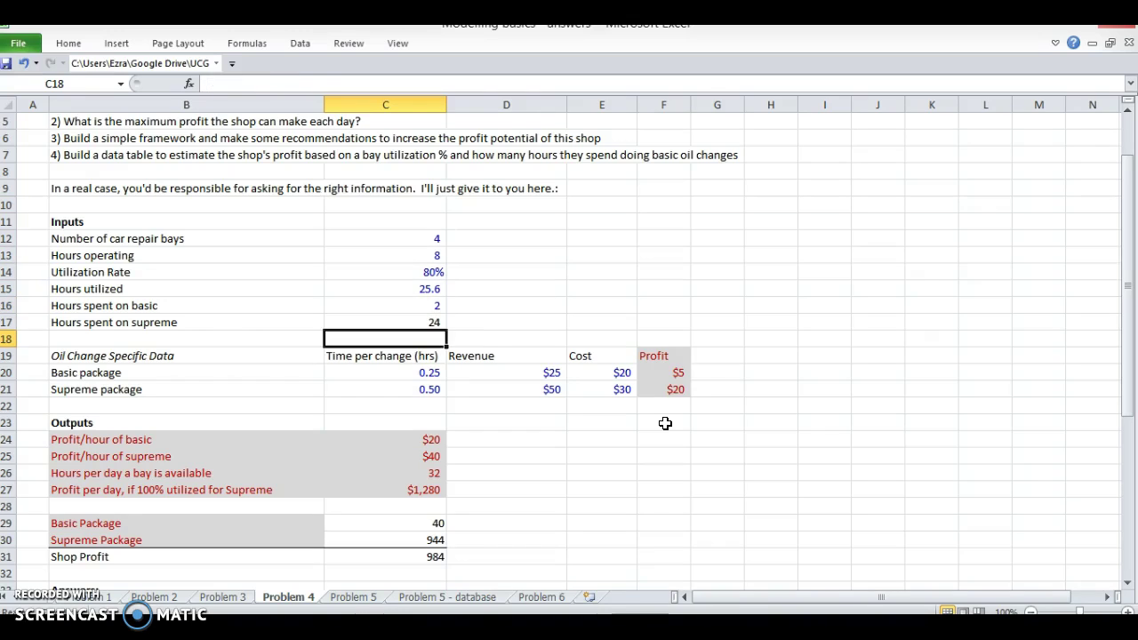
{"action": "key", "text": "Down"}
{"action": "key", "text": "Down"}
{"action": "key", "text": "Down"}
{"action": "key", "text": "Down"}
{"action": "key", "text": "Down"}
{"action": "key", "text": "Down"}
{"action": "key", "text": "Down"}
{"action": "key", "text": "Down"}
{"action": "key", "text": "Down"}
{"action": "key", "text": "Down"}
{"action": "key", "text": "Down"}
{"action": "key", "text": "Down"}
{"action": "key", "text": "Down"}
{"action": "key", "text": "F2"}
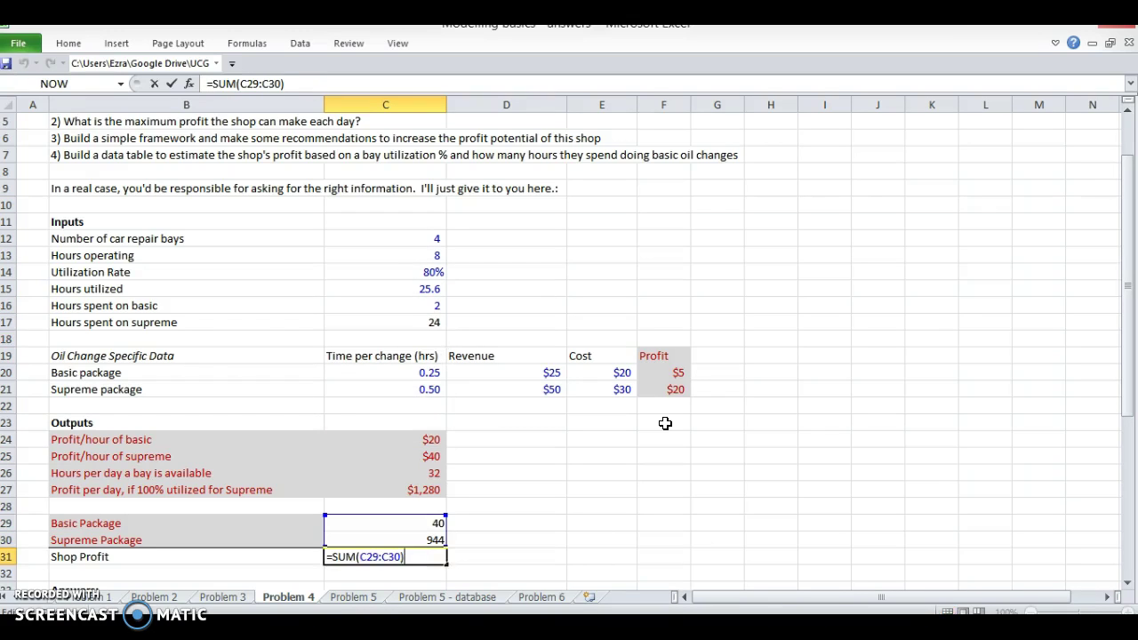
{"action": "key", "text": "Escape"}
{"action": "key", "text": "Up"}
{"action": "key", "text": "Up"}
{"action": "key", "text": "Up"}
{"action": "key", "text": "Up"}
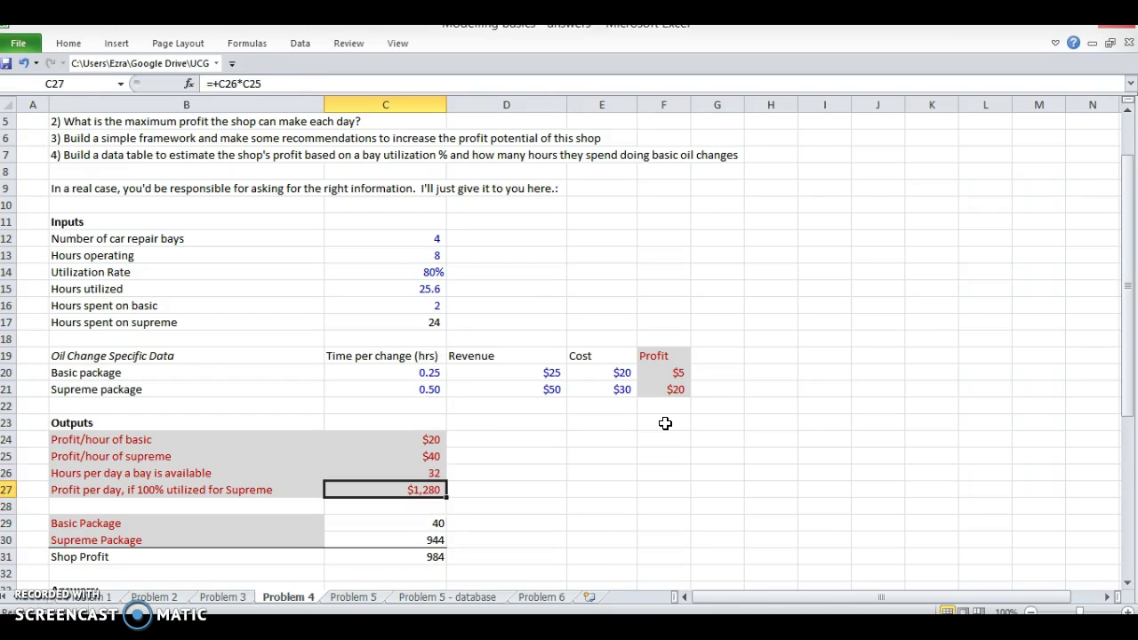
{"action": "key", "text": "shift+Left"}
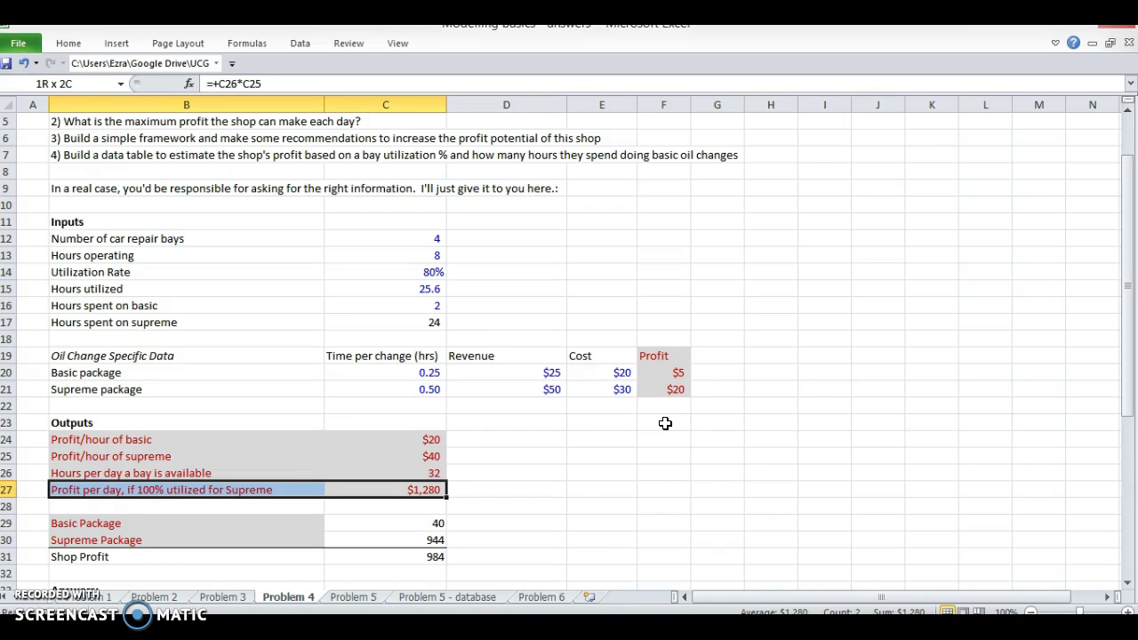
Set the Utilization Rate in C14 to 100%
{"action": "key", "text": "Right"}
{"action": "key", "text": "Up"}
{"action": "key", "text": "Up"}
{"action": "key", "text": "Up"}
{"action": "key", "text": "Up"}
{"action": "key", "text": "Up"}
{"action": "key", "text": "Up"}
{"action": "key", "text": "Up"}
{"action": "key", "text": "Up"}
{"action": "key", "text": "Up"}
{"action": "key", "text": "Up"}
{"action": "key", "text": "Up"}
{"action": "key", "text": "Up"}
{"action": "key", "text": "Up"}
{"action": "key", "text": "Up"}
{"action": "key", "text": "Left"}
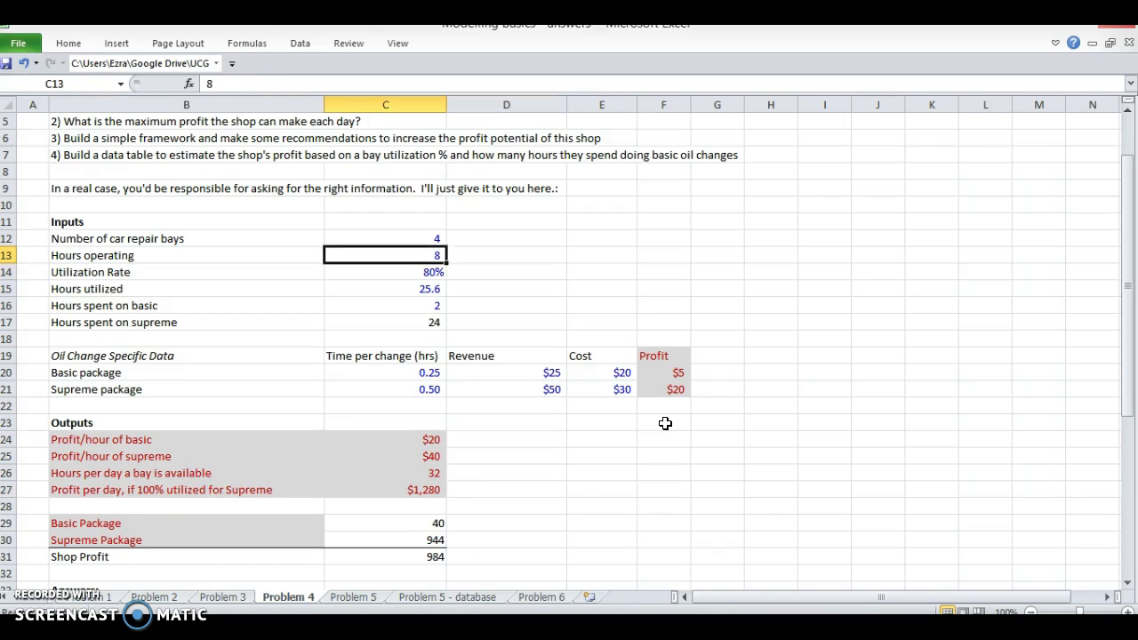
{"action": "key", "text": "Down"}
{"action": "type", "text": "1"}
{"action": "key", "text": "Return"}
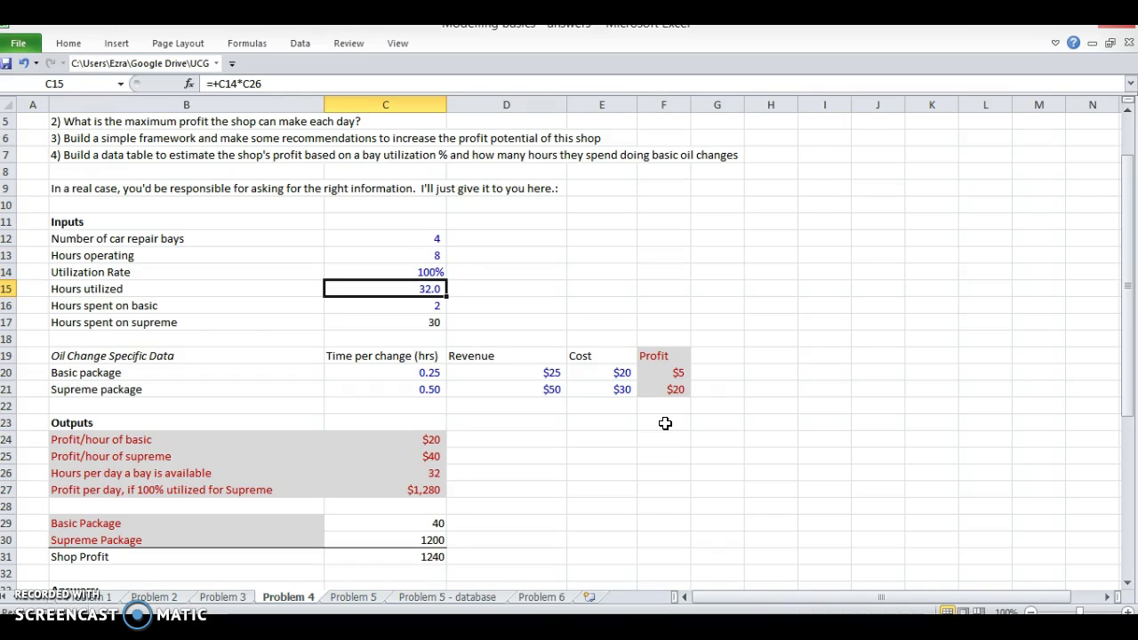
Set Hours spent on basic in C16 to 0 and compare Shop Profit with the profit per day at full supreme utilization
{"action": "key", "text": "Down"}
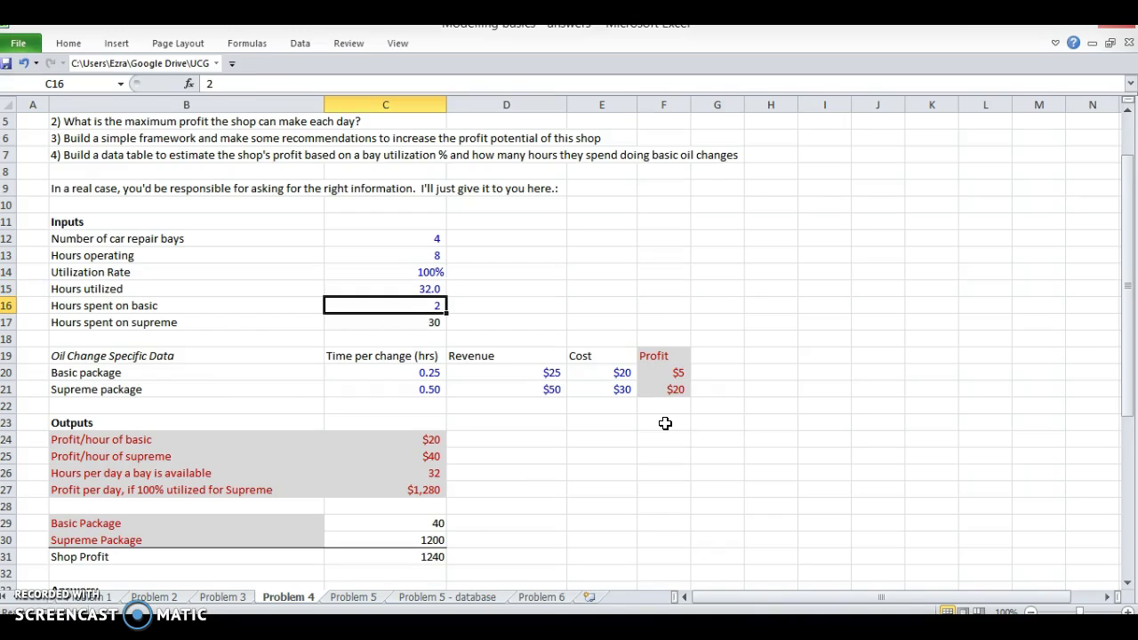
{"action": "type", "text": "0"}
{"action": "key", "text": "Return"}
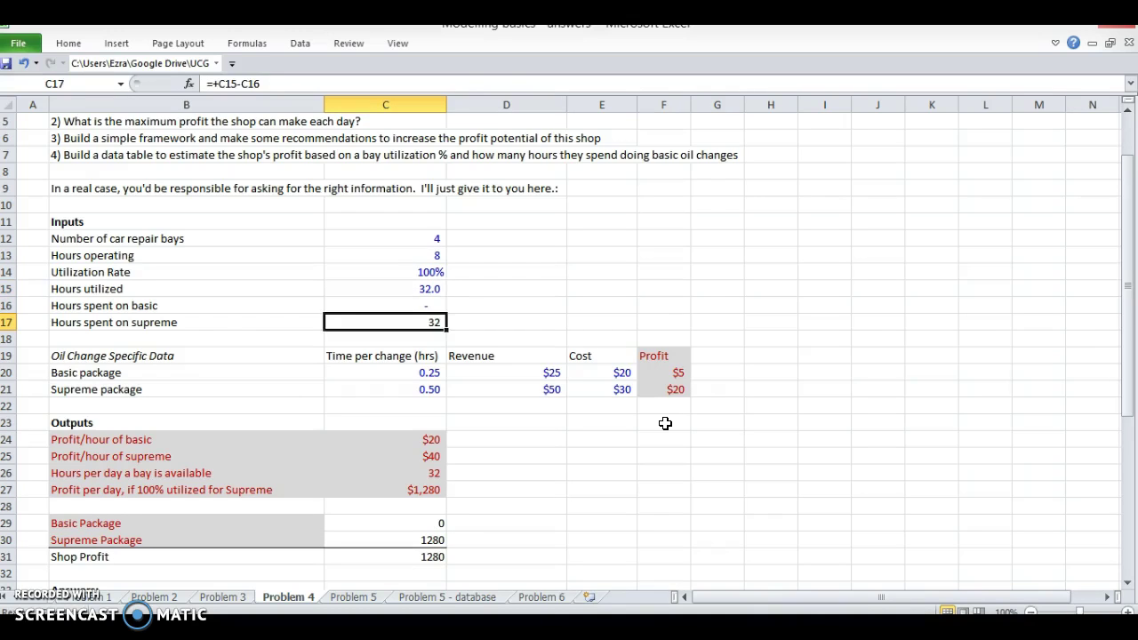
{"action": "key", "text": "Up"}
{"action": "key", "text": "Up"}
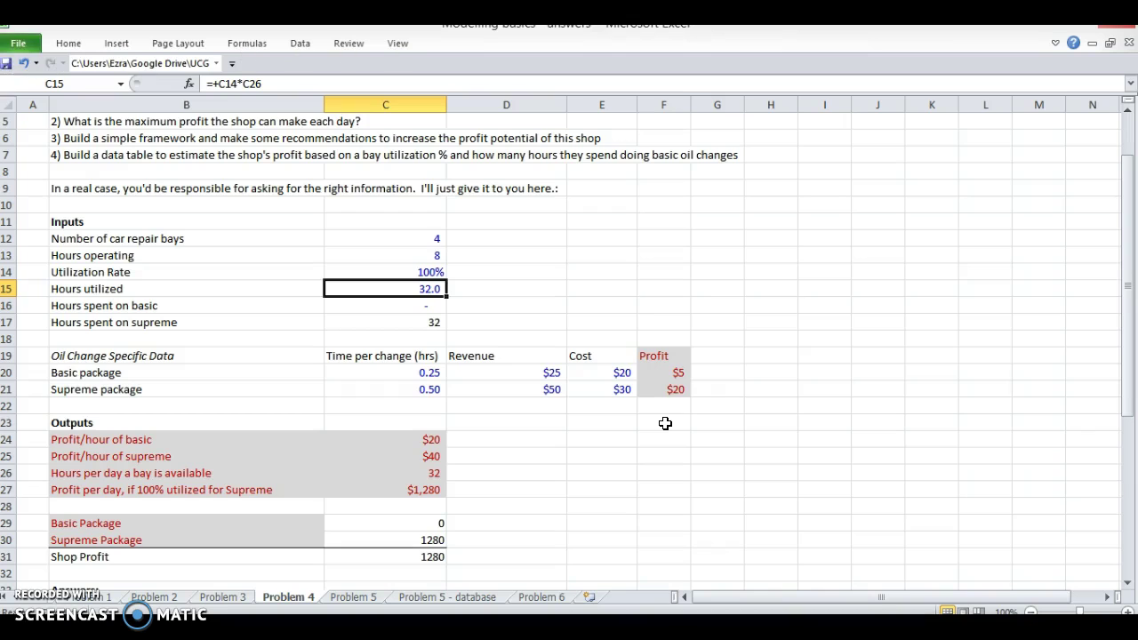
{"action": "left_click", "coordinate": [414, 557]}
{"action": "left_click", "coordinate": [414, 489]}
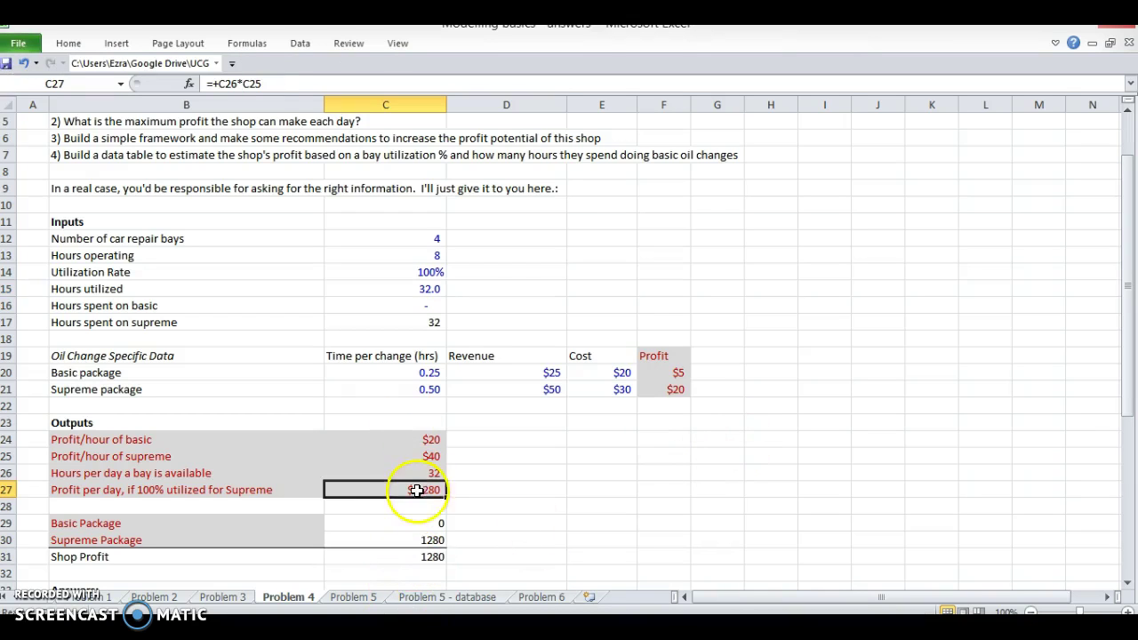
Format the package profits and Shop Profit in C29:C31 as currency with no decimal places
{"action": "left_click", "coordinate": [416, 522]}
{"action": "key", "text": "shift+Down"}
{"action": "key", "text": "shift+Down"}
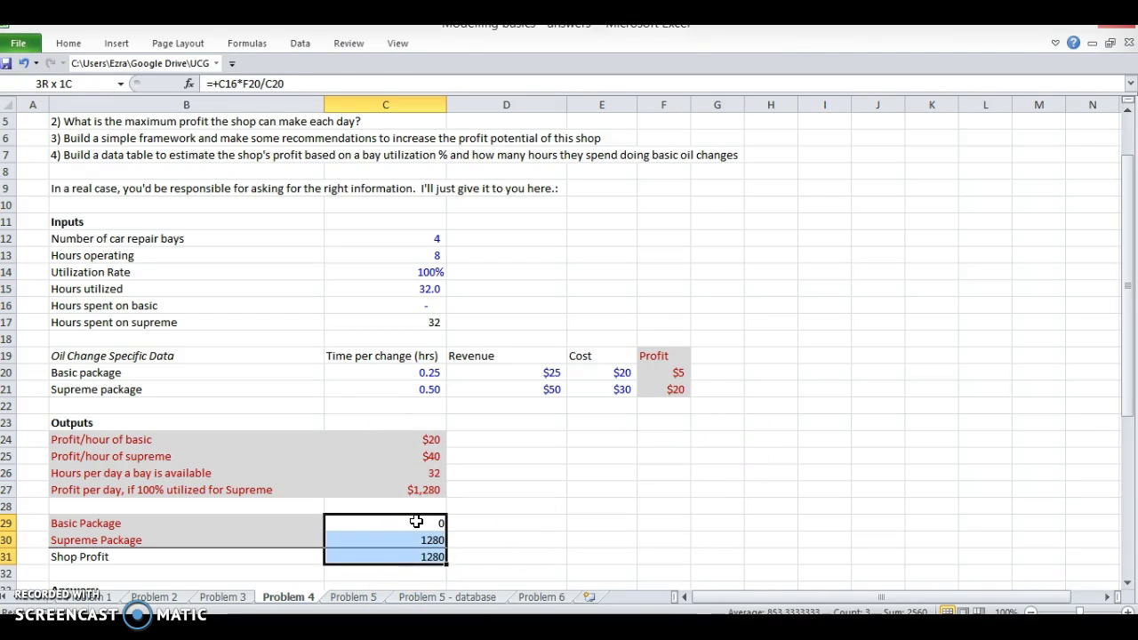
{"action": "key", "text": "ctrl+shift+4"}
{"action": "key", "text": "ctrl+F1"}
{"action": "key", "text": "9"}
{"action": "key", "text": "alt+h"}
{"action": "key", "text": "9"}
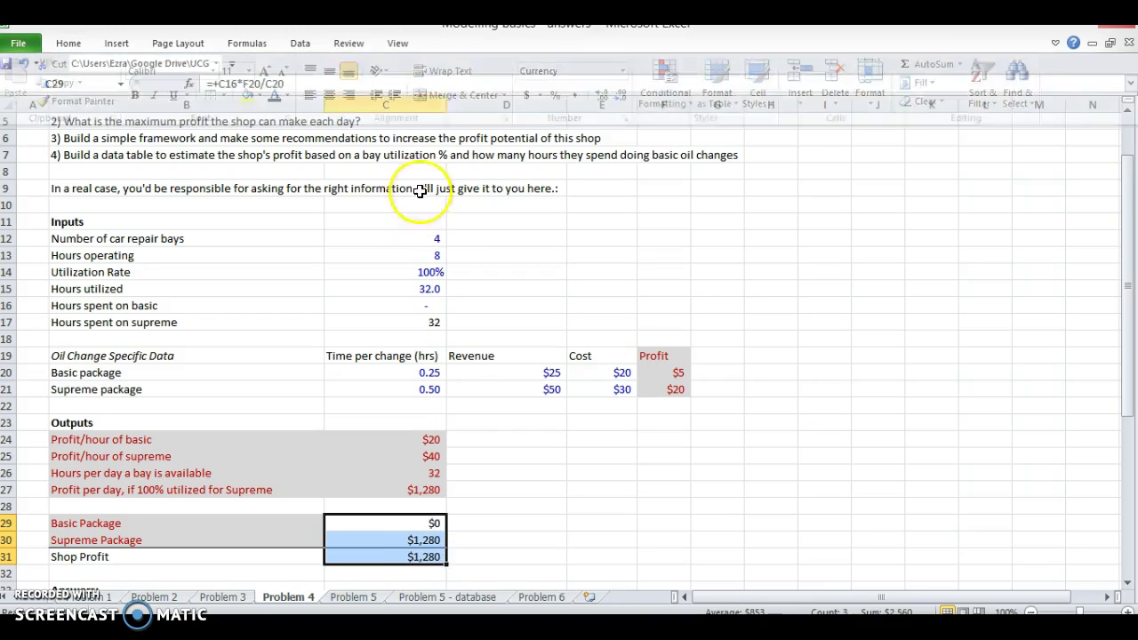
Change the font color of the hours utilized in C15 to automatic black
{"action": "left_click", "coordinate": [397, 287]}
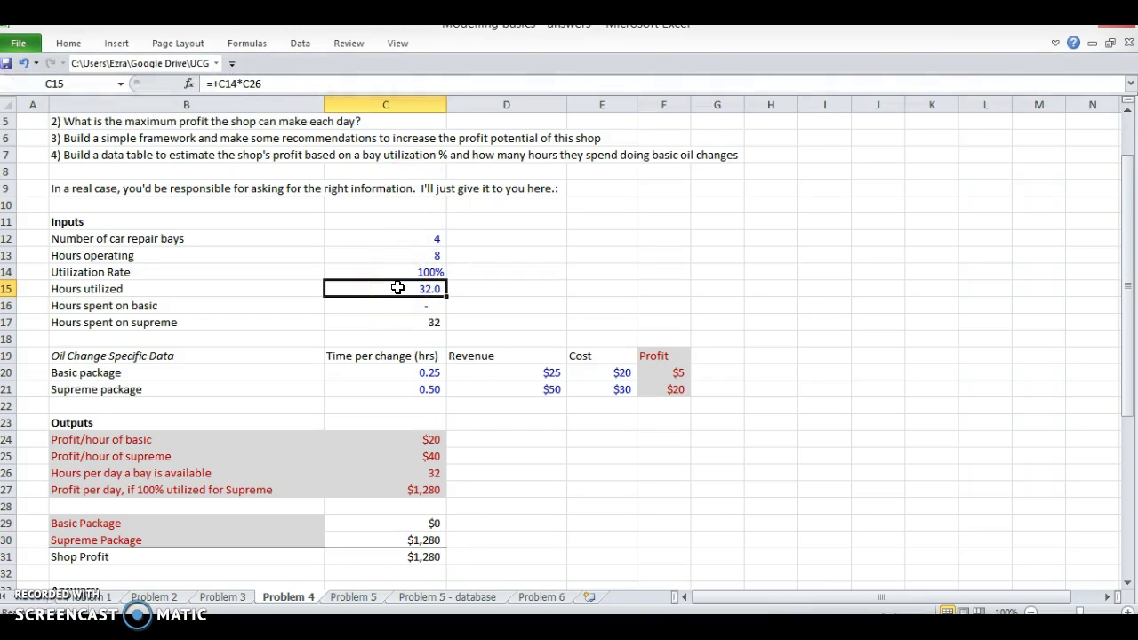
{"action": "key", "text": "alt+h"}
{"action": "key", "text": "f"}
{"action": "key", "text": "c"}
{"action": "key", "text": "Return"}
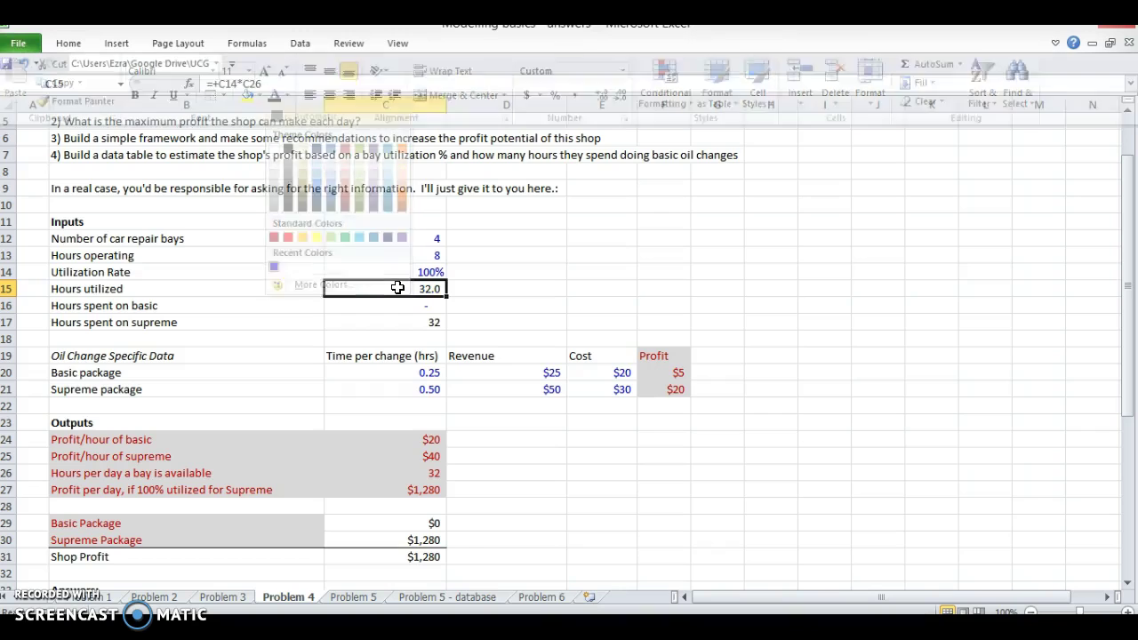
{"action": "key", "text": "Down"}
{"action": "key", "text": "Down"}
{"action": "key", "text": "Down"}
{"action": "key", "text": "Down"}
{"action": "key", "text": "Up"}
{"action": "key", "text": "Up"}
{"action": "key", "text": "Up"}
{"action": "key", "text": "Up"}
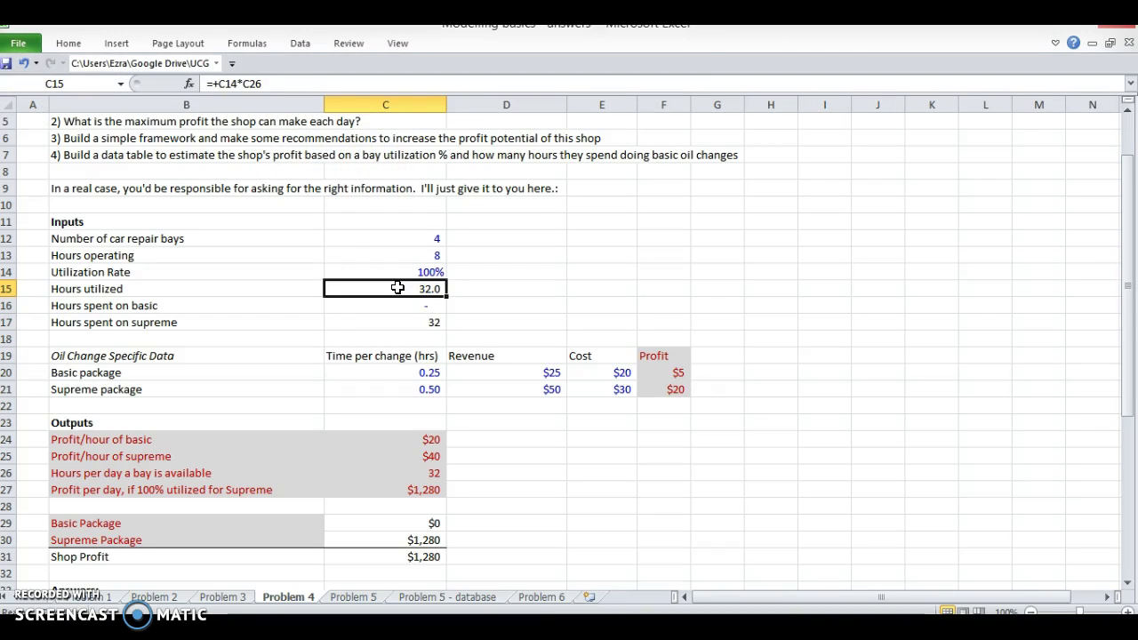
Set Hours spent on basic in C16 to 33
{"action": "key", "text": "Down"}
{"action": "type", "text": "33"}
{"action": "key", "text": "Return"}
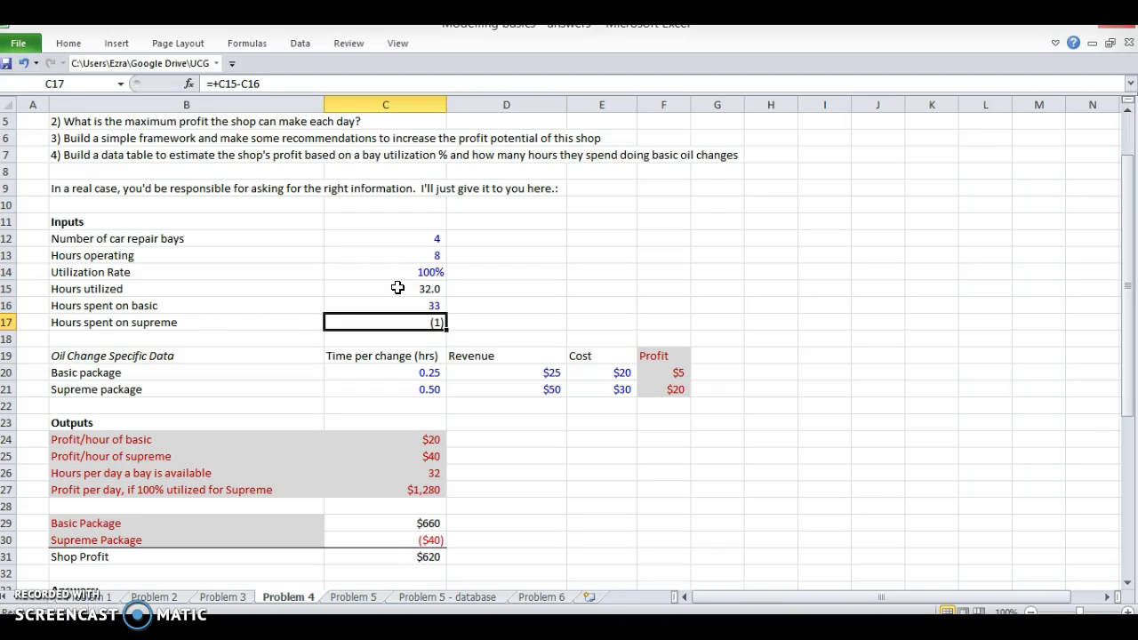
{"action": "key", "text": "Up"}
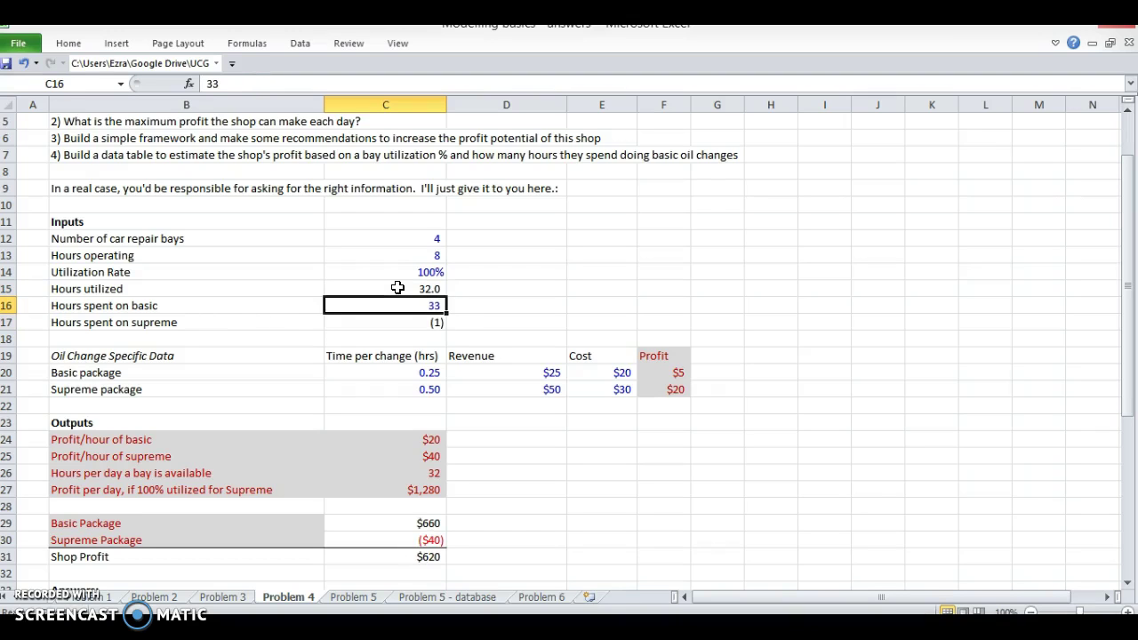
Examine how the hours spent on basic affect the supreme hours, the package profits and the Shop Profit
{"action": "key", "text": "Down"}
{"action": "key", "text": "Down"}
{"action": "key", "text": "Down"}
{"action": "key", "text": "Down"}
{"action": "key", "text": "Down"}
{"action": "key", "text": "Down"}
{"action": "key", "text": "Down"}
{"action": "key", "text": "Down"}
{"action": "key", "text": "Down"}
{"action": "key", "text": "Down"}
{"action": "key", "text": "Up"}
{"action": "key", "text": "Up"}
{"action": "key", "text": "Up"}
{"action": "key", "text": "Up"}
{"action": "key", "text": "Up"}
{"action": "key", "text": "Up"}
{"action": "key", "text": "Up"}
{"action": "key", "text": "Up"}
{"action": "key", "text": "Up"}
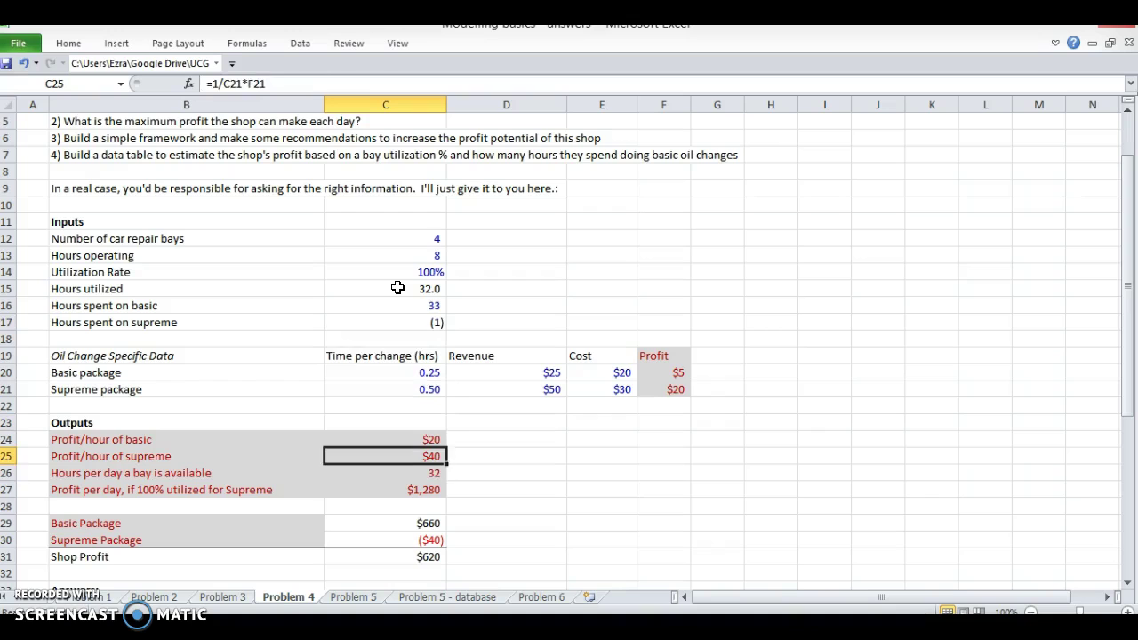
{"action": "key", "text": "Down"}
{"action": "key", "text": "Down"}
{"action": "key", "text": "Down"}
{"action": "key", "text": "Down"}
{"action": "key", "text": "Down"}
{"action": "key", "text": "Down"}
{"action": "key", "text": "Down"}
{"action": "key", "text": "Down"}
{"action": "key", "text": "Down"}
{"action": "key", "text": "Down"}
{"action": "key", "text": "Down"}
{"action": "key", "text": "Down"}
{"action": "key", "text": "Down"}
{"action": "key", "text": "Down"}
{"action": "key", "text": "Up"}
{"action": "key", "text": "Up"}
{"action": "key", "text": "Up"}
{"action": "key", "text": "Up"}
{"action": "key", "text": "Up"}
{"action": "key", "text": "Up"}
{"action": "key", "text": "Up"}
{"action": "key", "text": "Up"}
{"action": "key", "text": "Up"}
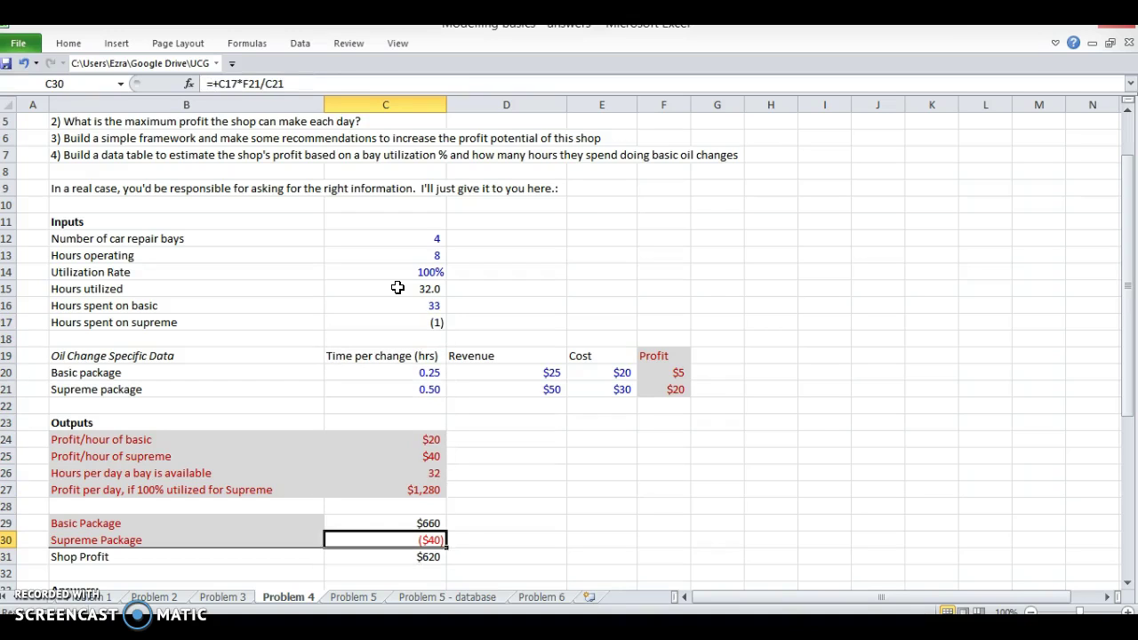
Compare the Basic Package, Supreme Package and Shop Profit results in C29:C31 with the hours spent on basic in C16
{"action": "key", "text": "Up"}
{"action": "key", "text": "Up"}
{"action": "key", "text": "Down"}
{"action": "key", "text": "Down"}
{"action": "key", "text": "Down"}
{"action": "key", "text": "Down"}
{"action": "key", "text": "Down"}
{"action": "key", "text": "Down"}
{"action": "key", "text": "Down"}
{"action": "key", "text": "Down"}
{"action": "key", "text": "Down"}
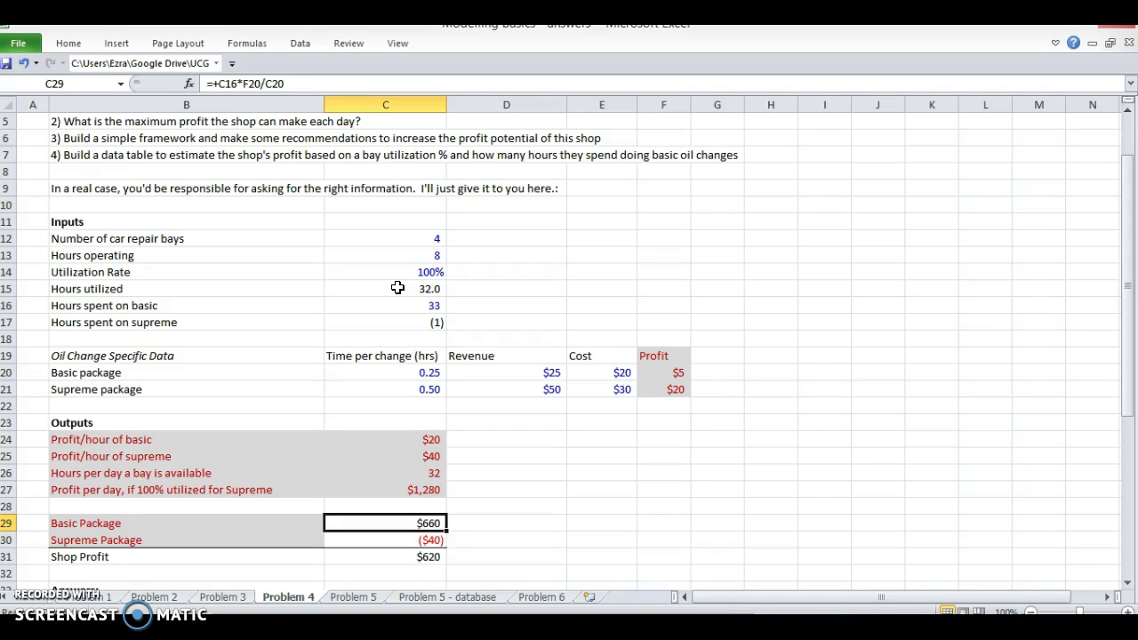
{"action": "key", "text": "shift+Down"}
{"action": "key", "text": "shift+Down"}
{"action": "key", "text": "Up"}
{"action": "key", "text": "Up"}
{"action": "key", "text": "Up"}
{"action": "key", "text": "Up"}
{"action": "key", "text": "Up"}
{"action": "key", "text": "Up"}
{"action": "key", "text": "Up"}
{"action": "key", "text": "Up"}
{"action": "key", "text": "Up"}
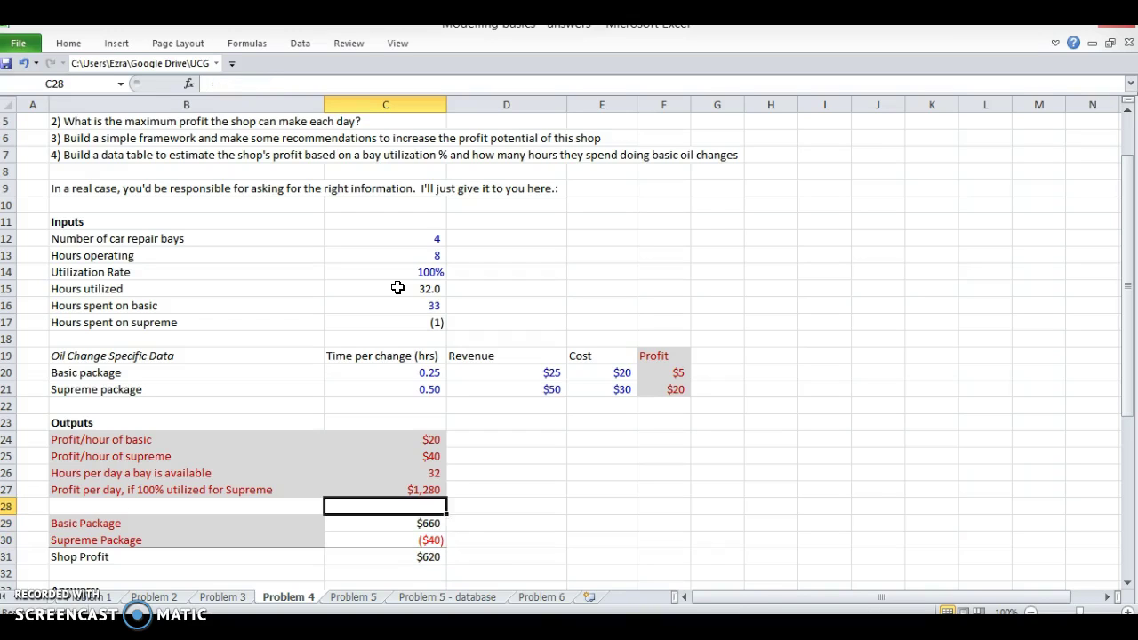
{"action": "key", "text": "Down"}
{"action": "key", "text": "Down"}
{"action": "key", "text": "Down"}
{"action": "key", "text": "Down"}
{"action": "key", "text": "Down"}
{"action": "key", "text": "Down"}
{"action": "key", "text": "Down"}
{"action": "key", "text": "Down"}
{"action": "key", "text": "Down"}
{"action": "key", "text": "Down"}
{"action": "key", "text": "Down"}
{"action": "key", "text": "Down"}
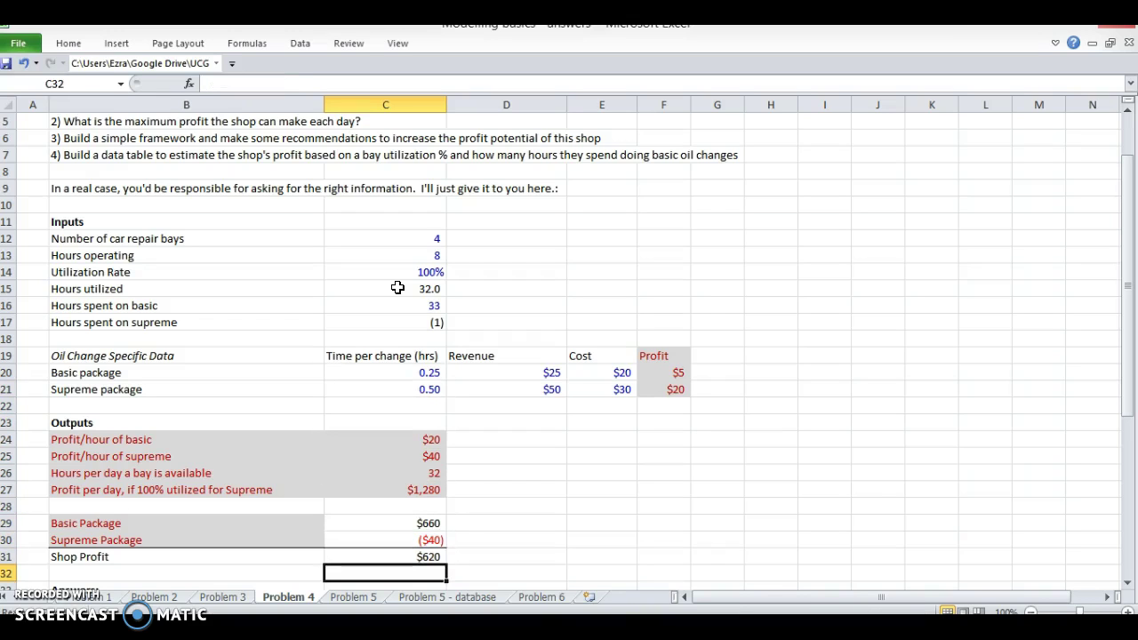
{"action": "key", "text": "Up"}
{"action": "key", "text": "Up"}
{"action": "key", "text": "Up"}
{"action": "key", "text": "Up"}
{"action": "key", "text": "Up"}
{"action": "key", "text": "Up"}
{"action": "key", "text": "Up"}
{"action": "key", "text": "Up"}
{"action": "key", "text": "Up"}
{"action": "key", "text": "Up"}
{"action": "key", "text": "Up"}
{"action": "key", "text": "Up"}
{"action": "key", "text": "Up"}
{"action": "key", "text": "Up"}
{"action": "key", "text": "Up"}
{"action": "key", "text": "Up"}
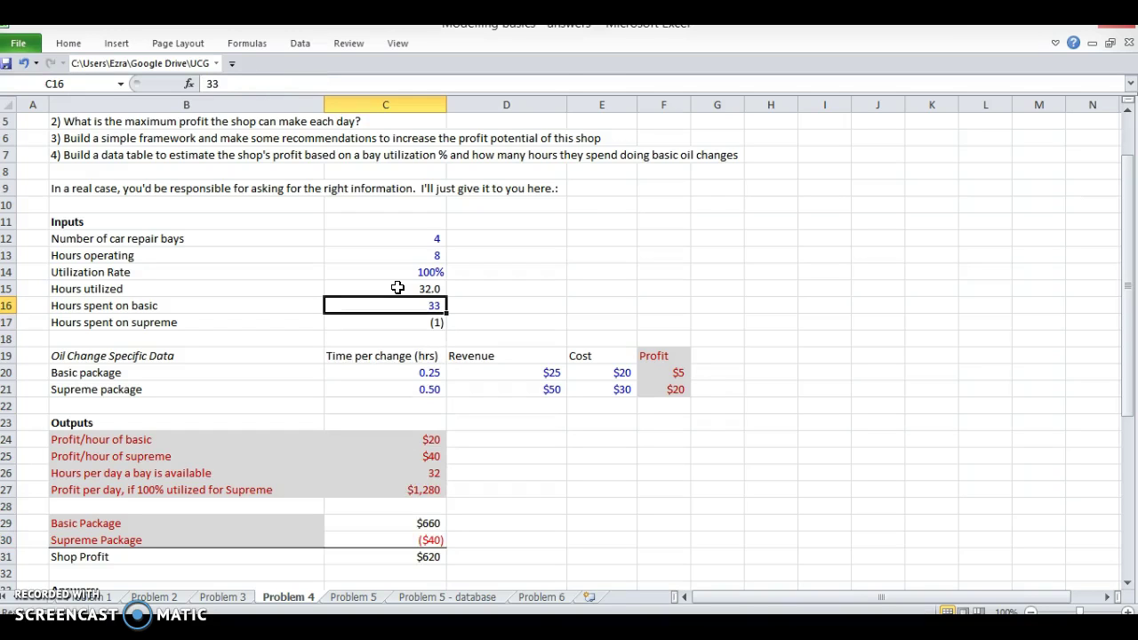
{"action": "left_click", "coordinate": [300, 42]}
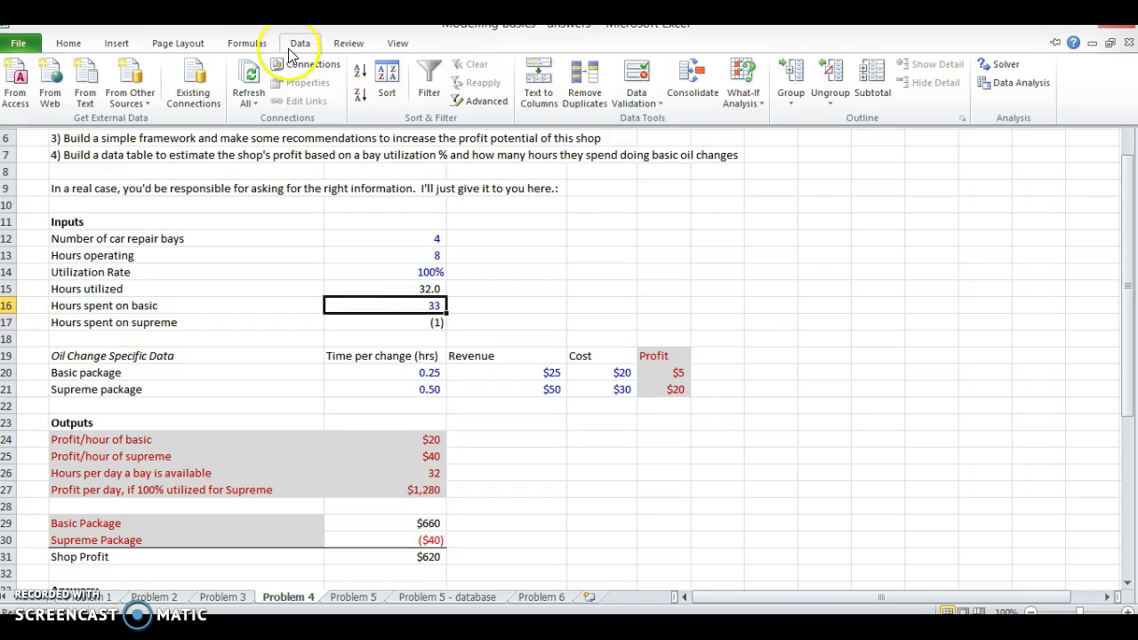
{"action": "left_click", "coordinate": [630, 99]}
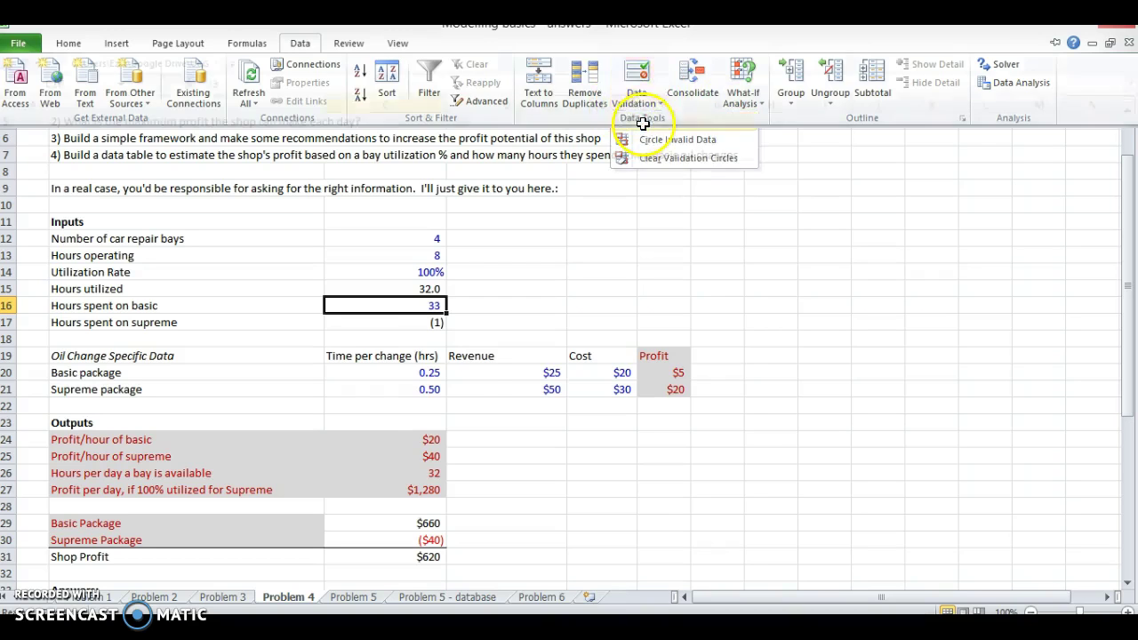
{"action": "left_click", "coordinate": [643, 123]}
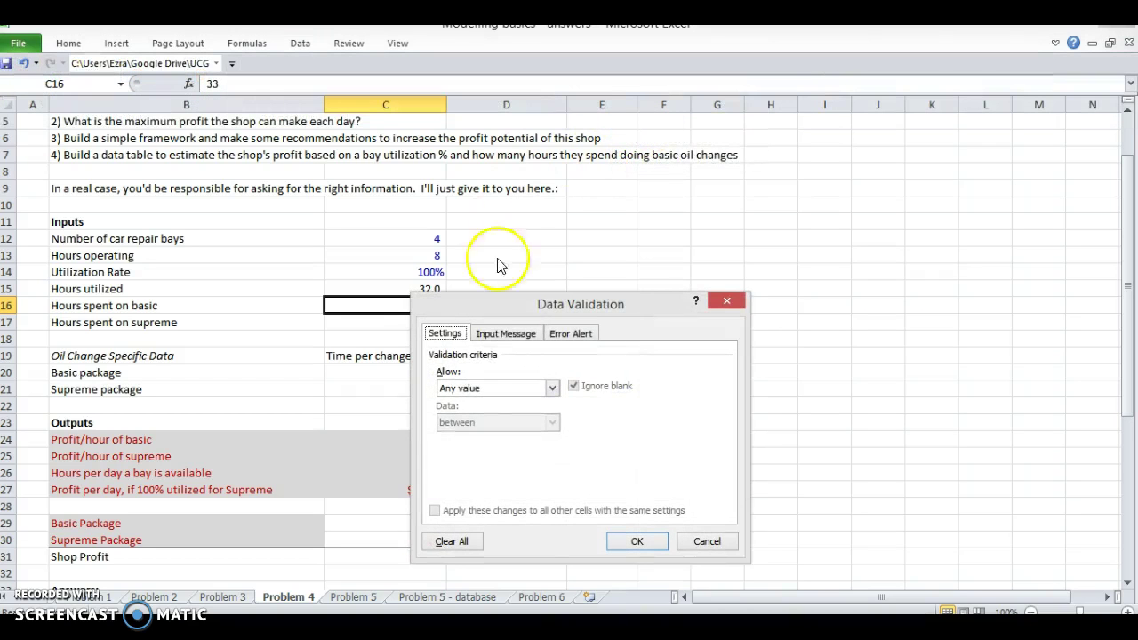
{"action": "left_click", "coordinate": [552, 388]}
{"action": "left_click", "coordinate": [531, 411]}
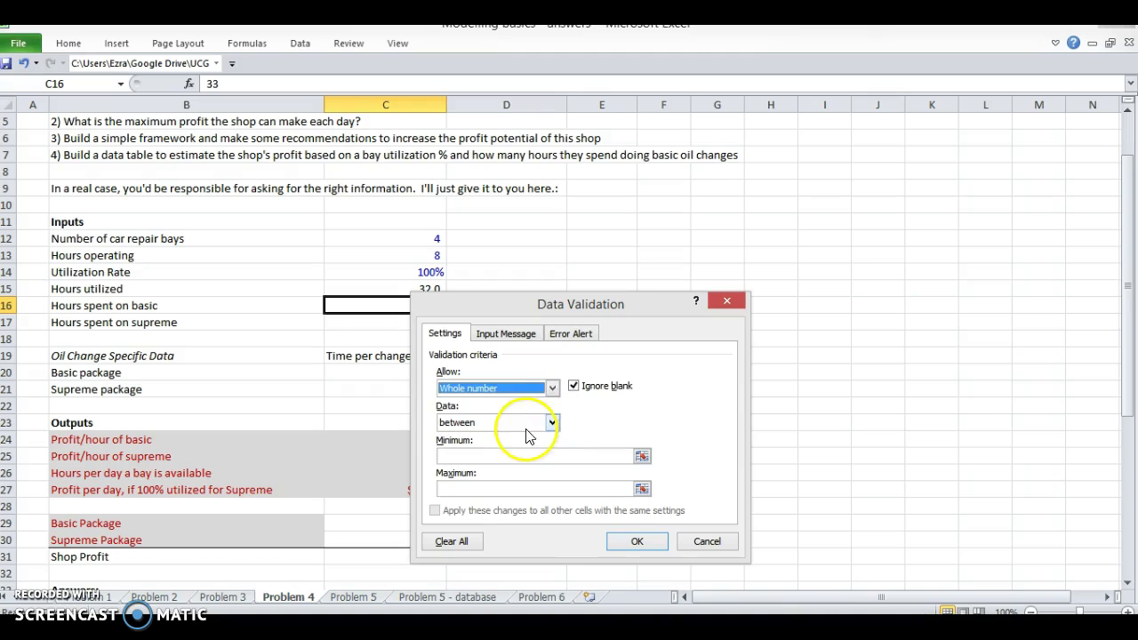
{"action": "left_click", "coordinate": [550, 423]}
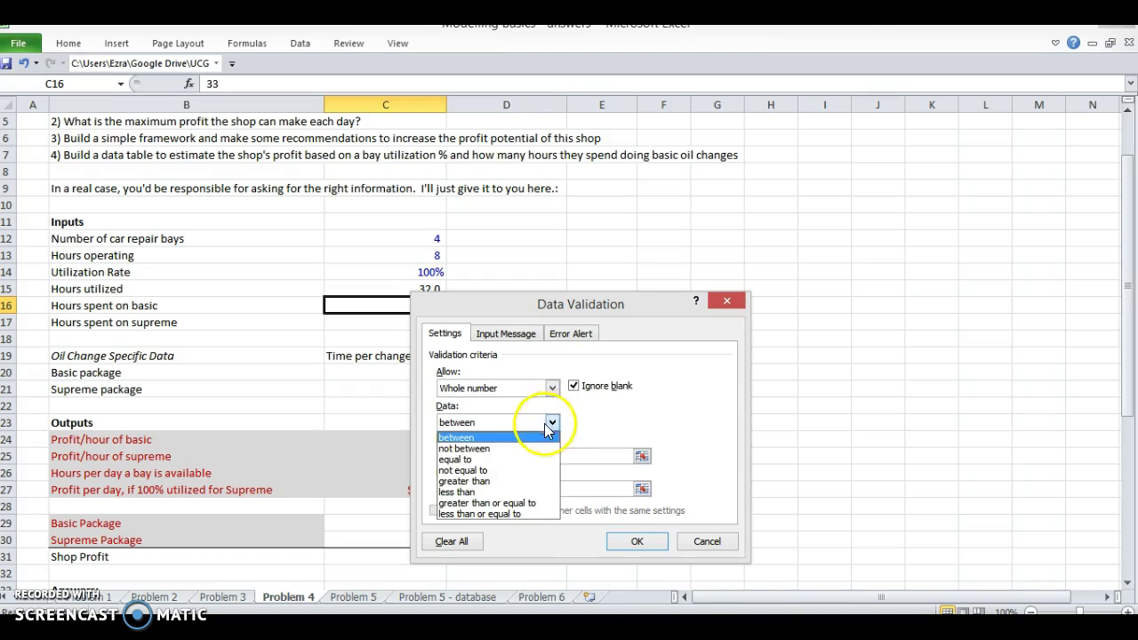
{"action": "left_click", "coordinate": [508, 513]}
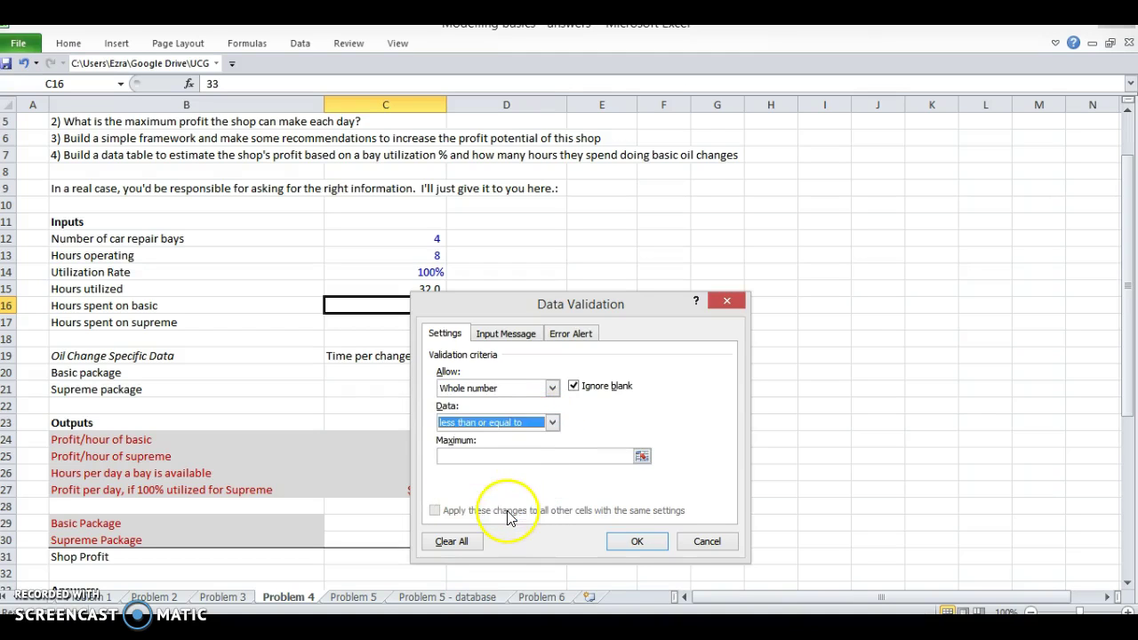
{"action": "left_click", "coordinate": [475, 456]}
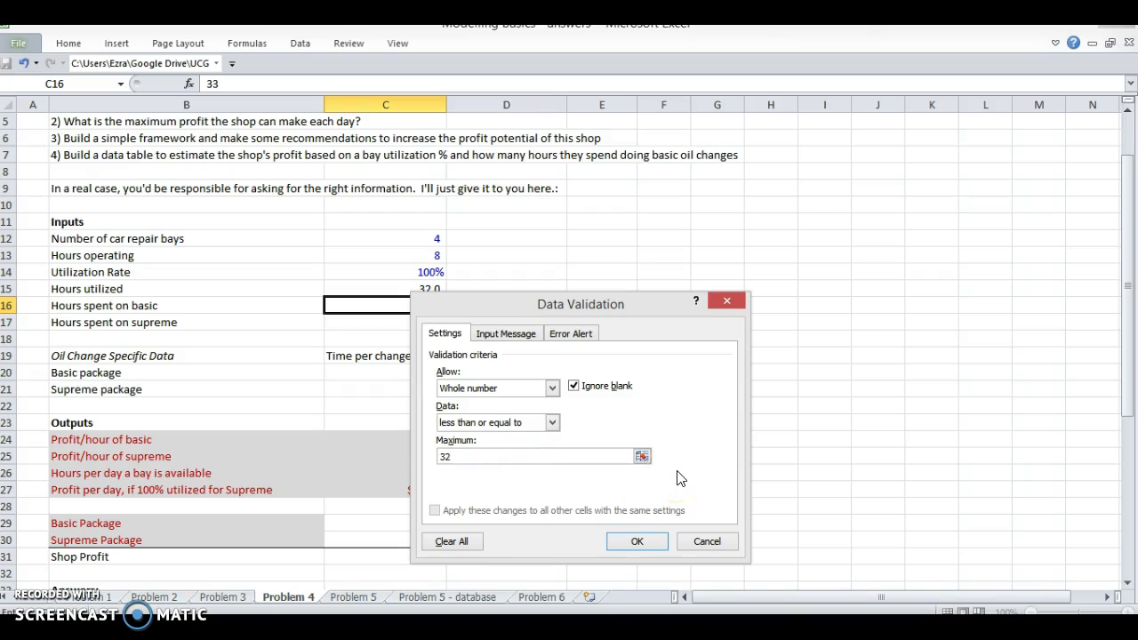
{"action": "left_click", "coordinate": [707, 541]}
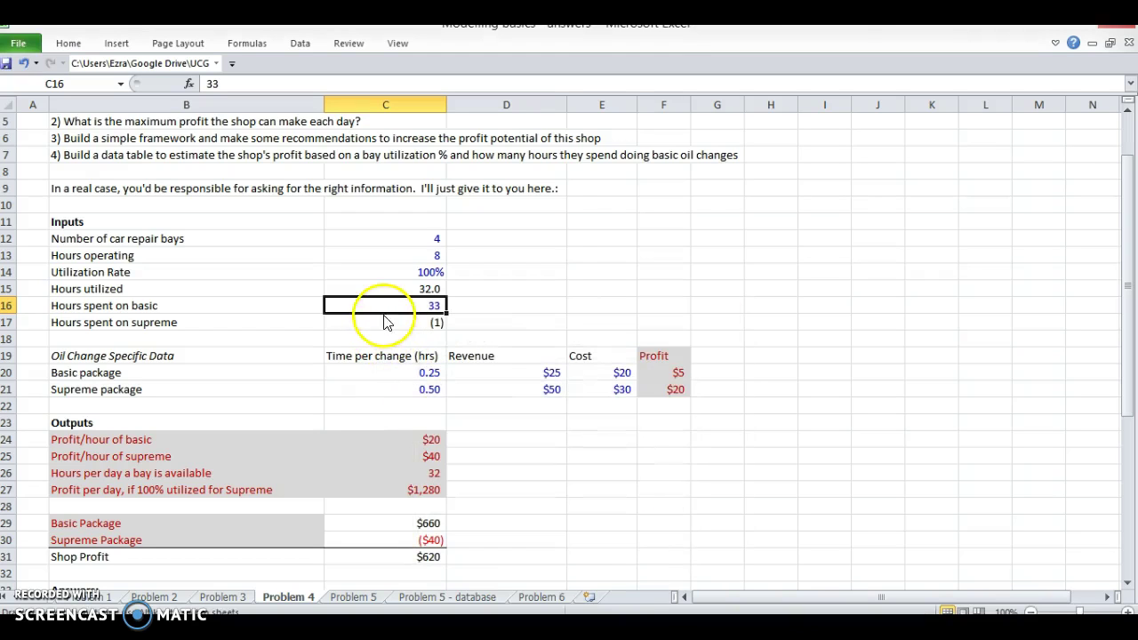
Change the Shop Profit formula in C31 to =IF(C16>C15,"Not Possible",SUM(C29:C30))
{"action": "left_click", "coordinate": [421, 324]}
{"action": "key", "text": "Down"}
{"action": "key", "text": "Down"}
{"action": "key", "text": "Down"}
{"action": "key", "text": "Down"}
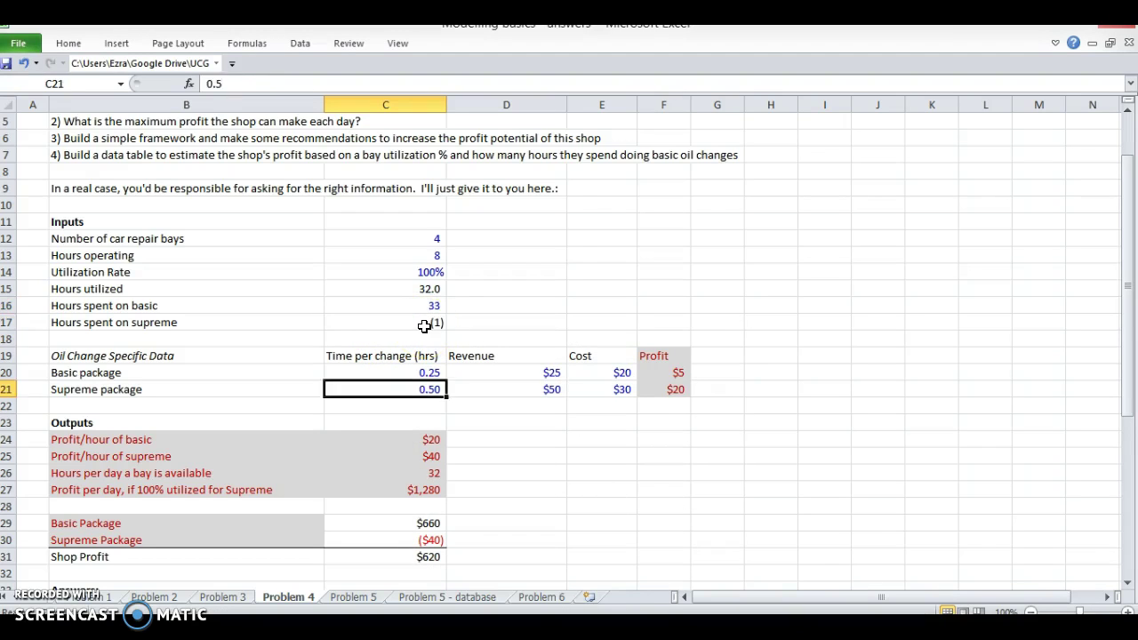
{"action": "key", "text": "Down"}
{"action": "key", "text": "Down"}
{"action": "key", "text": "Down"}
{"action": "key", "text": "Down"}
{"action": "key", "text": "Down"}
{"action": "key", "text": "Down"}
{"action": "key", "text": "Down"}
{"action": "key", "text": "Down"}
{"action": "key", "text": "Down"}
{"action": "key", "text": "Down"}
{"action": "key", "text": "Down"}
{"action": "key", "text": "Down"}
{"action": "key", "text": "Up"}
{"action": "key", "text": "Up"}
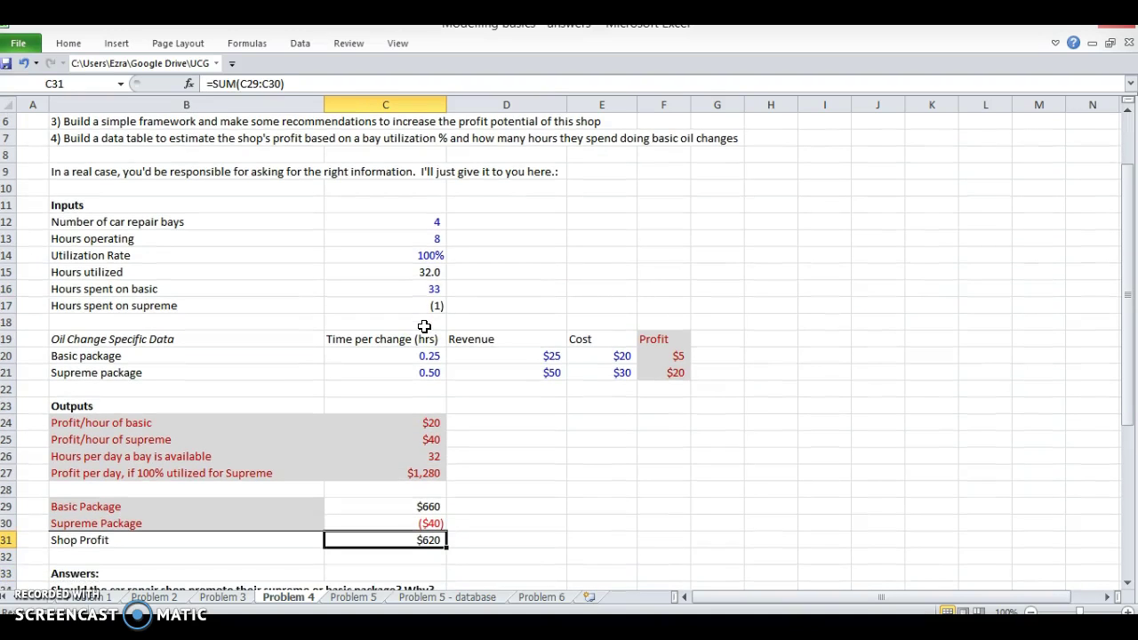
{"action": "key", "text": "F2"}
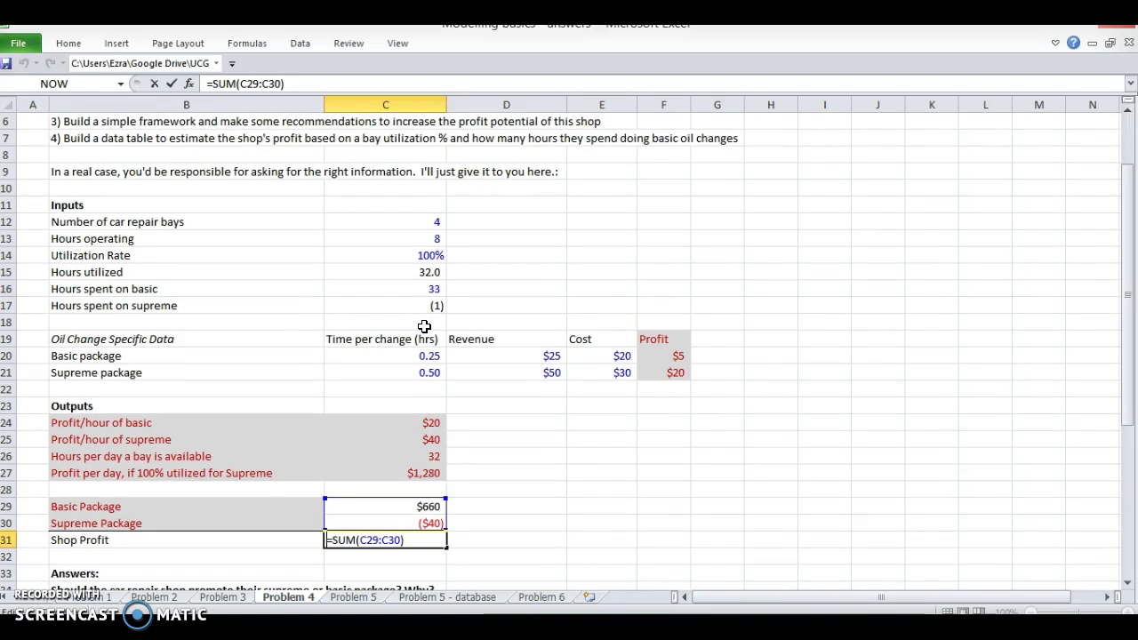
{"action": "type", "text": "IF("}
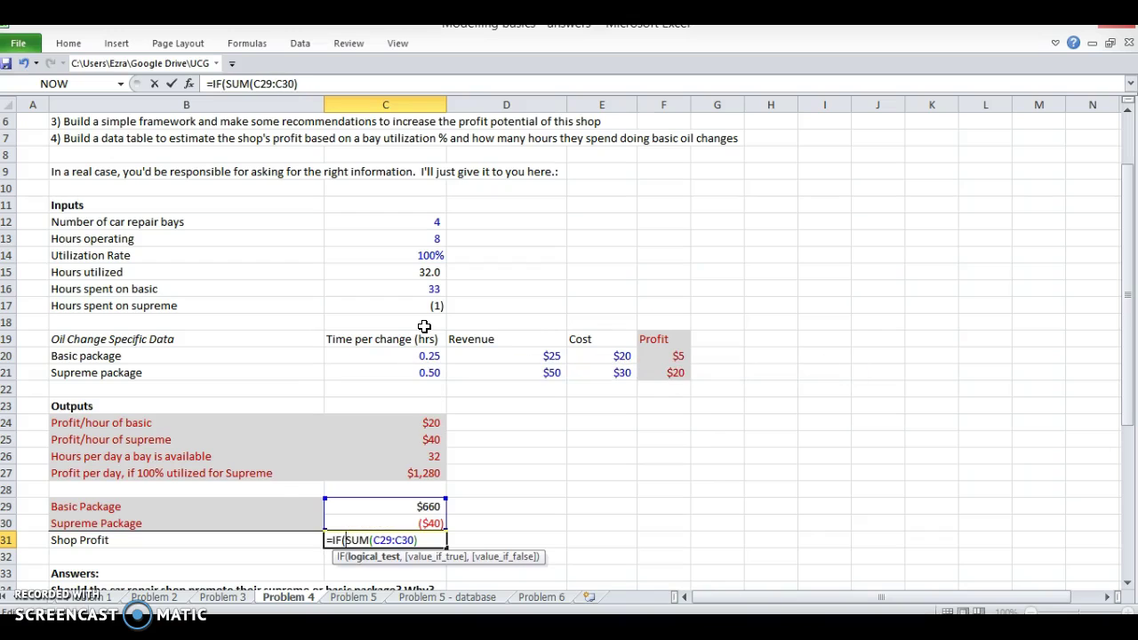
{"action": "left_click", "coordinate": [382, 290]}
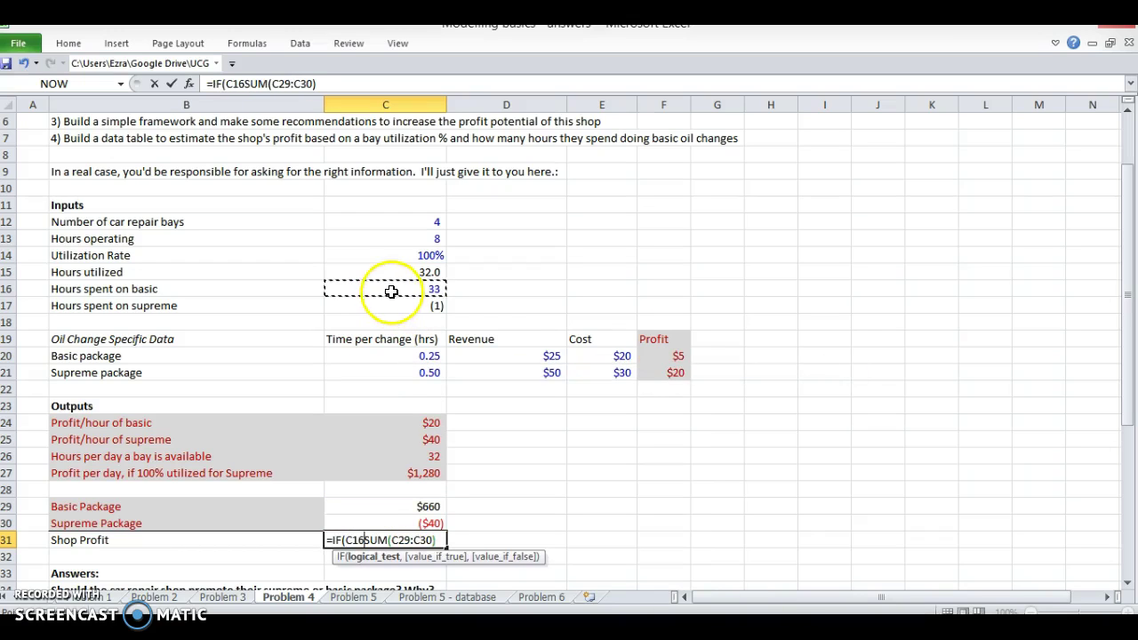
{"action": "type", "text": ">"}
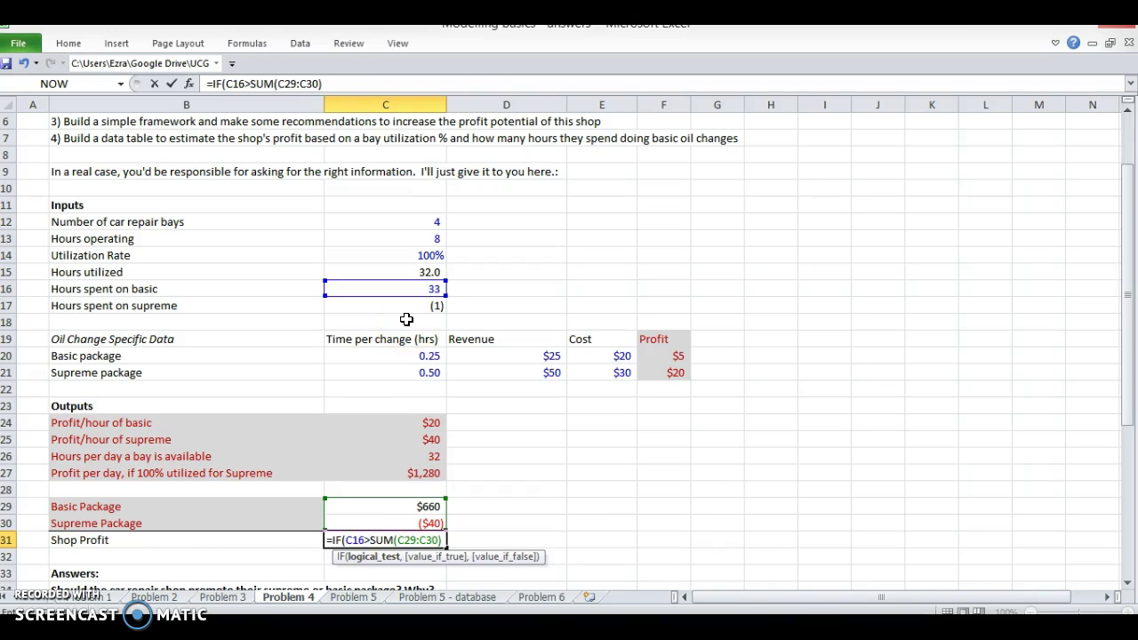
{"action": "type", "text": "32,"}
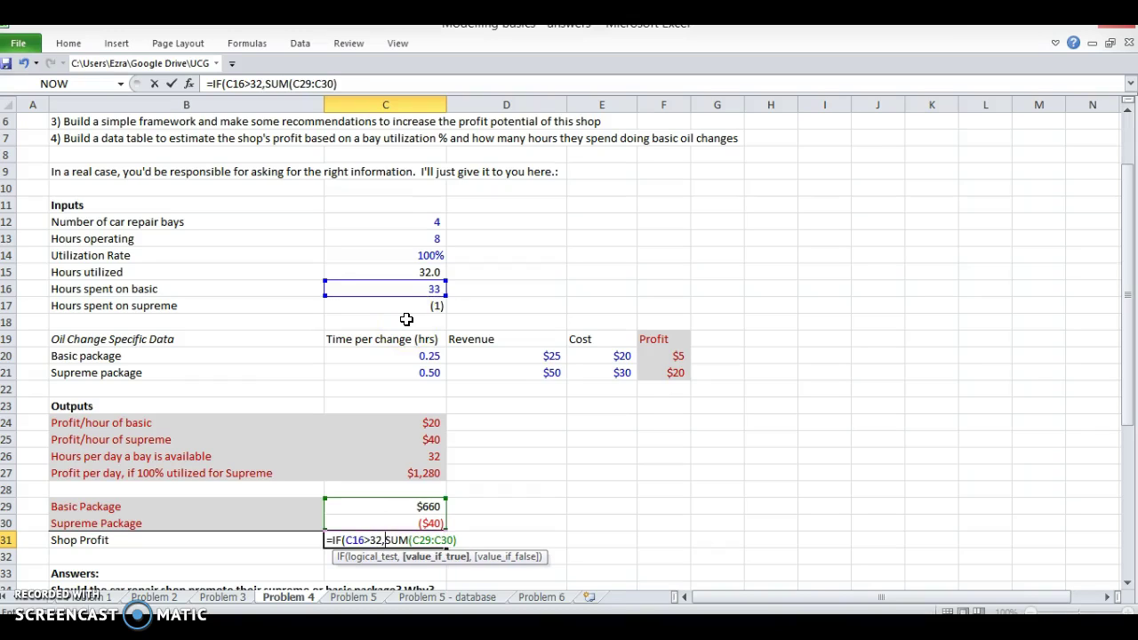
{"action": "type", "text": "\""}
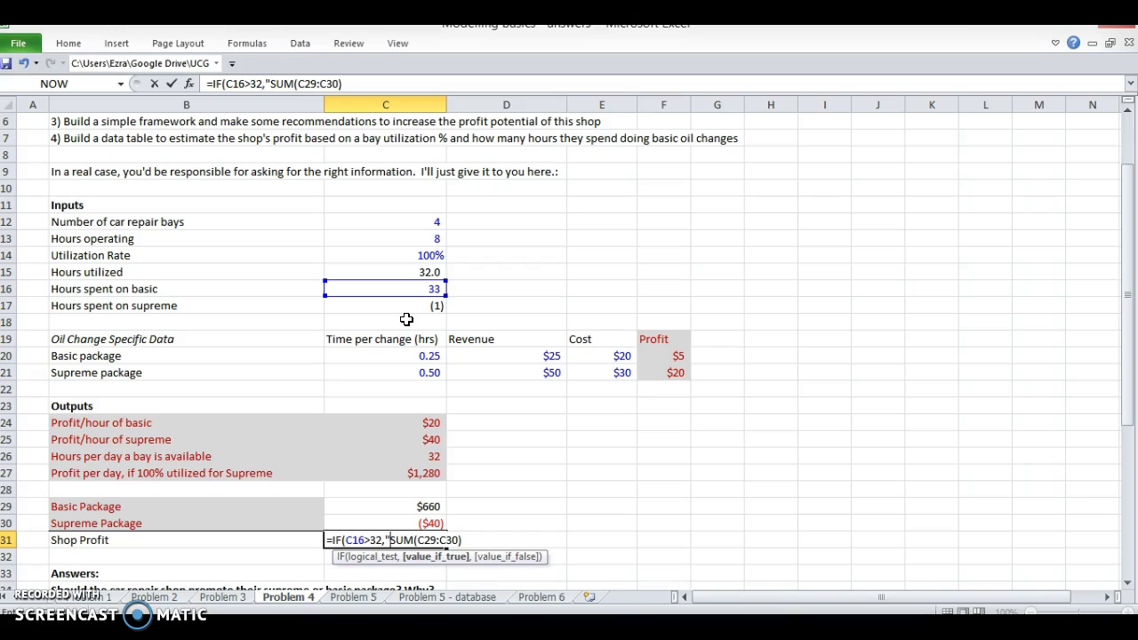
{"action": "key", "text": "BackSpace"}
{"action": "key", "text": "BackSpace"}
{"action": "key", "text": "BackSpace"}
{"action": "key", "text": "BackSpace"}
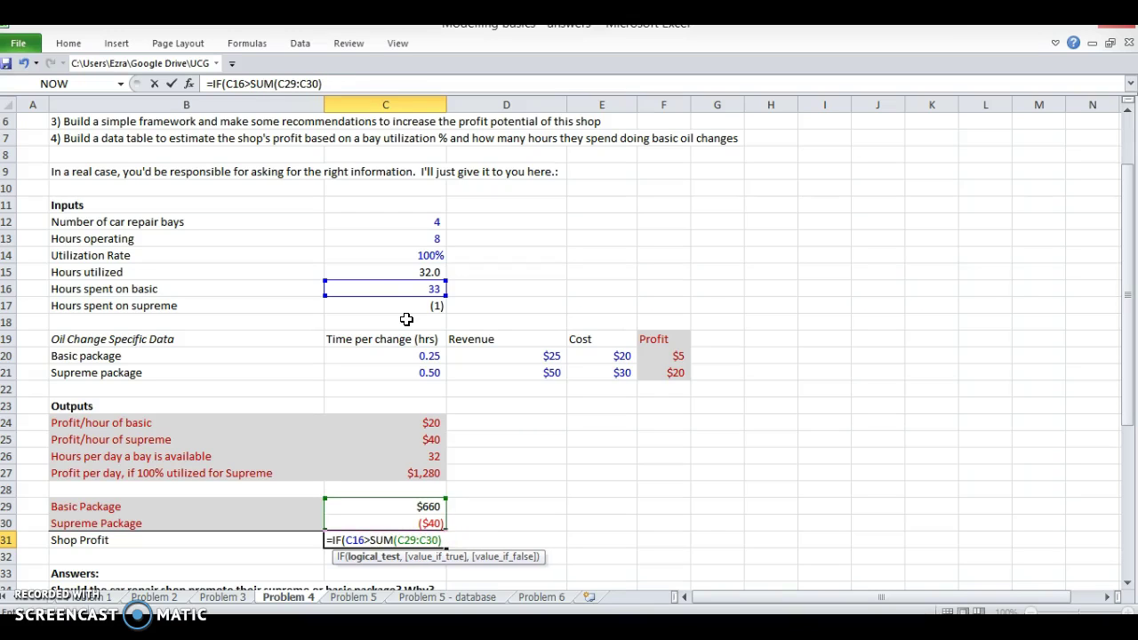
{"action": "left_click", "coordinate": [391, 272]}
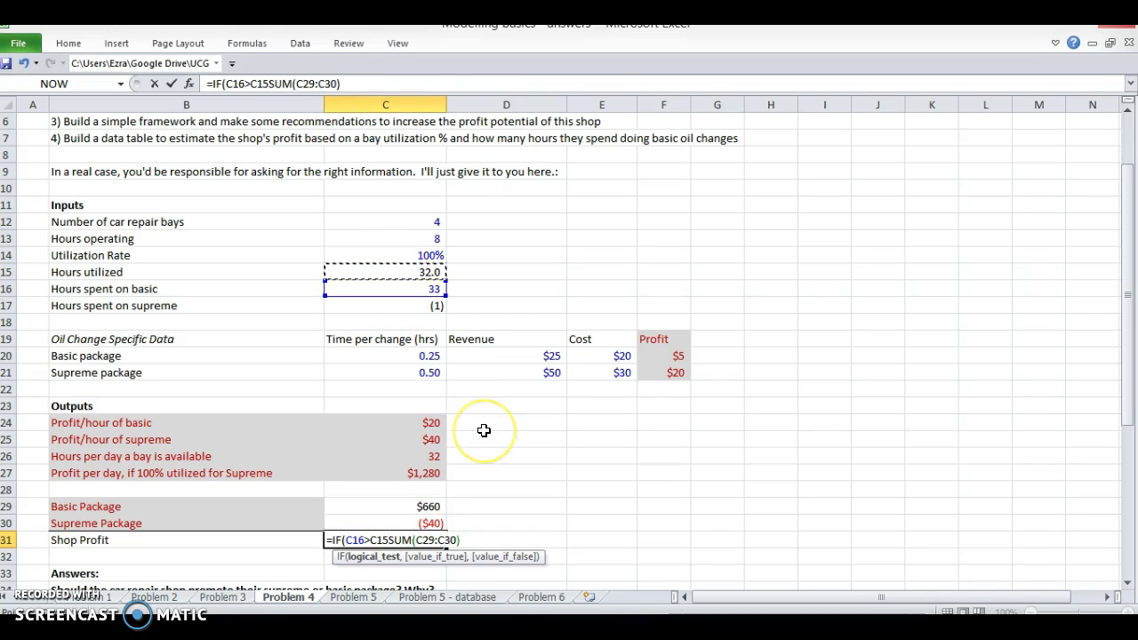
{"action": "type", "text": ","}
{"action": "type", "text": "\"Not Pos"}
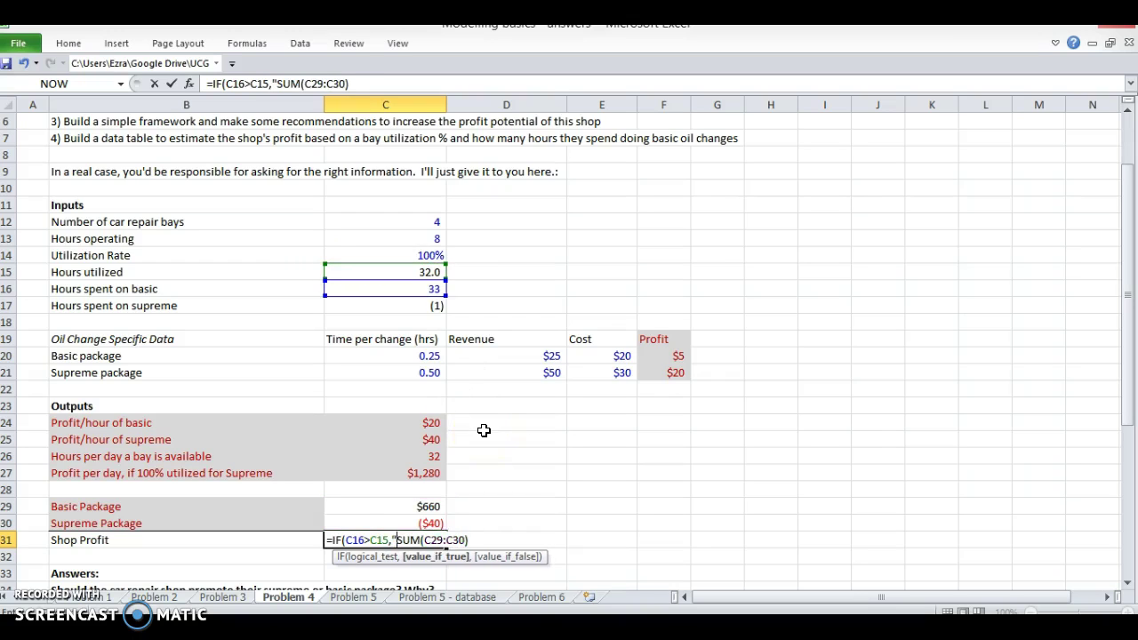
{"action": "type", "text": "sible"}
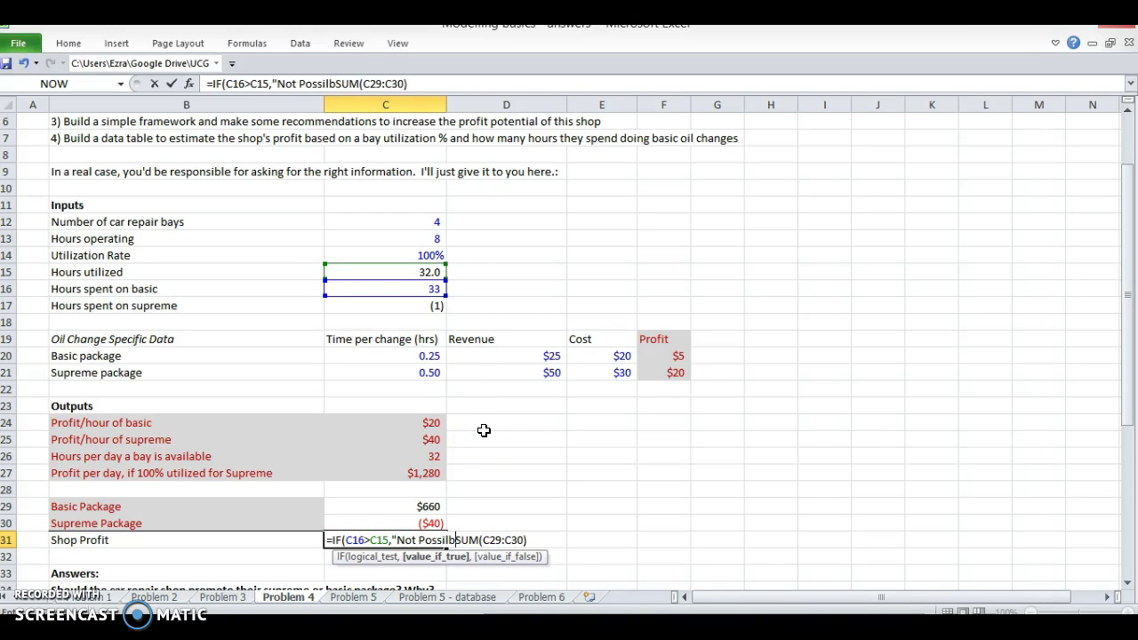
{"action": "type", "text": "\","}
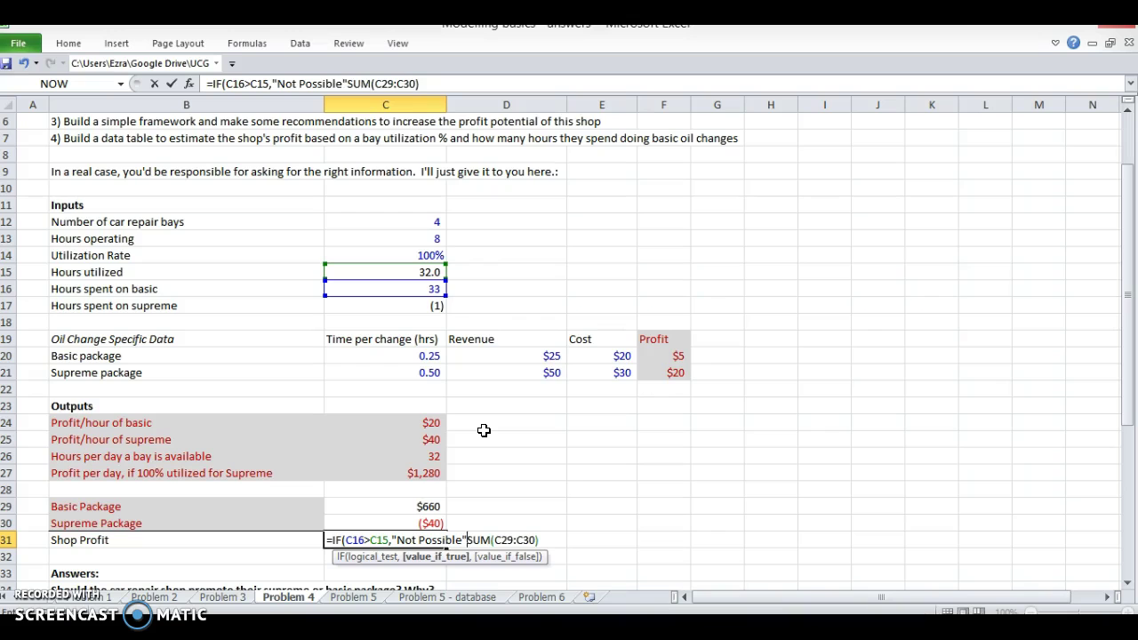
{"action": "key", "text": "Return"}
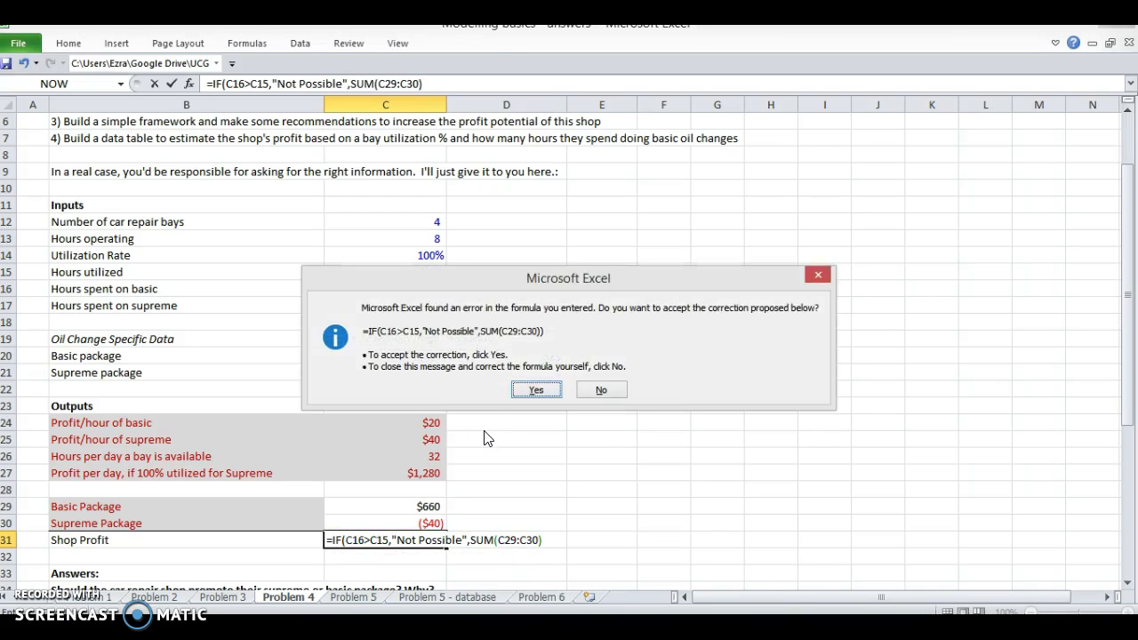
{"action": "key", "text": "Return"}
Set the Utilization Rate in C14 to 80%
{"action": "key", "text": "Up"}
{"action": "key", "text": "Up"}
{"action": "key", "text": "Up"}
{"action": "key", "text": "Up"}
{"action": "key", "text": "Up"}
{"action": "key", "text": "Up"}
{"action": "key", "text": "Up"}
{"action": "key", "text": "Up"}
{"action": "key", "text": "Up"}
{"action": "key", "text": "Up"}
{"action": "key", "text": "Up"}
{"action": "key", "text": "Up"}
{"action": "key", "text": "Up"}
{"action": "key", "text": "Up"}
{"action": "key", "text": "Up"}
{"action": "key", "text": "Up"}
{"action": "key", "text": "Up"}
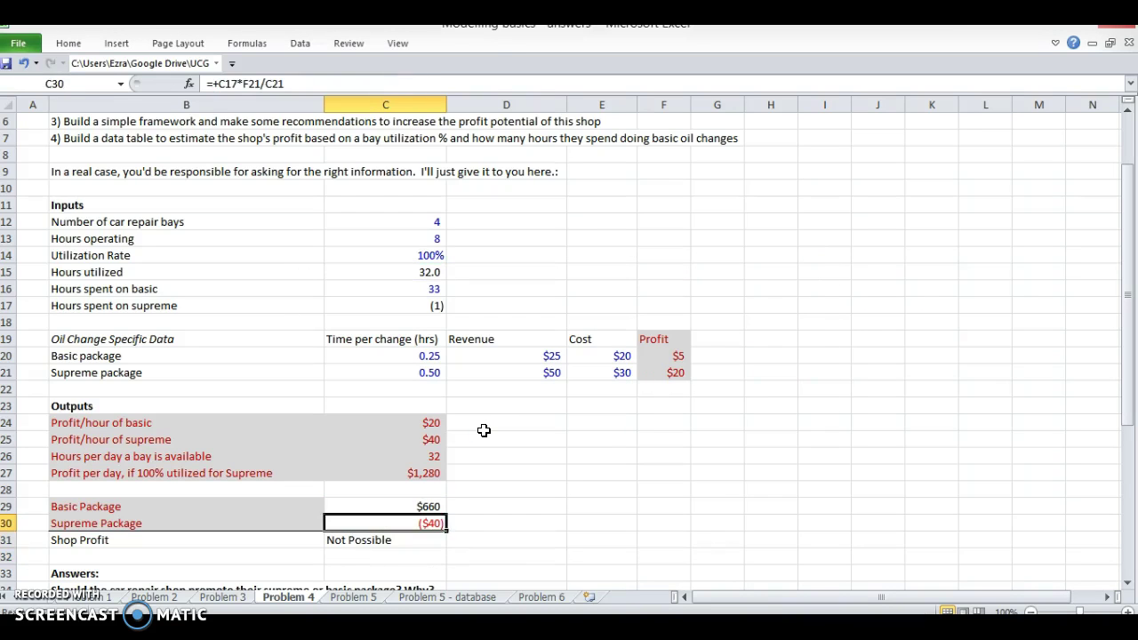
{"action": "key", "text": "Up"}
{"action": "type", "text": "80"}
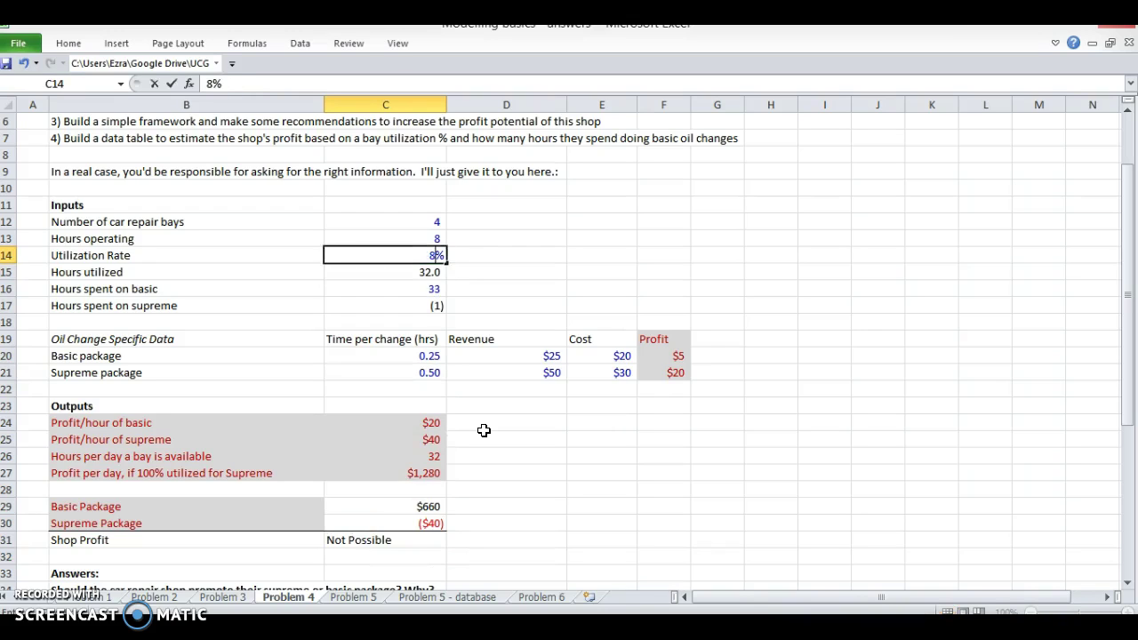
{"action": "key", "text": "Return"}
Try 32 and 31 as the Hours spent on basic in C16
{"action": "key", "text": "Down"}
{"action": "type", "text": "32"}
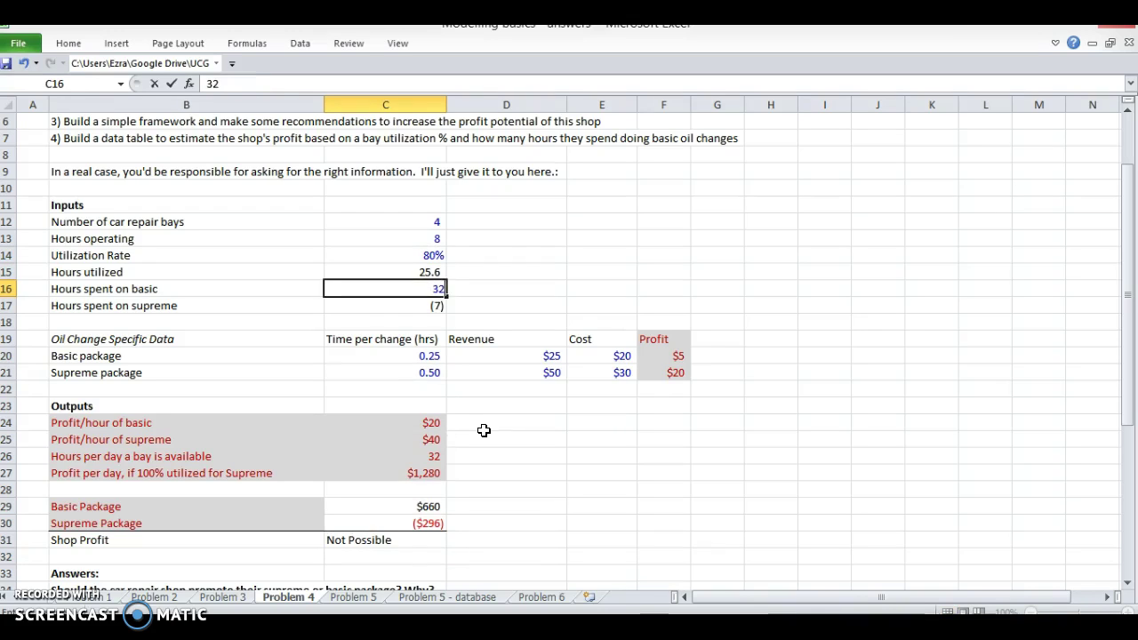
{"action": "key", "text": "Return"}
{"action": "key", "text": "Up"}
{"action": "type", "text": "31"}
{"action": "key", "text": "Return"}
{"action": "key", "text": "Up"}
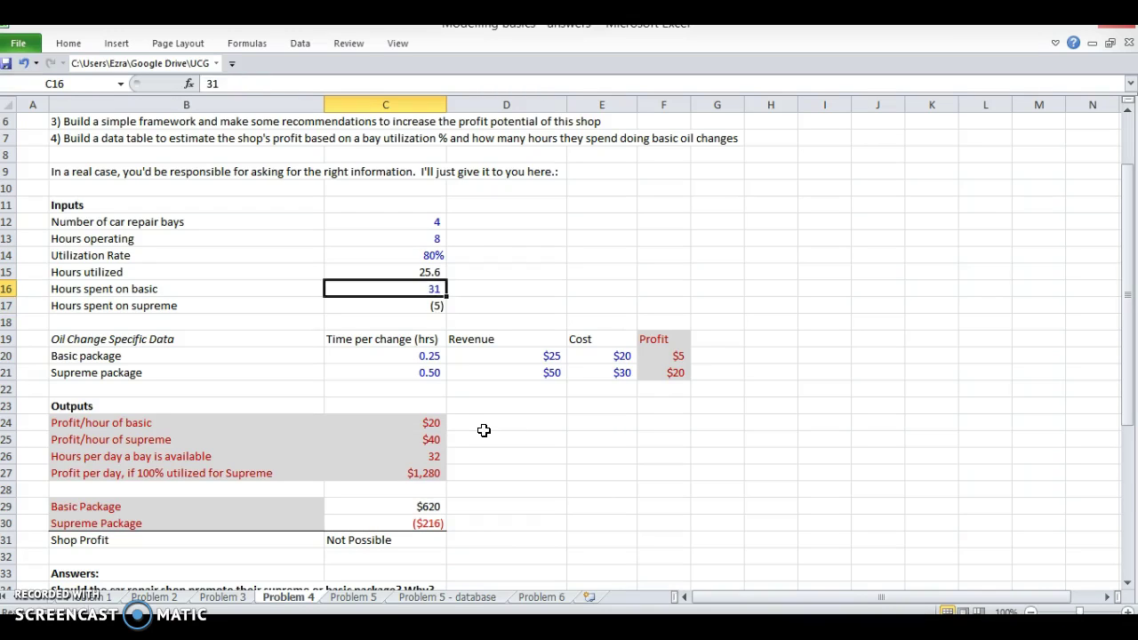
Set Hours spent on basic in C16 to 20
{"action": "type", "text": "20"}
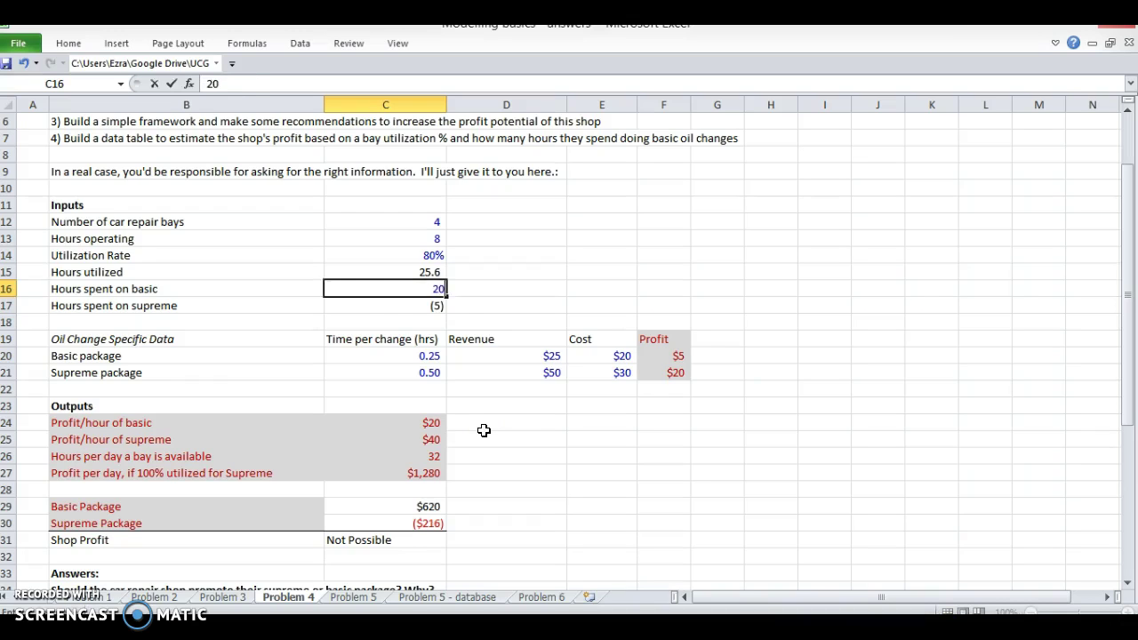
{"action": "key", "text": "Return"}
{"action": "key", "text": "Up"}
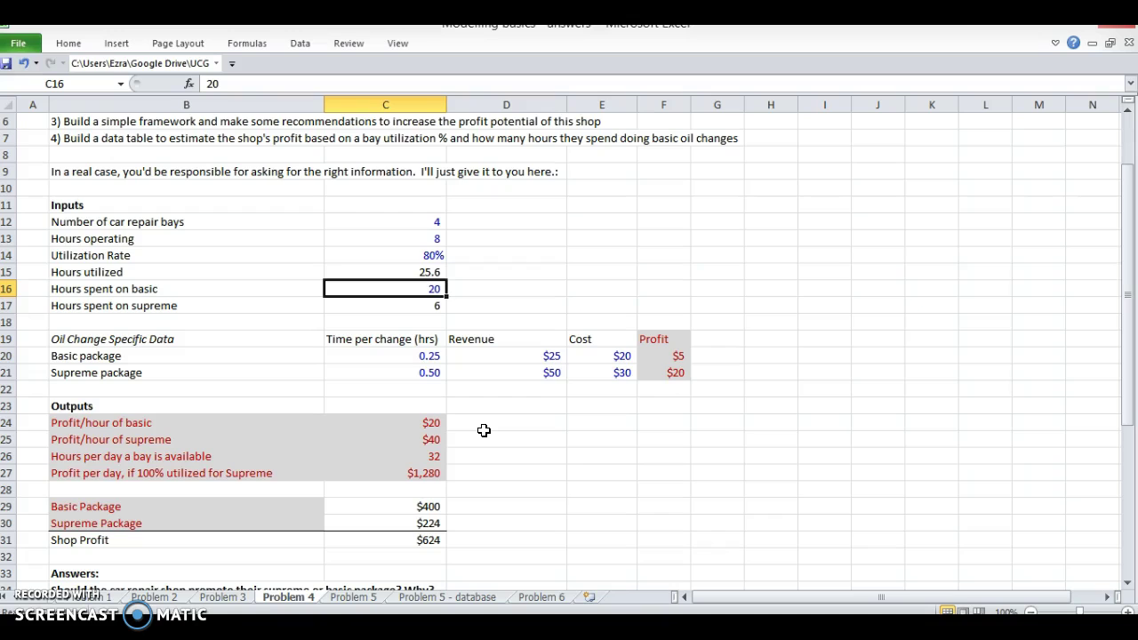
Add data validation to Hours spent on basic in C16, allowing only whole numbers less than =C15
{"action": "key", "text": "Up"}
{"action": "key", "text": "Up"}
{"action": "key", "text": "Down"}
{"action": "key", "text": "Down"}
{"action": "left_click", "coordinate": [298, 47]}
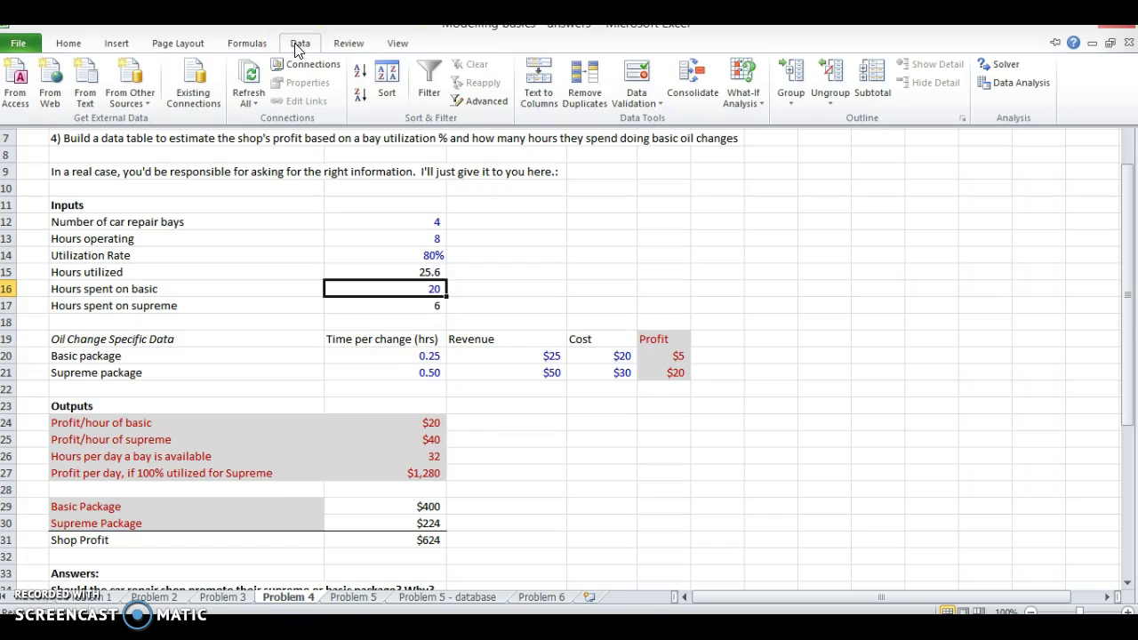
{"action": "left_click", "coordinate": [653, 105]}
{"action": "left_click", "coordinate": [673, 119]}
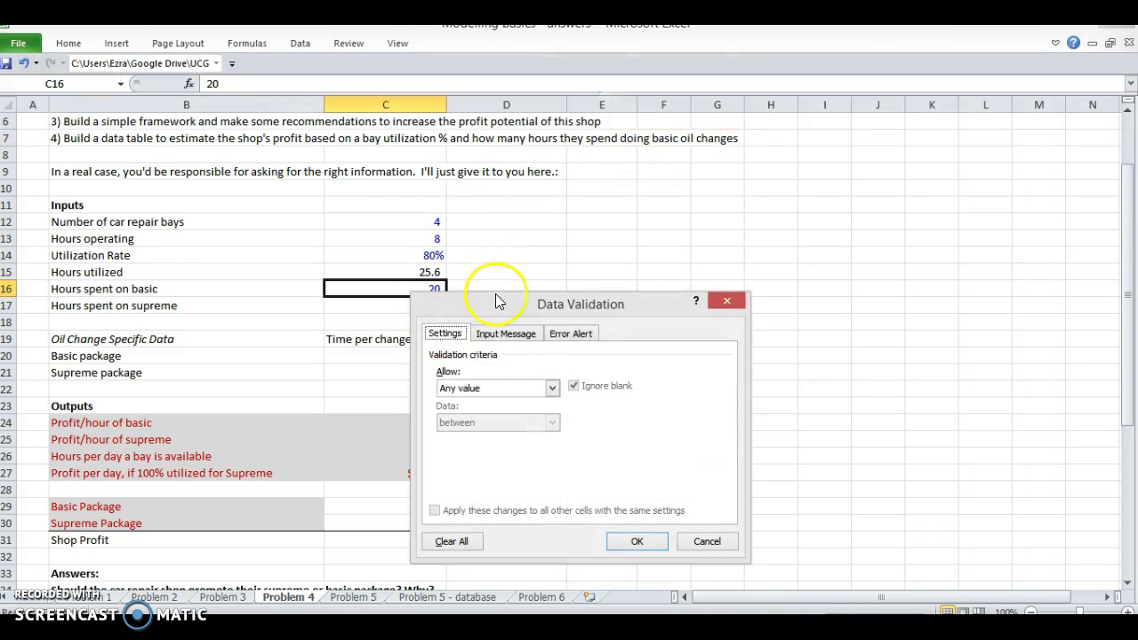
{"action": "left_click_drag", "start_coordinate": [498, 303], "coordinate": [653, 189]}
{"action": "left_click", "coordinate": [648, 274]}
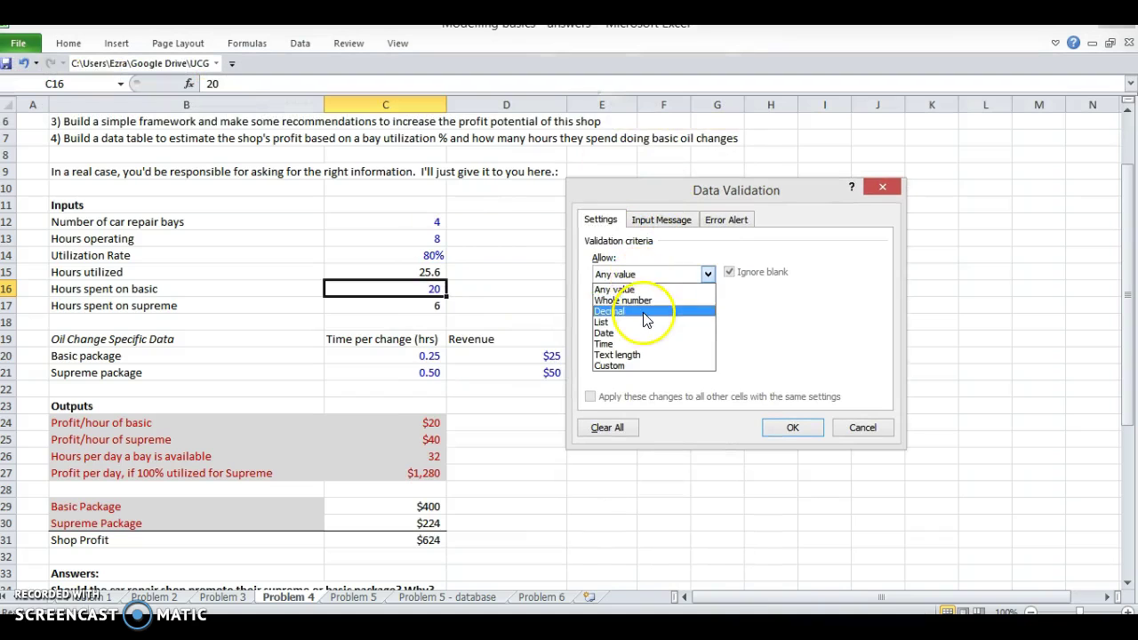
{"action": "left_click", "coordinate": [633, 301]}
{"action": "left_click", "coordinate": [633, 309]}
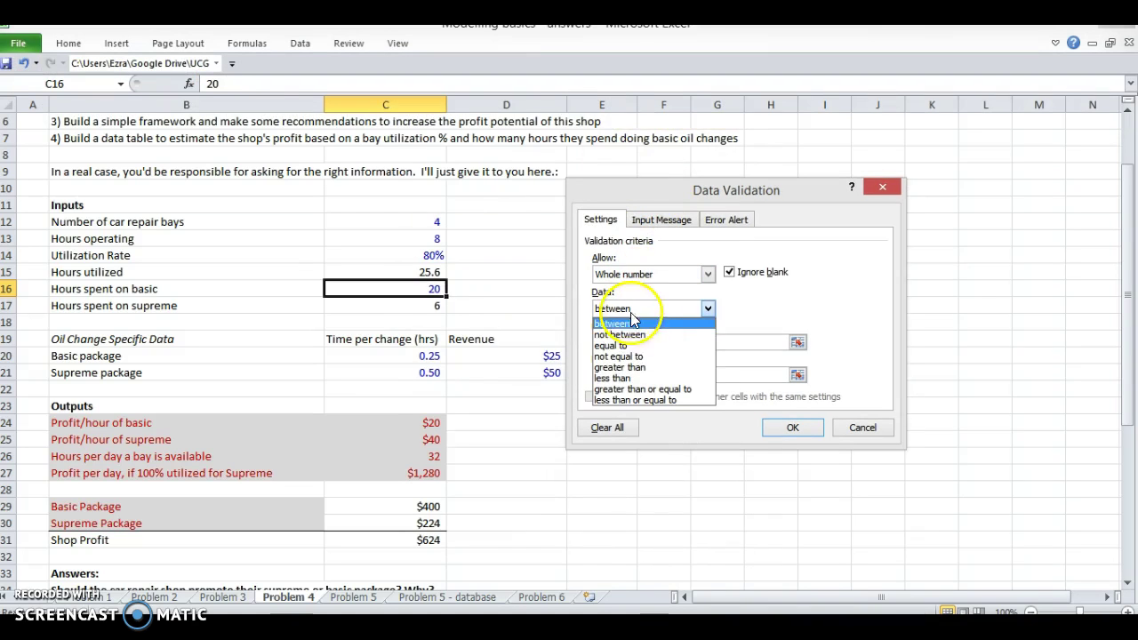
{"action": "left_click", "coordinate": [631, 378]}
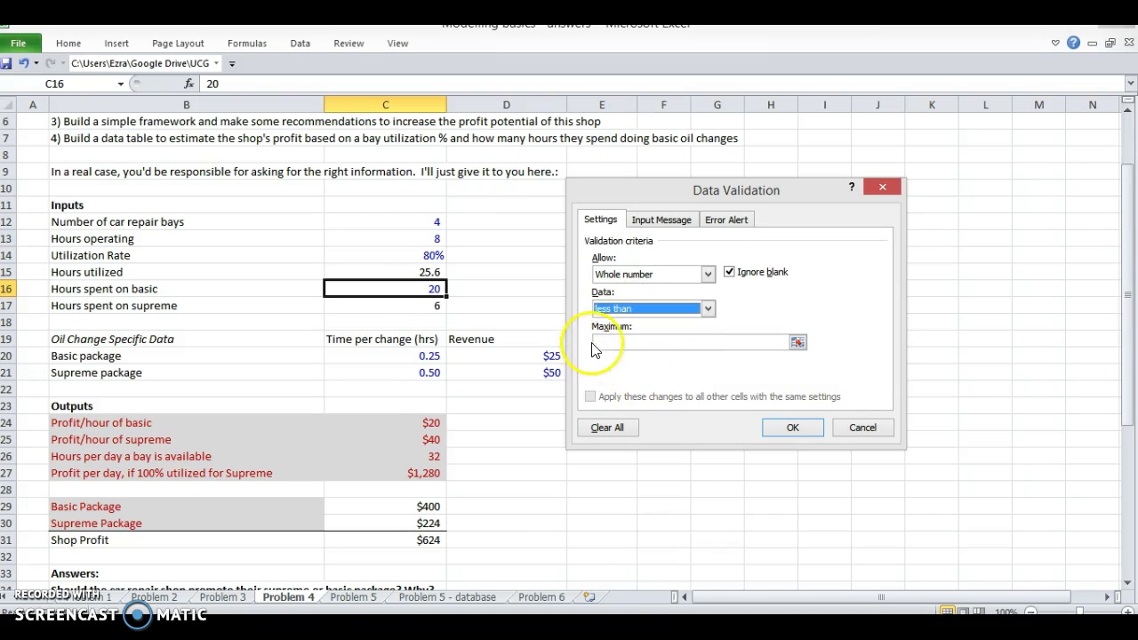
{"action": "left_click", "coordinate": [593, 344]}
{"action": "left_click", "coordinate": [406, 272]}
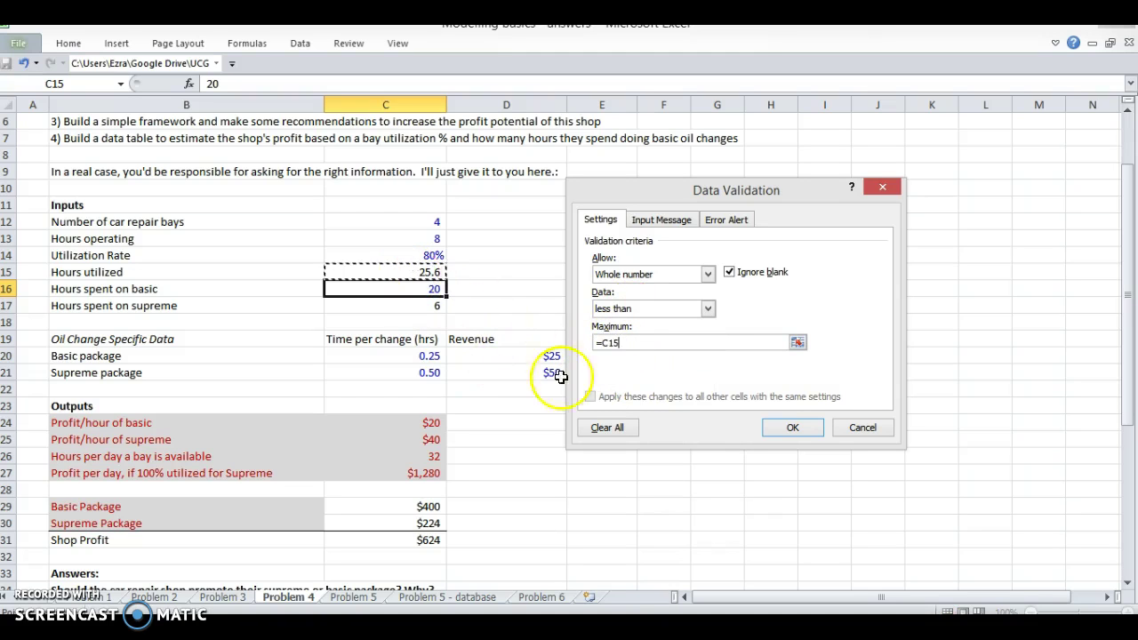
{"action": "left_click", "coordinate": [792, 426]}
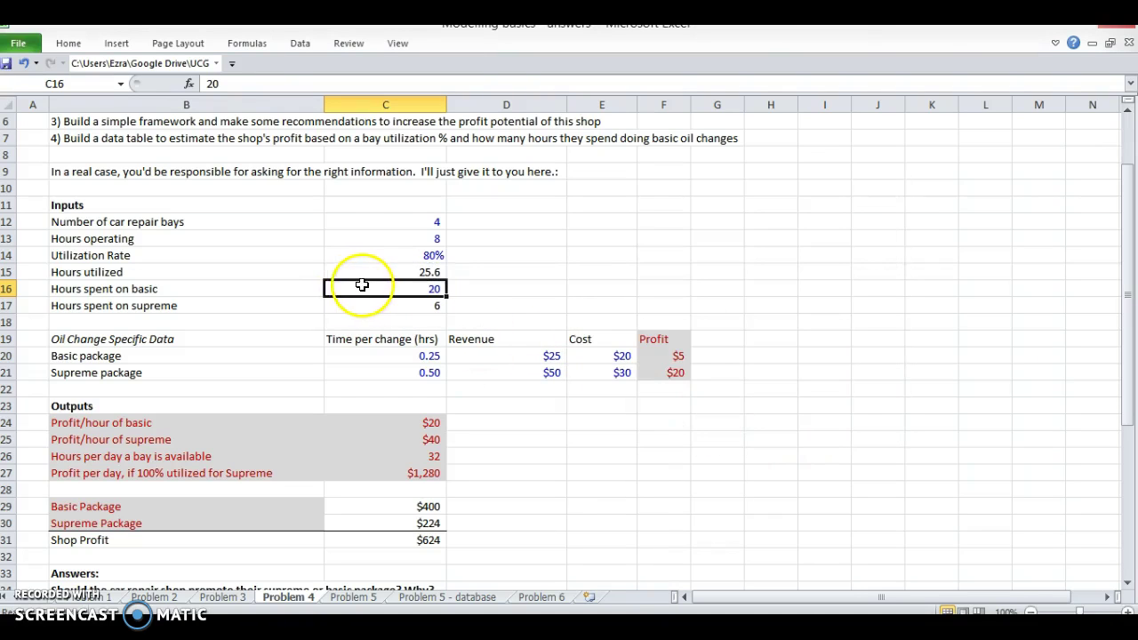
Test the C16 validation by entering 26, cancel that entry, and set Hours spent on basic to 25
{"action": "type", "text": "26"}
{"action": "key", "text": "Return"}
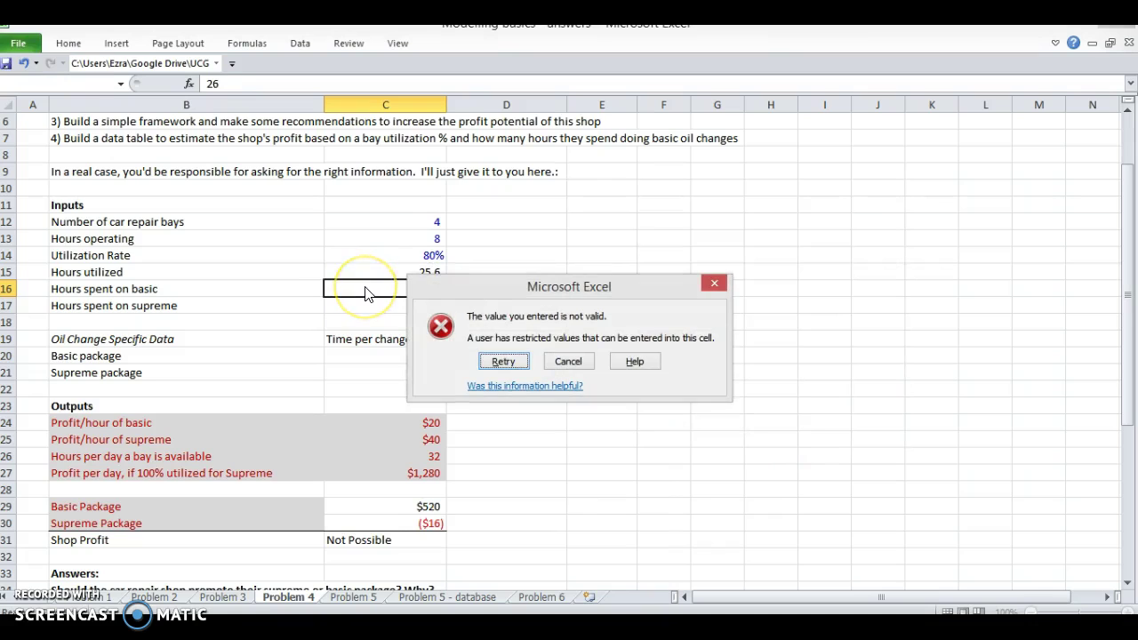
{"action": "key", "text": "Escape"}
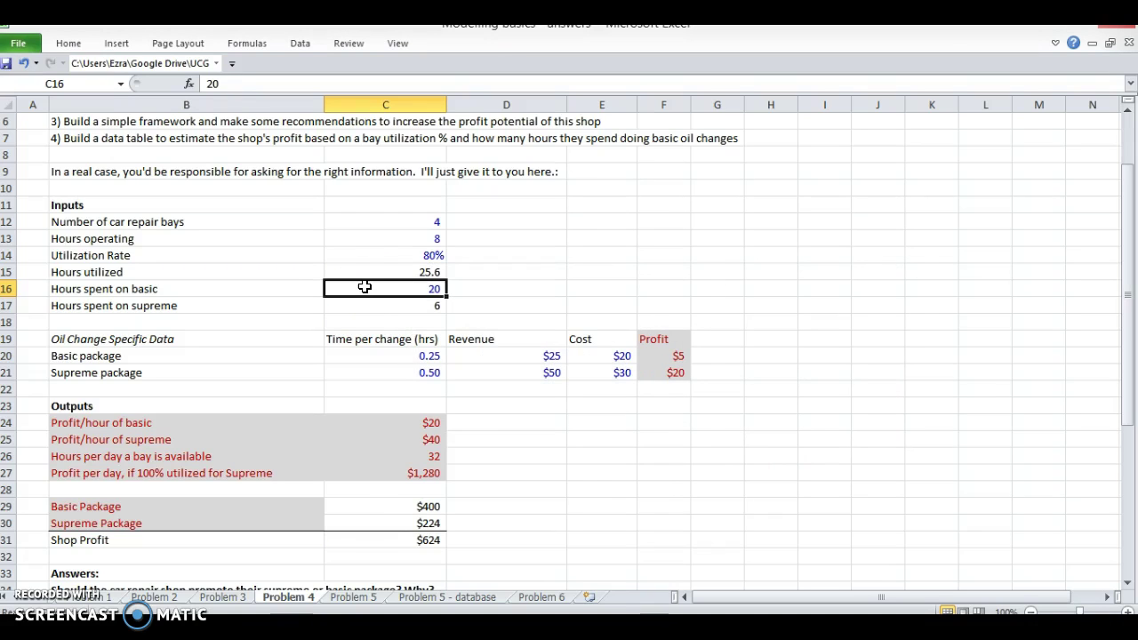
{"action": "type", "text": "25"}
{"action": "key", "text": "Return"}
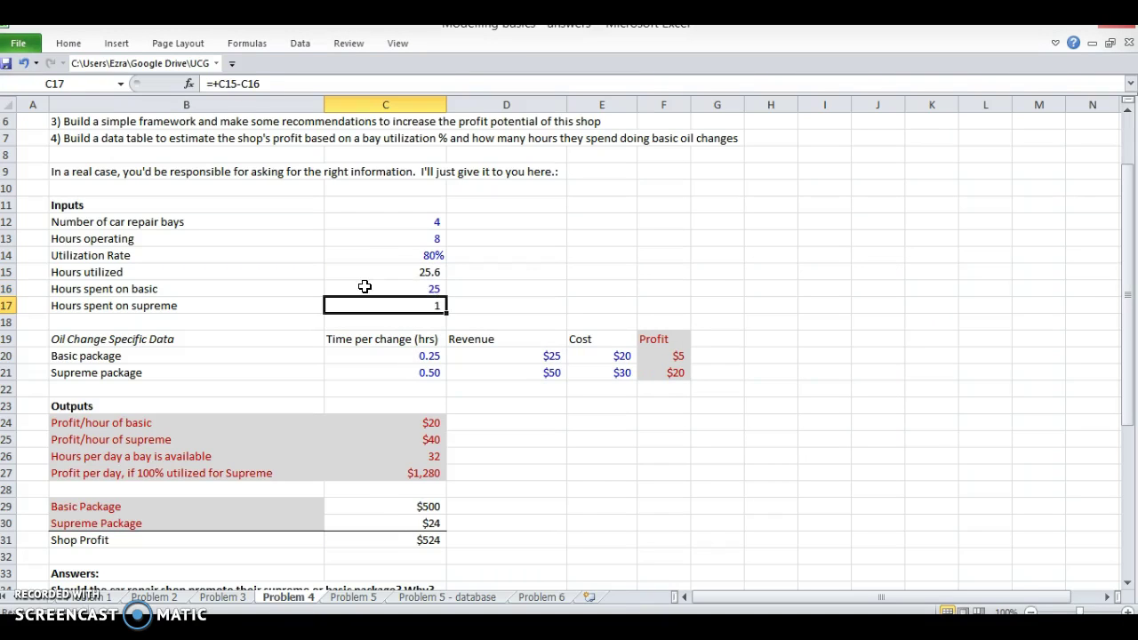
Try 15 as the Hours operating in C13 and 44 as the Hours spent on basic in C16
{"action": "left_click", "coordinate": [365, 286]}
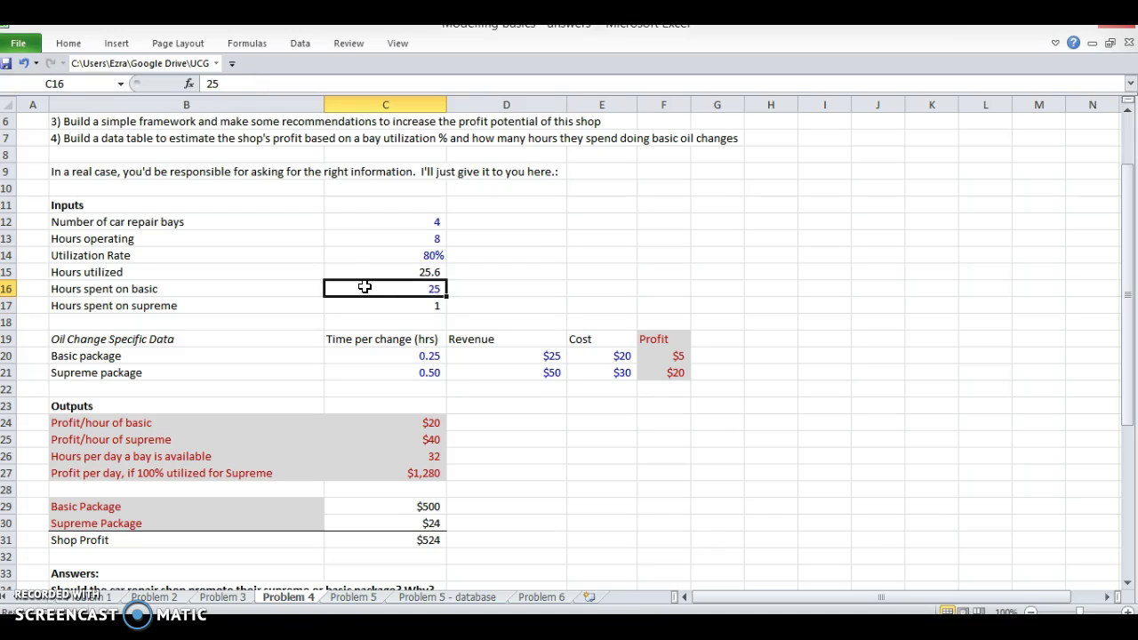
{"action": "key", "text": "Up"}
{"action": "key", "text": "Up"}
{"action": "key", "text": "Up"}
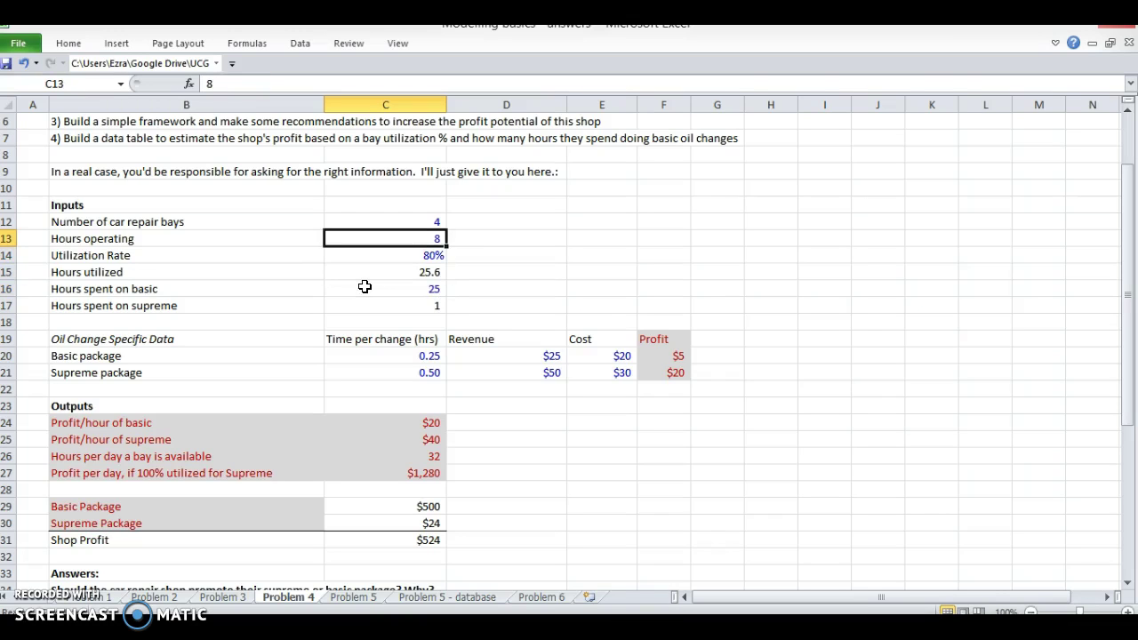
{"action": "type", "text": "15"}
{"action": "key", "text": "Return"}
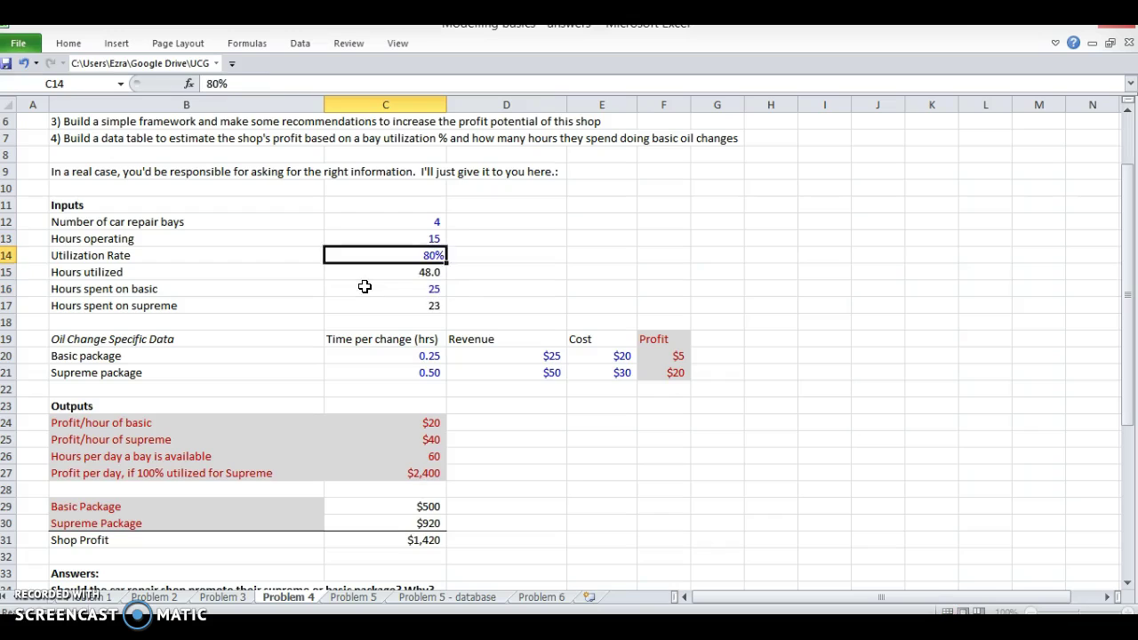
{"action": "left_click", "coordinate": [365, 286]}
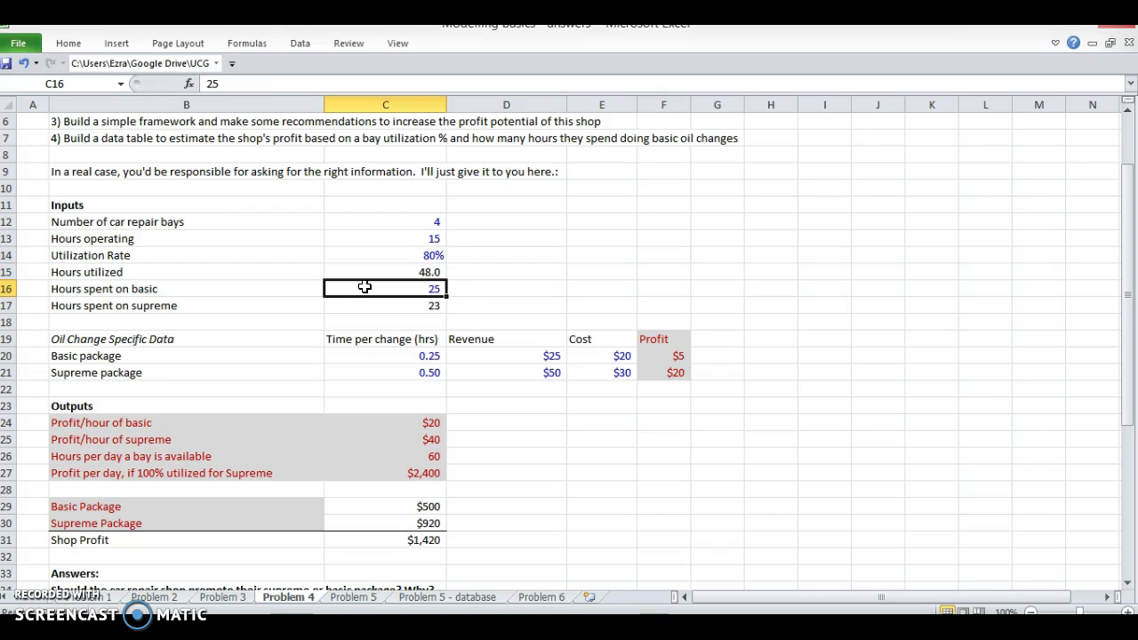
{"action": "type", "text": "44"}
{"action": "key", "text": "Return"}
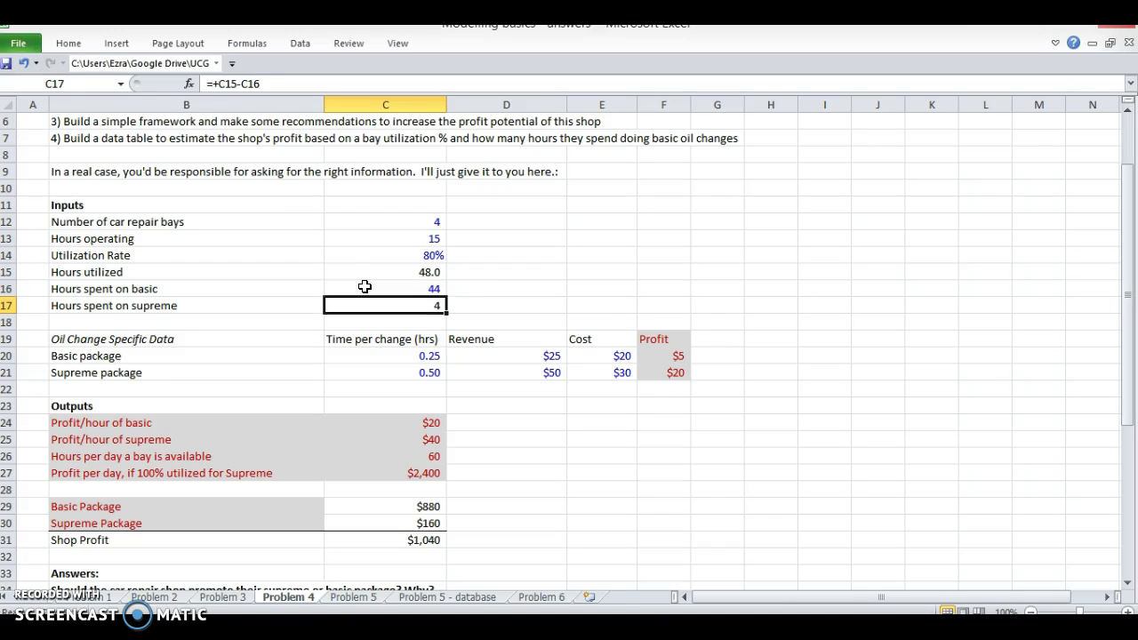
Undo the last changes to Hours spent on basic and Hours operating
{"action": "key", "text": "ctrl+z"}
{"action": "key", "text": "ctrl+z"}
{"action": "key", "text": "Down"}
{"action": "key", "text": "Down"}
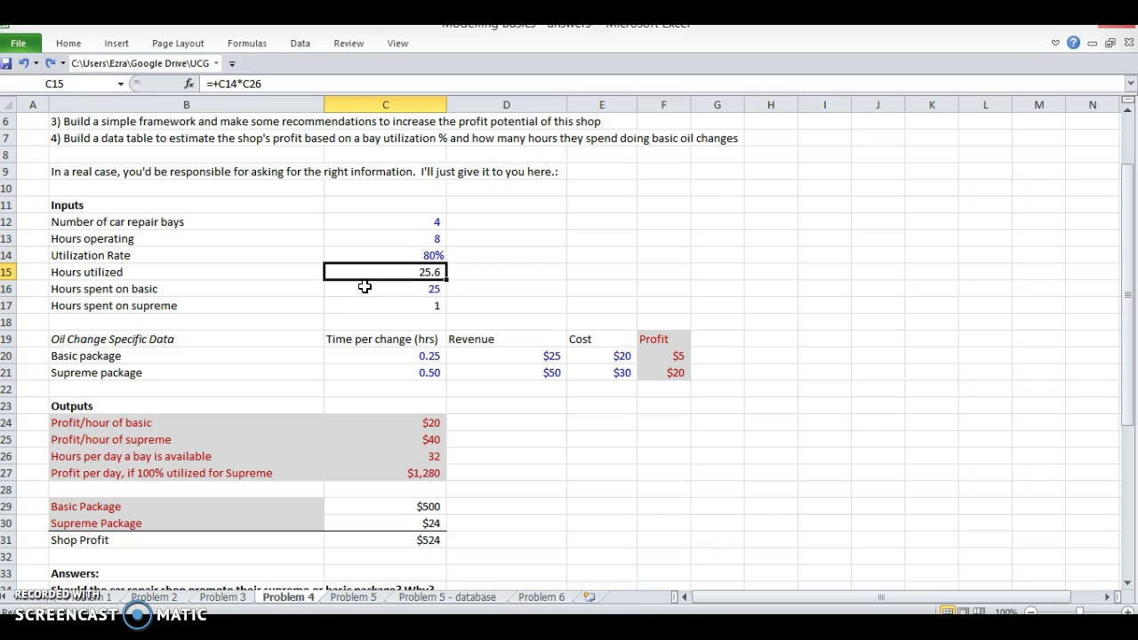
{"action": "left_click", "coordinate": [366, 449]}
{"action": "left_click", "coordinate": [366, 288]}
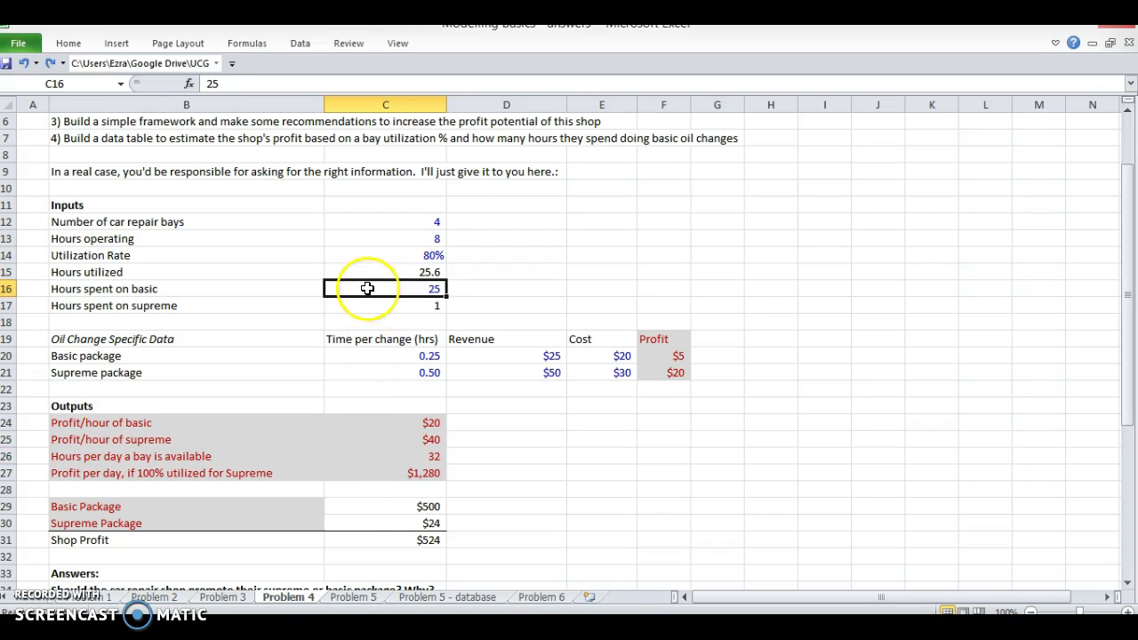
{"action": "key", "text": "Up"}
{"action": "key", "text": "Up"}
{"action": "key", "text": "Down"}
{"action": "key", "text": "Down"}
Enter the data table's column heading "Hours on basic" in J16
{"action": "key", "text": "Right"}
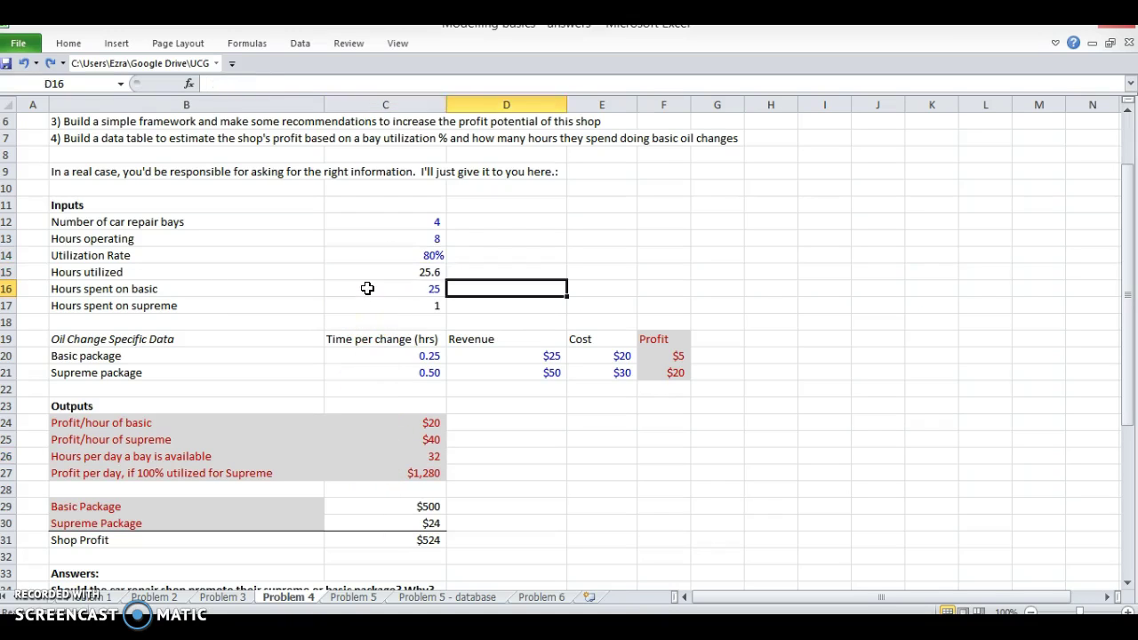
{"action": "key", "text": "Right"}
{"action": "key", "text": "Right"}
{"action": "key", "text": "Right"}
{"action": "key", "text": "Right"}
{"action": "key", "text": "Right"}
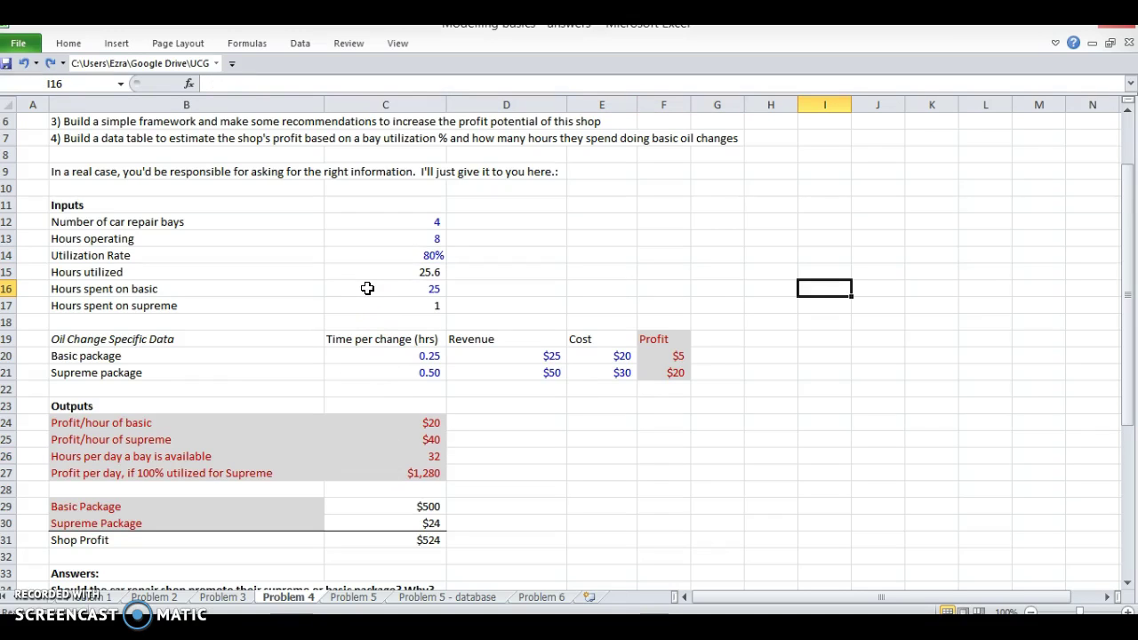
{"action": "key", "text": "Right"}
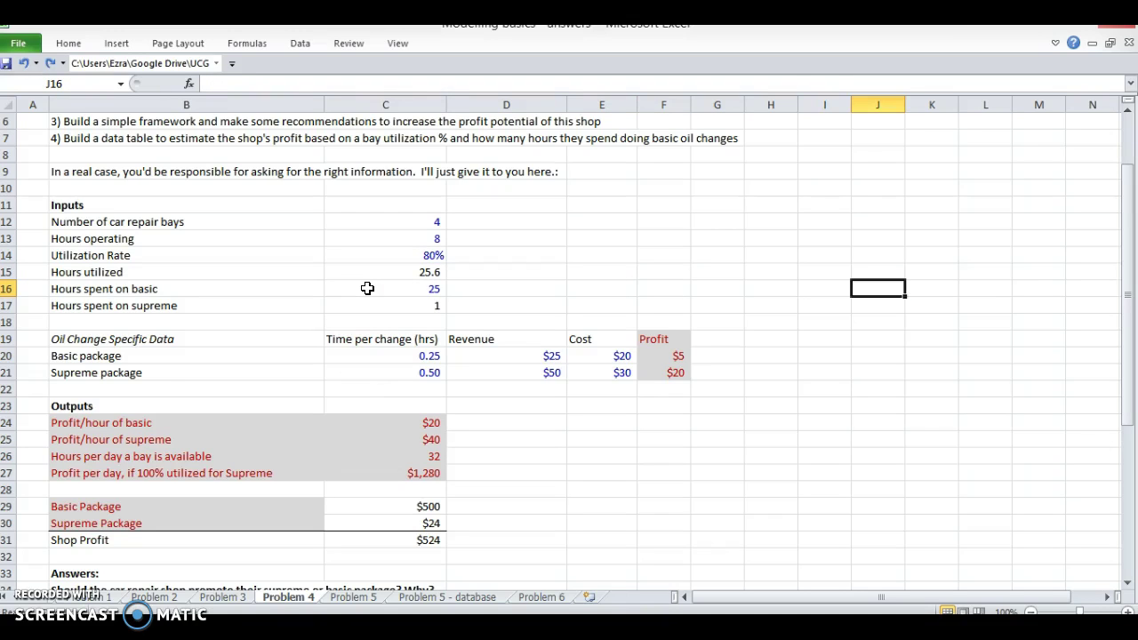
{"action": "type", "text": "Hours on basic"}
{"action": "key", "text": "Left"}
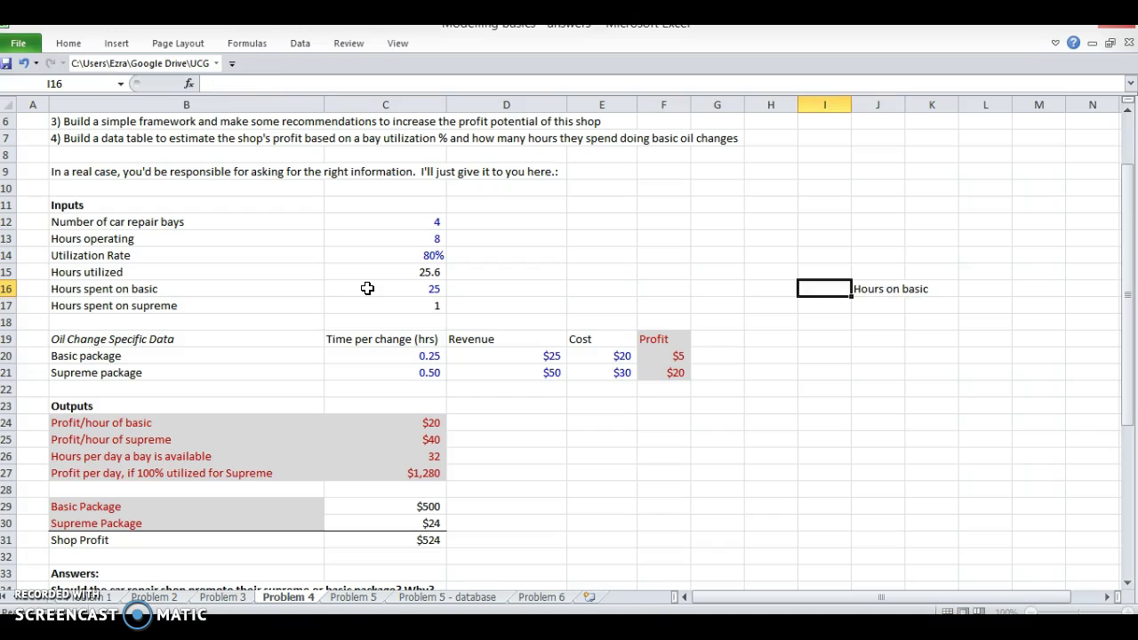
Label the data table's row variable with "Utilization" in H18 and "%" in H19
{"action": "key", "text": "Down"}
{"action": "key", "text": "Down"}
{"action": "key", "text": "Left"}
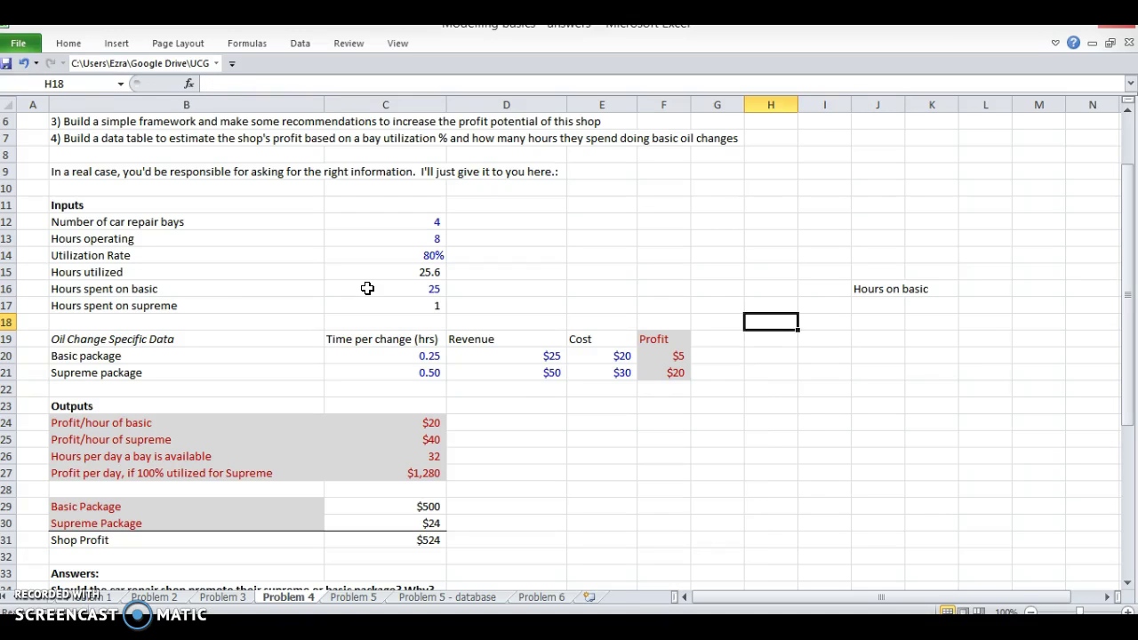
{"action": "type", "text": "Util"}
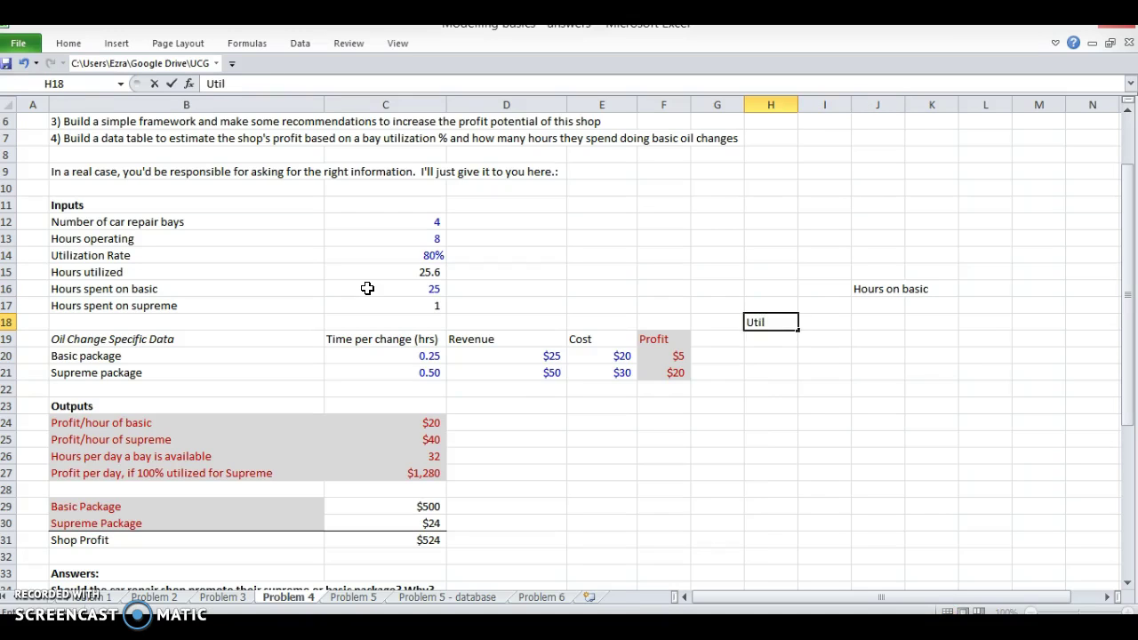
{"action": "type", "text": "ization"}
{"action": "key", "text": "Return"}
{"action": "type", "text": "%"}
{"action": "key", "text": "Return"}
Enter the hours-on-basic values 1, 2, 3, 4 and 5 across J17:N17
{"action": "key", "text": "Right"}
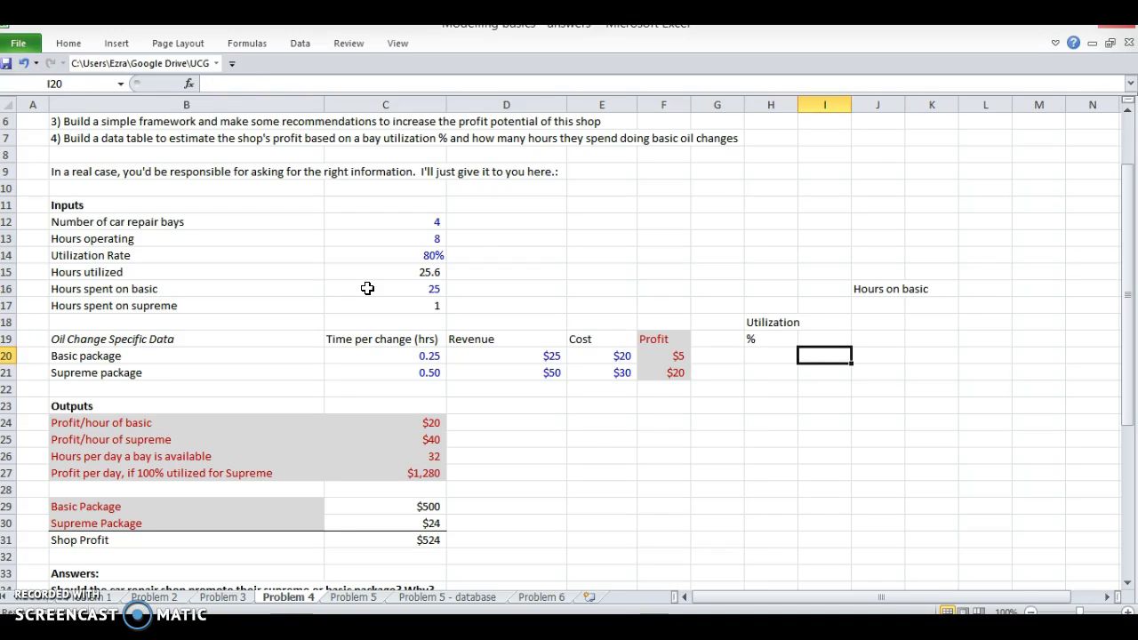
{"action": "key", "text": "Up"}
{"action": "key", "text": "Up"}
{"action": "key", "text": "Up"}
{"action": "key", "text": "Right"}
{"action": "key", "text": "Right"}
{"action": "key", "text": "Left"}
{"action": "type", "text": "1"}
{"action": "key", "text": "Tab"}
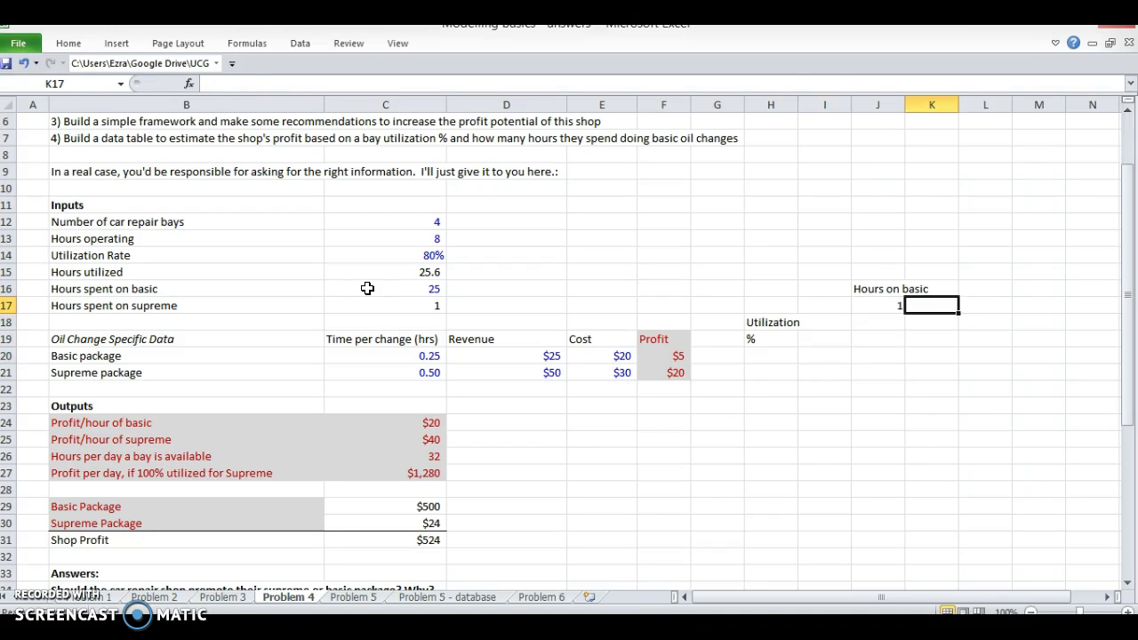
{"action": "type", "text": "2"}
{"action": "key", "text": "Tab"}
{"action": "type", "text": "3"}
{"action": "key", "text": "Tab"}
{"action": "type", "text": "4"}
{"action": "key", "text": "Tab"}
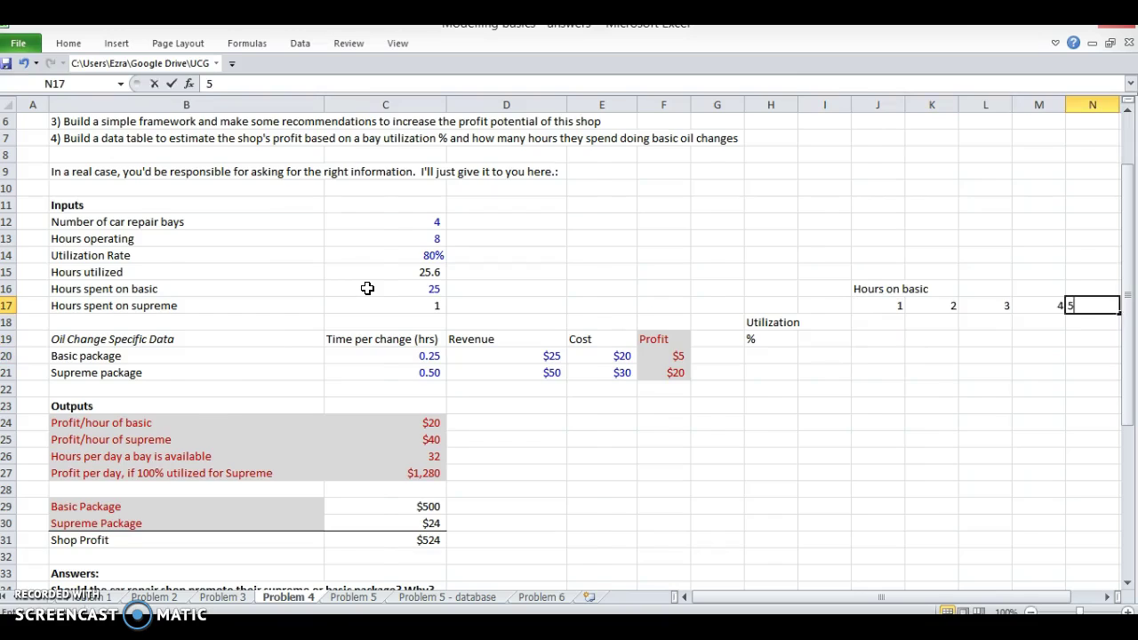
{"action": "key", "text": "Tab"}
Enter the utilization rates 20%, 30% and 40% down I18:I20
{"action": "key", "text": "Down"}
{"action": "key", "text": "Left"}
{"action": "key", "text": "Left"}
{"action": "key", "text": "Left"}
{"action": "key", "text": "Left"}
{"action": "key", "text": "Left"}
{"action": "key", "text": "Left"}
{"action": "key", "text": "Down"}
{"action": "key", "text": "Left"}
{"action": "key", "text": "Down"}
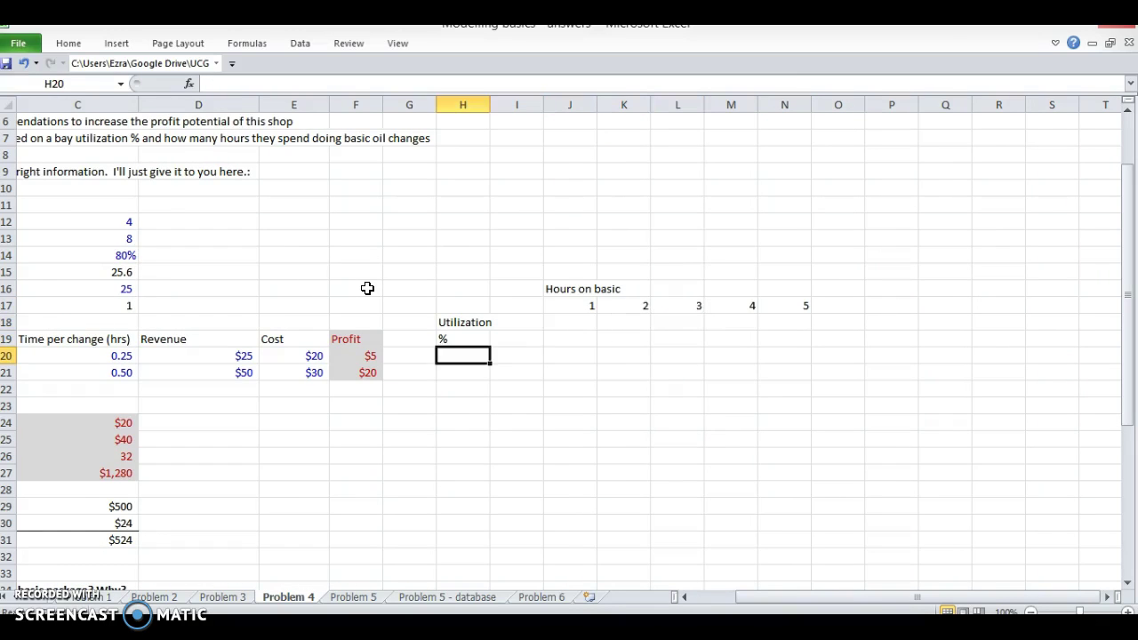
{"action": "key", "text": "Right"}
{"action": "key", "text": "Up"}
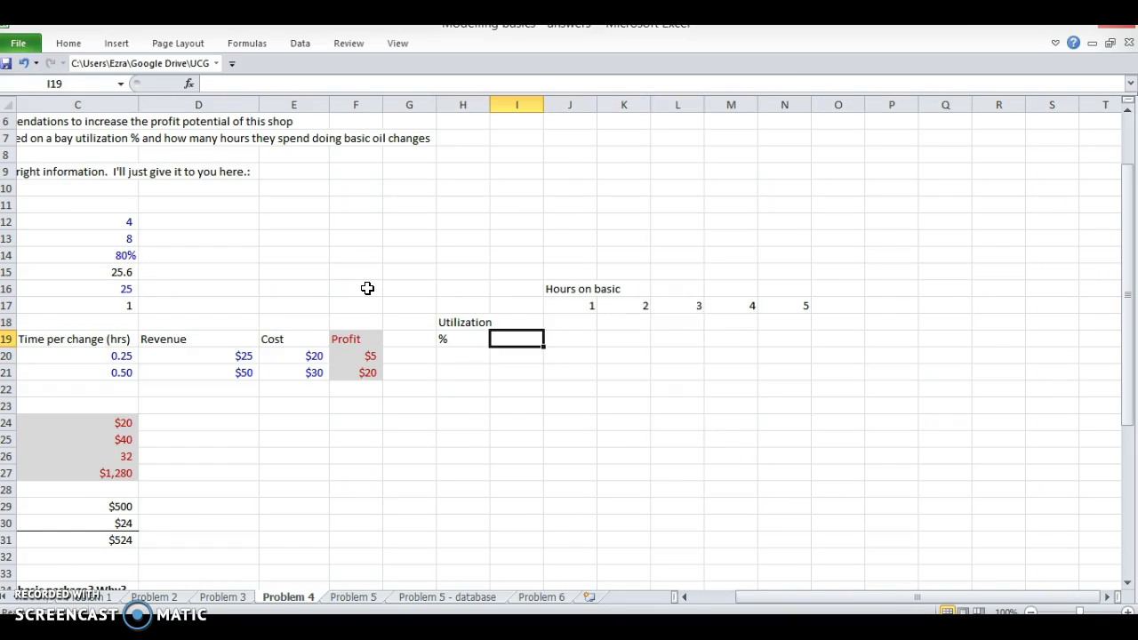
{"action": "key", "text": "Up"}
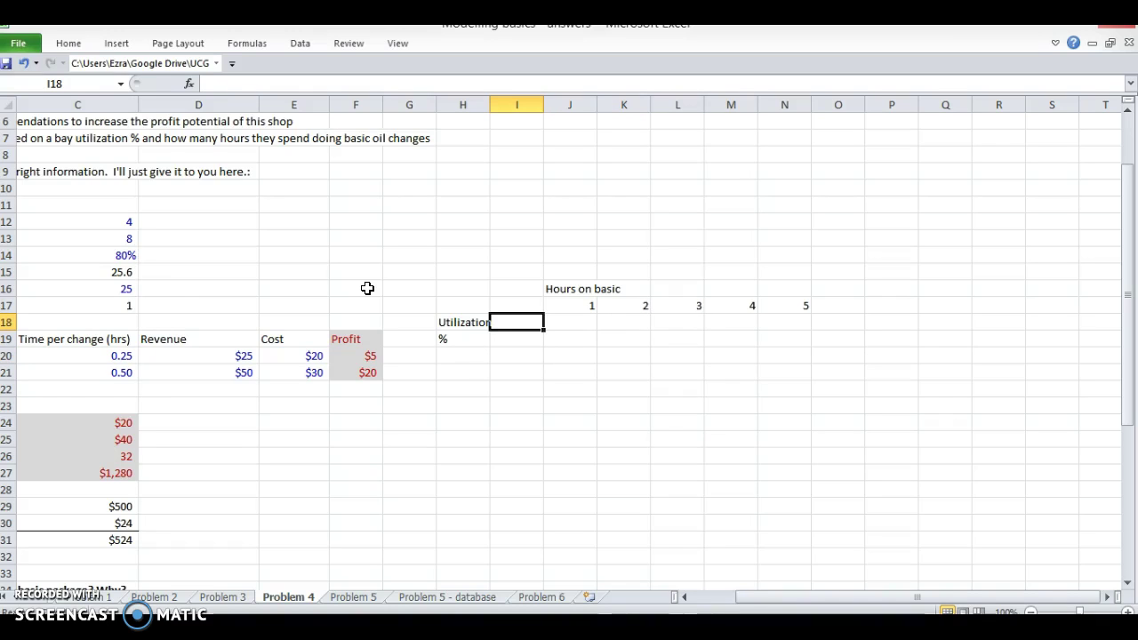
{"action": "type", "text": "20"}
{"action": "key", "text": "Return"}
{"action": "type", "text": "30"}
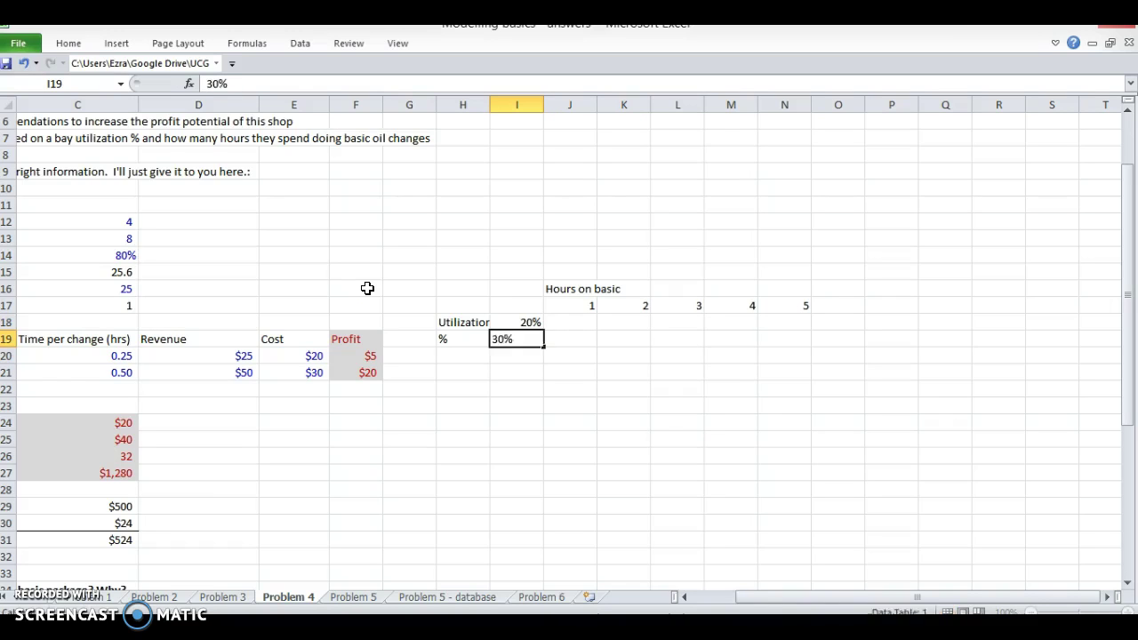
{"action": "key", "text": "Return"}
{"action": "type", "text": "40"}
{"action": "key", "text": "Return"}
Link the data table's corner cell I17 to Shop Profit with the formula =C31
{"action": "key", "text": "Up"}
{"action": "key", "text": "Up"}
{"action": "key", "text": "Up"}
{"action": "key", "text": "Up"}
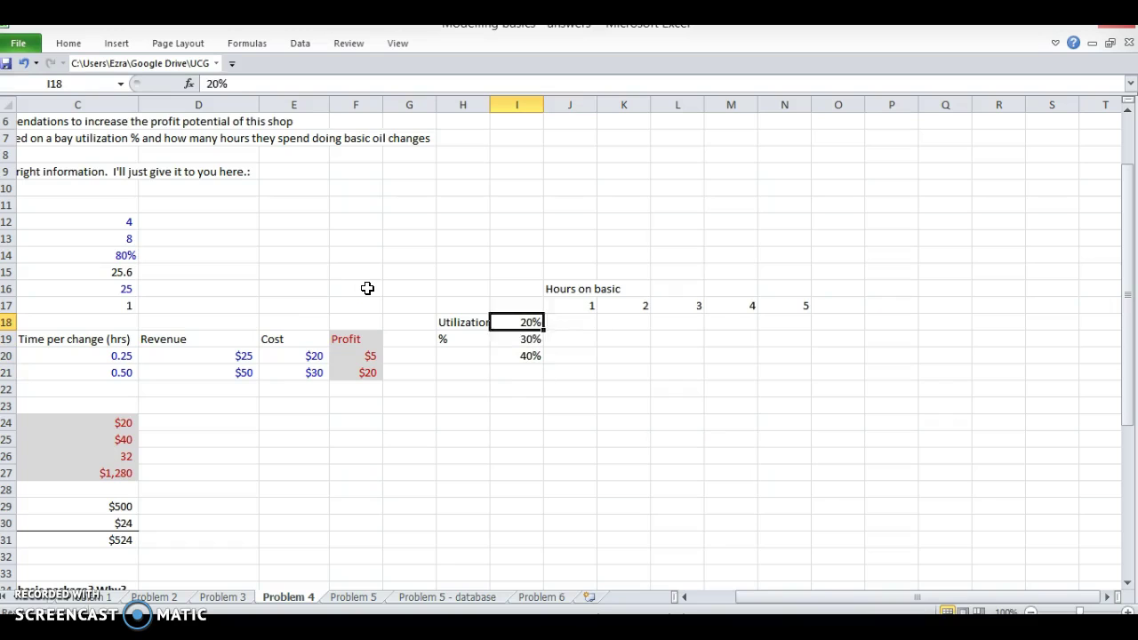
{"action": "type", "text": "="}
{"action": "key", "text": "Left"}
{"action": "key", "text": "Left"}
{"action": "key", "text": "Down"}
{"action": "key", "text": "Down"}
{"action": "key", "text": "Left"}
{"action": "key", "text": "Left"}
{"action": "key", "text": "Left"}
{"action": "key", "text": "Down"}
{"action": "key", "text": "Down"}
{"action": "key", "text": "Down"}
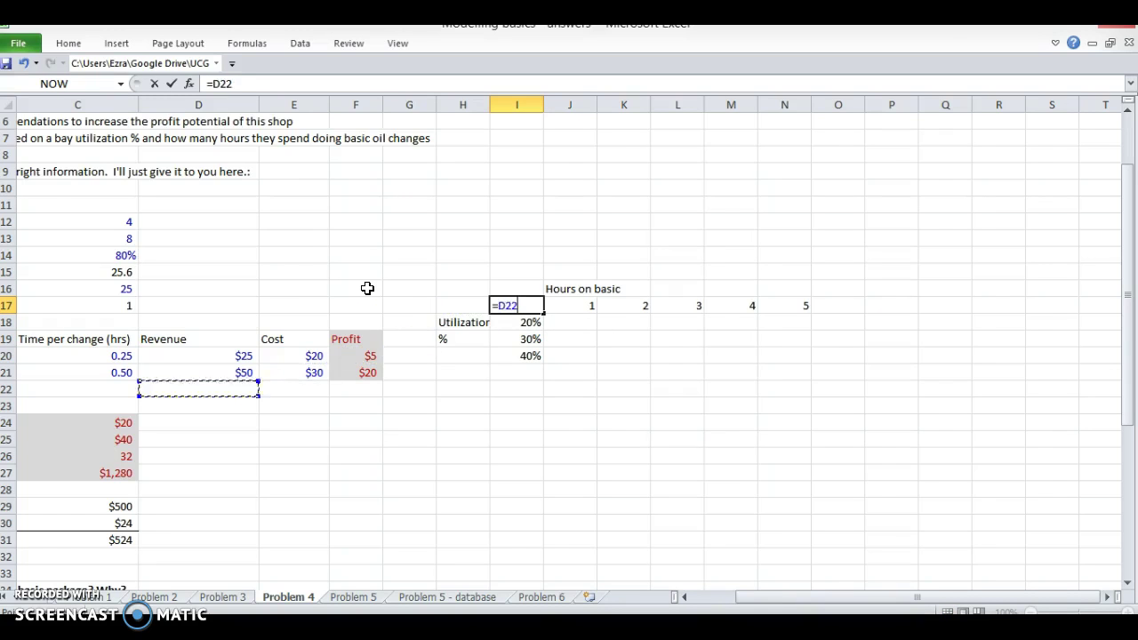
{"action": "key", "text": "Left"}
{"action": "key", "text": "Left"}
{"action": "key", "text": "Down"}
{"action": "key", "text": "Down"}
{"action": "key", "text": "Down"}
{"action": "key", "text": "Right"}
{"action": "key", "text": "Down"}
{"action": "key", "text": "Down"}
{"action": "key", "text": "Down"}
{"action": "key", "text": "Down"}
{"action": "key", "text": "Down"}
{"action": "key", "text": "Down"}
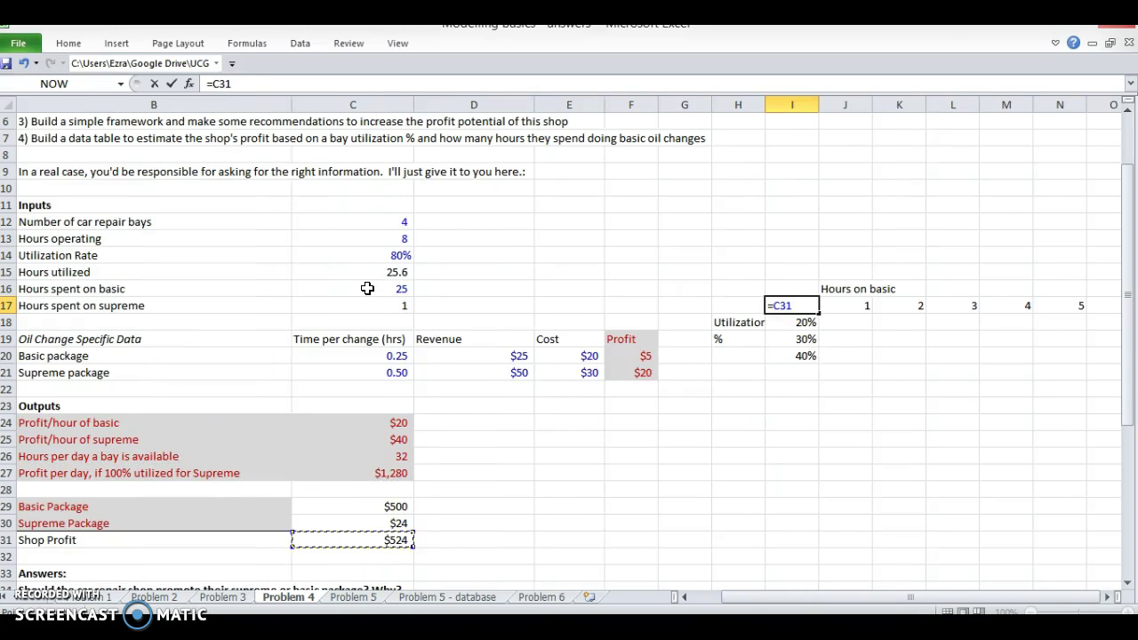
{"action": "key", "text": "Return"}
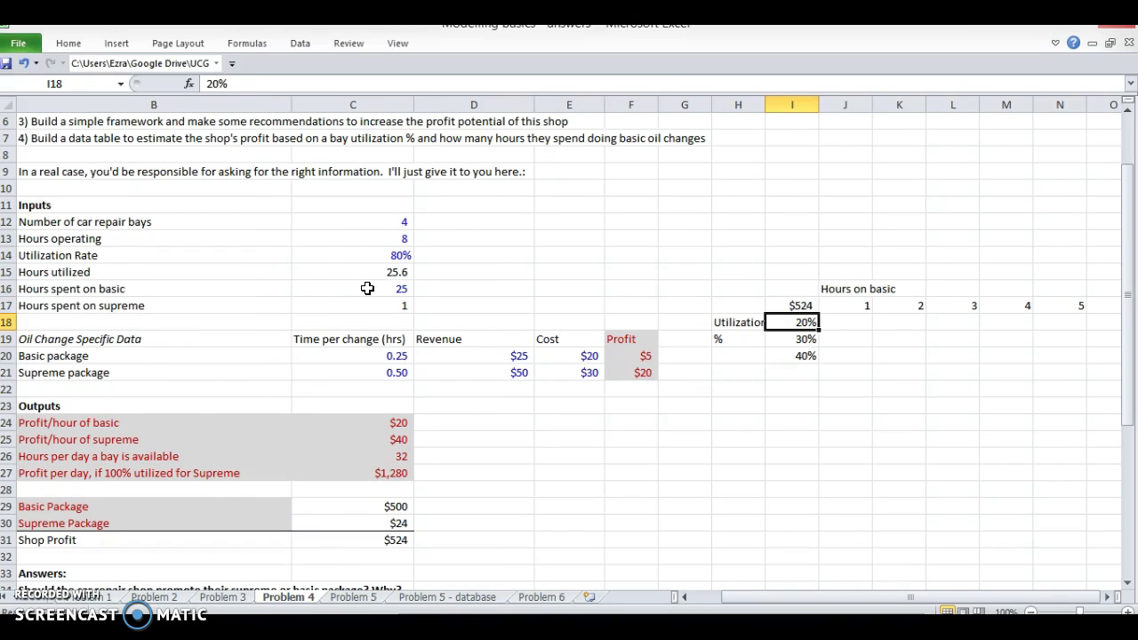
{"action": "key", "text": "Left"}
{"action": "key", "text": "Left"}
{"action": "key", "text": "Down"}
{"action": "key", "text": "Left"}
{"action": "key", "text": "Down"}
{"action": "key", "text": "Down"}
{"action": "key", "text": "Down"}
{"action": "key", "text": "Up"}
{"action": "key", "text": "Up"}
{"action": "key", "text": "Up"}
{"action": "key", "text": "Right"}
{"action": "key", "text": "Right"}
{"action": "key", "text": "Right"}
{"action": "key", "text": "Up"}
{"action": "key", "text": "Up"}
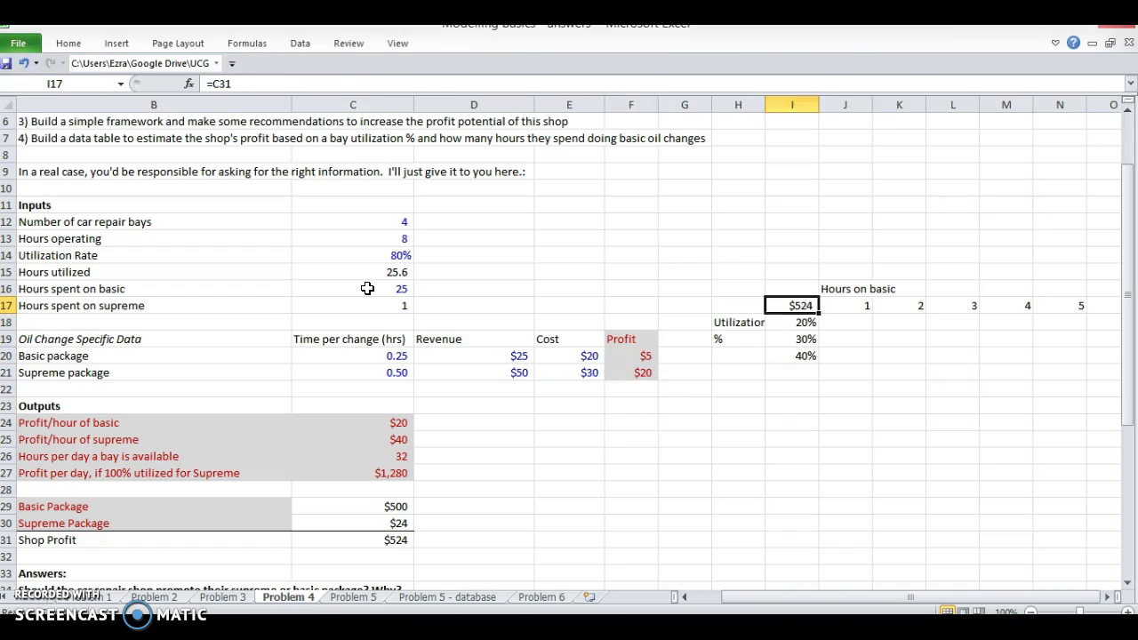
Change the font colour of the corner cell I17 to light grey
{"action": "key", "text": "alt+h"}
{"action": "key", "text": "f"}
{"action": "key", "text": "c"}
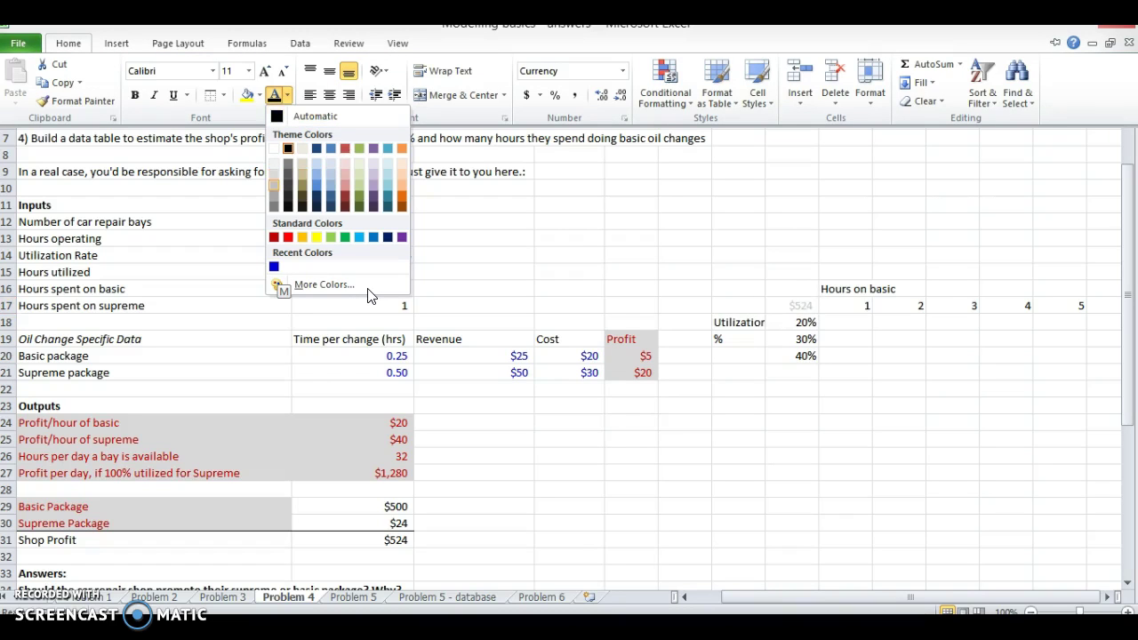
{"action": "key", "text": "Escape"}
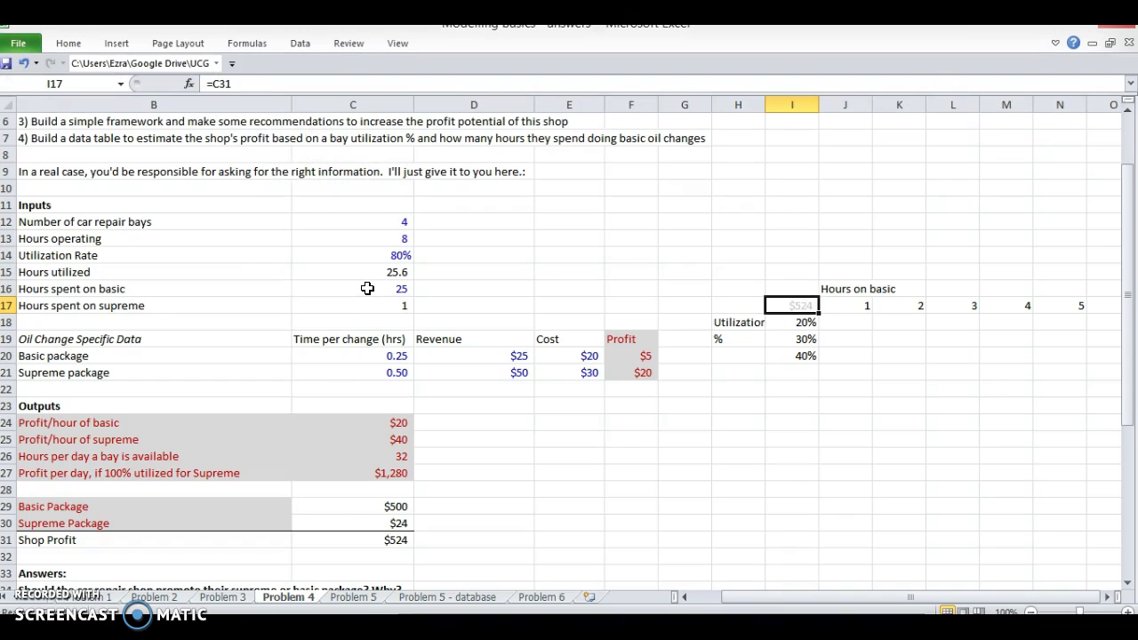
Create a two-variable data table over I17:N20 with row input cell C16 and column input cell C14
{"action": "key", "text": "Down"}
{"action": "key", "text": "Up"}
{"action": "key", "text": "shift+Right"}
{"action": "key", "text": "shift+Right"}
{"action": "key", "text": "shift+Down"}
{"action": "key", "text": "shift+Down"}
{"action": "key", "text": "shift+Down"}
{"action": "key", "text": "shift+Right"}
{"action": "key", "text": "shift+Right"}
{"action": "key", "text": "shift+Right"}
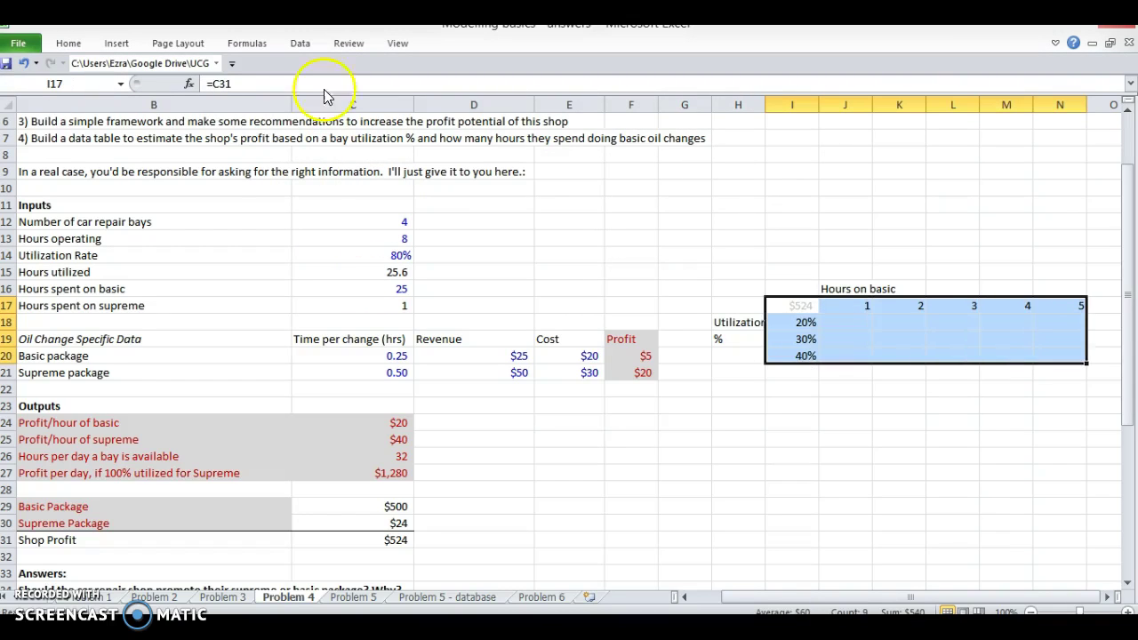
{"action": "left_click", "coordinate": [293, 44]}
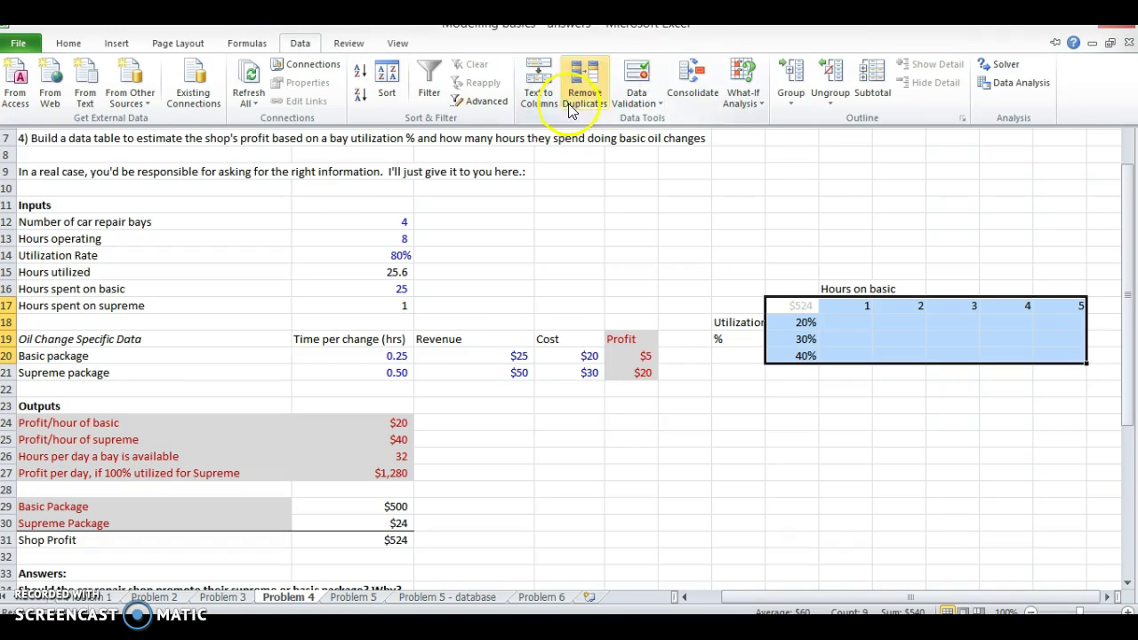
{"action": "left_click", "coordinate": [743, 96]}
{"action": "left_click", "coordinate": [761, 158]}
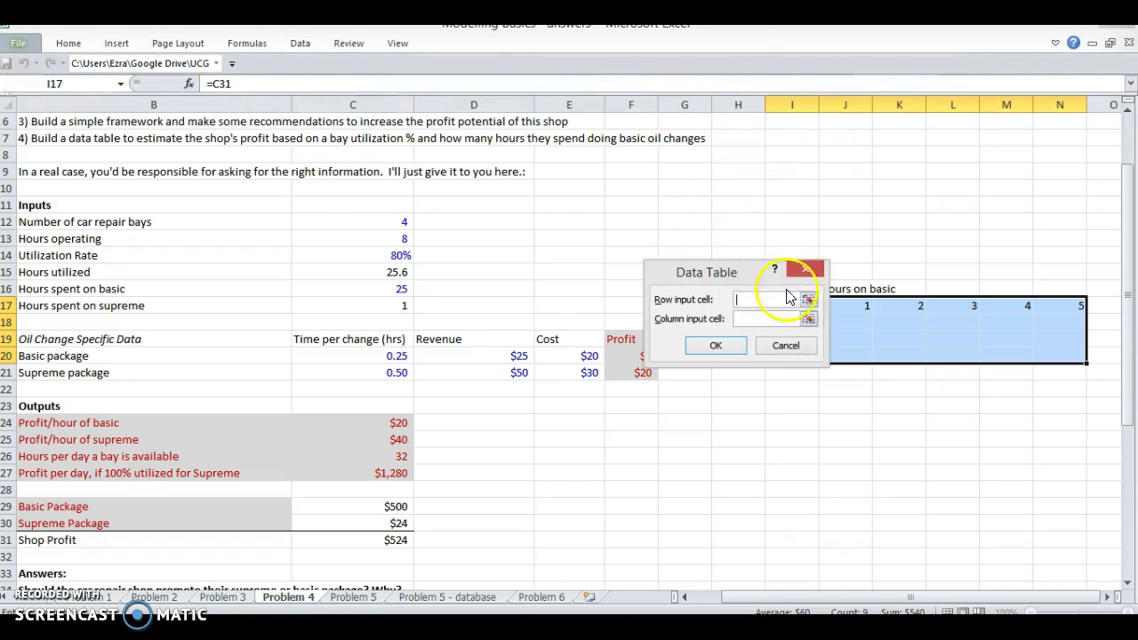
{"action": "left_click_drag", "start_coordinate": [754, 281], "coordinate": [806, 423]}
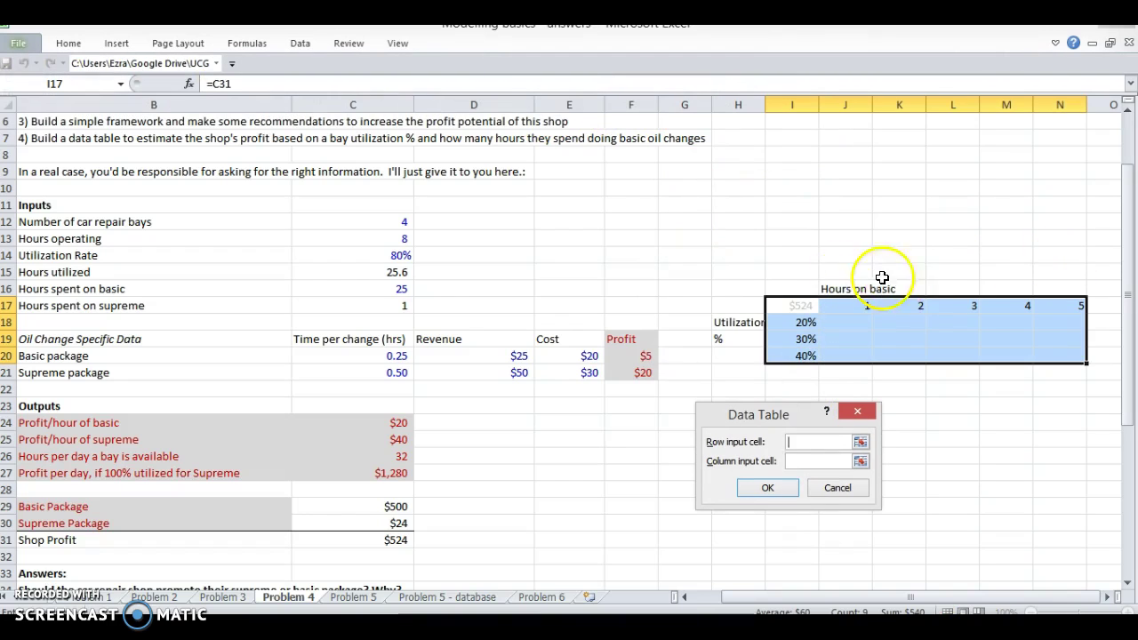
{"action": "left_click", "coordinate": [383, 288]}
{"action": "left_click", "coordinate": [809, 461]}
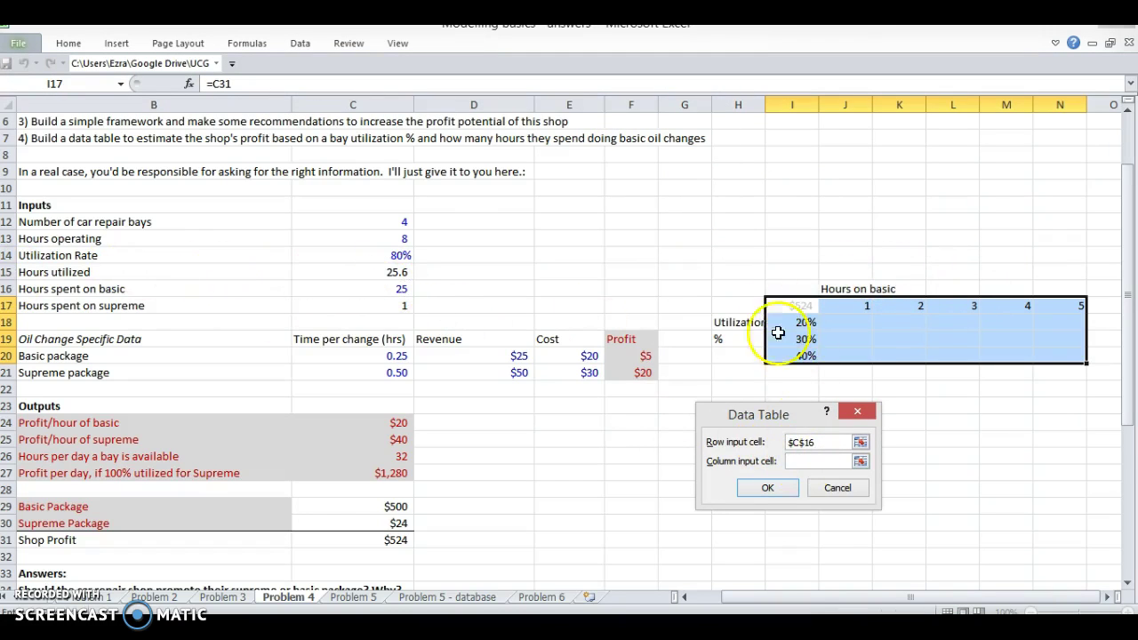
{"action": "left_click", "coordinate": [342, 255]}
{"action": "left_click", "coordinate": [766, 487]}
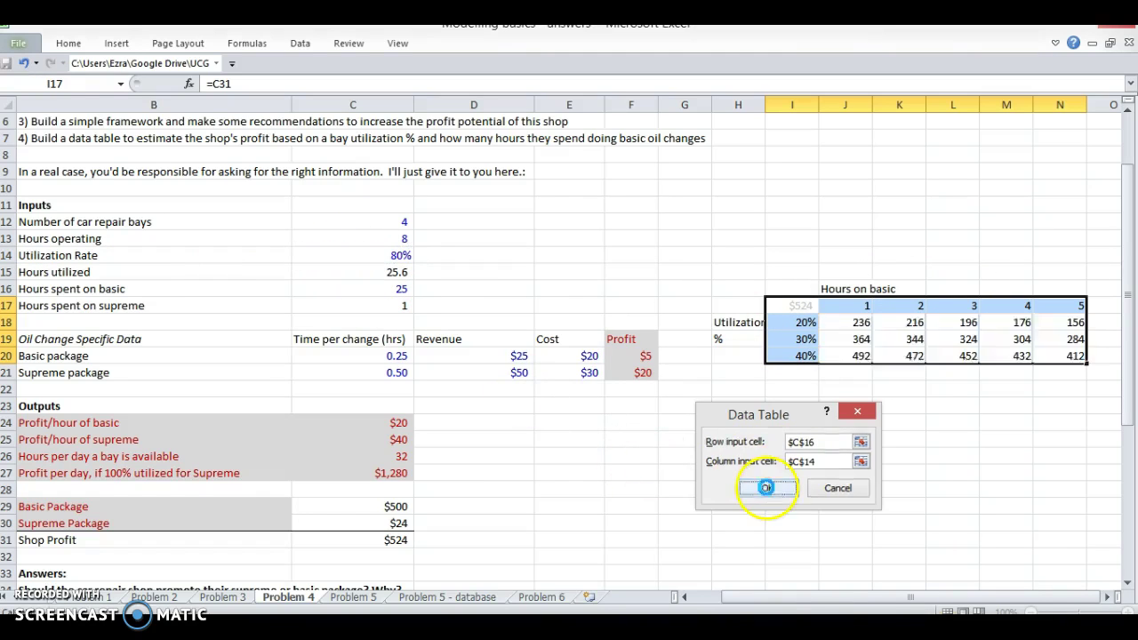
Format the data table results in J18:N20 as currency with no decimal places
{"action": "left_click", "coordinate": [851, 322]}
{"action": "key", "text": "ctrl+shift+Right"}
{"action": "key", "text": "ctrl+shift+Down"}
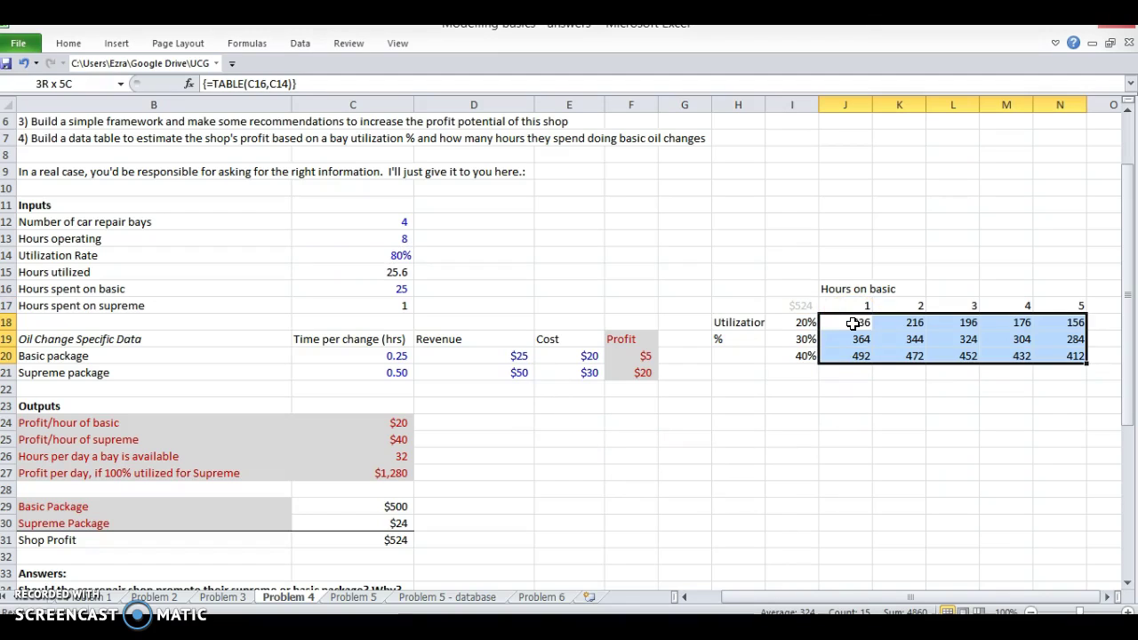
{"action": "key", "text": "ctrl+shift+4"}
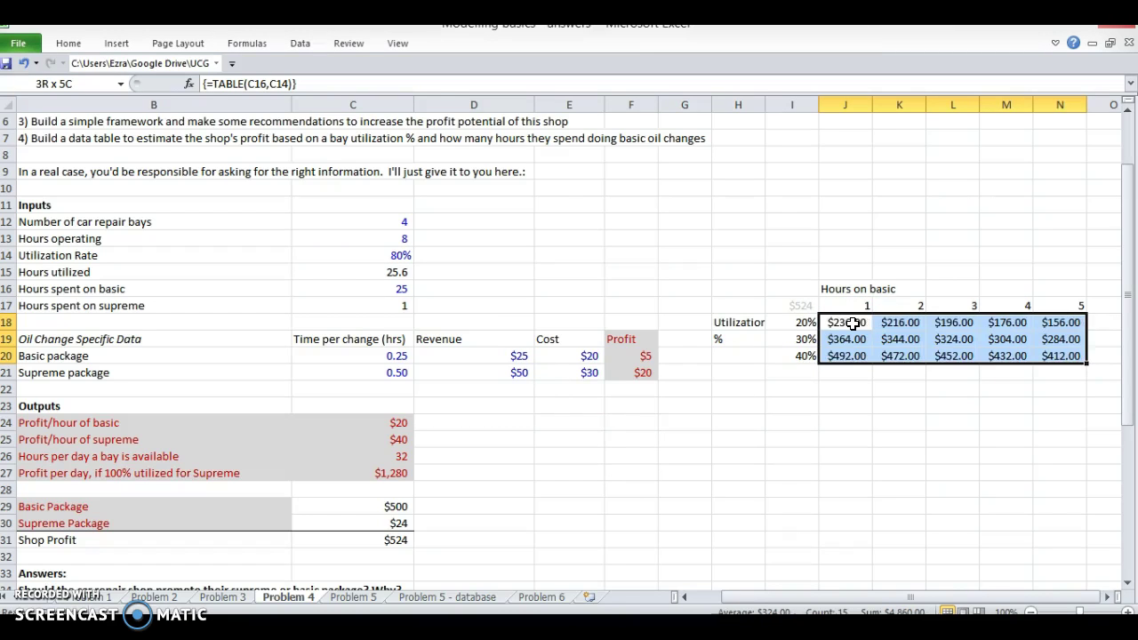
{"action": "key", "text": "alt+h"}
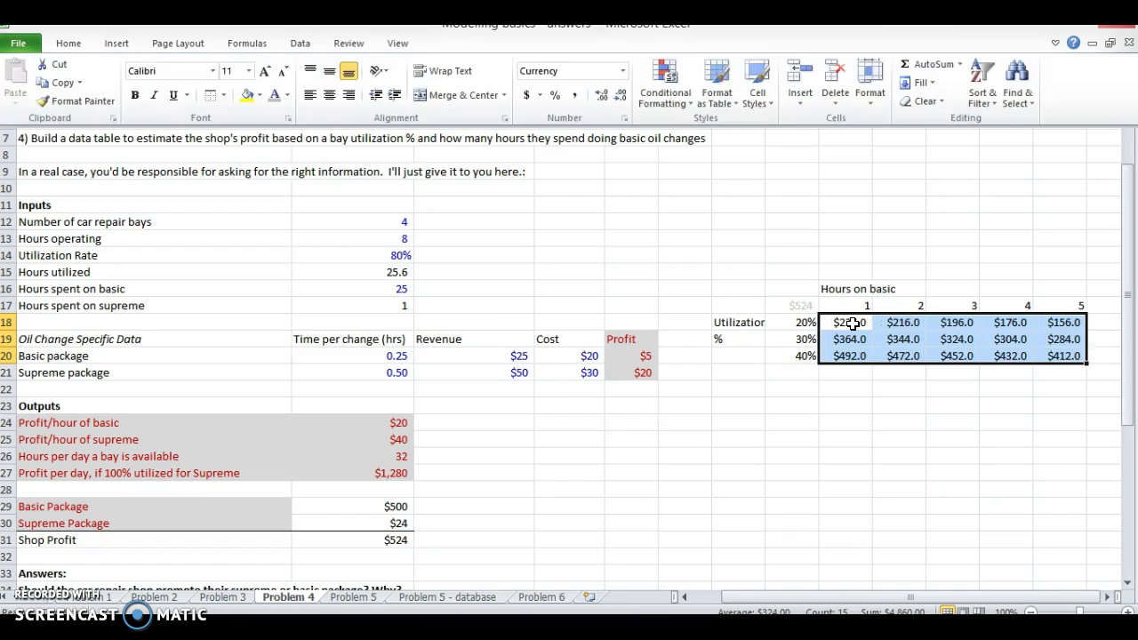
{"action": "key", "text": "9"}
{"action": "key", "text": "9"}
Change the data table's utilization rates to 100% in I20 and 50% in I19
{"action": "key", "text": "Left"}
{"action": "key", "text": "Down"}
{"action": "key", "text": "Down"}
{"action": "type", "text": "100"}
{"action": "key", "text": "Return"}
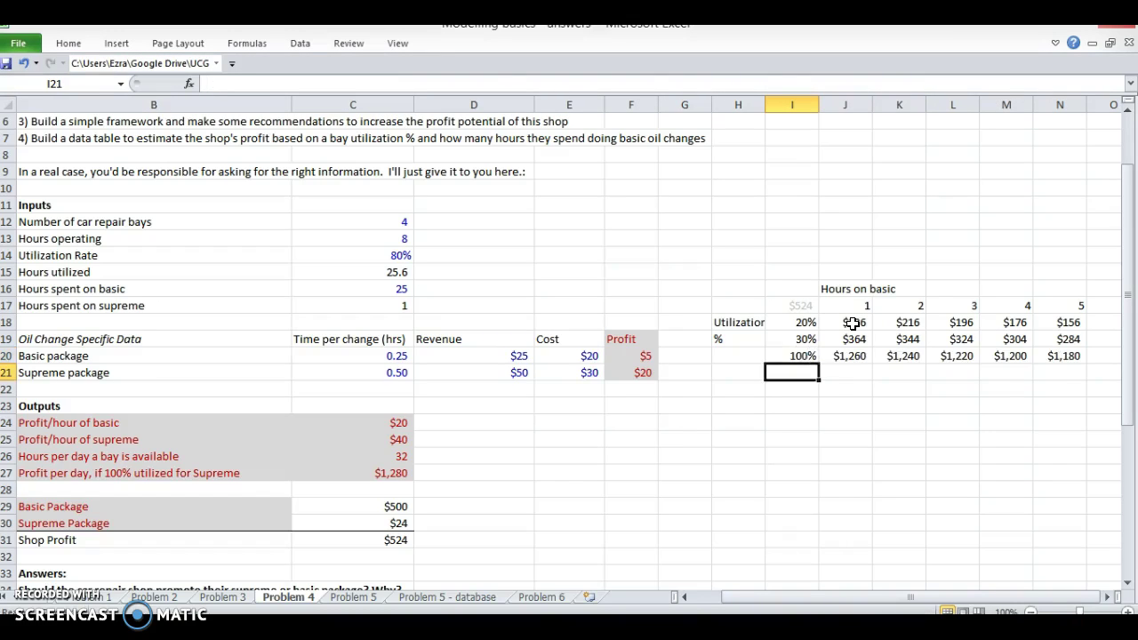
{"action": "key", "text": "Up"}
{"action": "key", "text": "Up"}
{"action": "type", "text": "50"}
{"action": "key", "text": "Return"}
Replace the hours-on-basic values in J17:N17 with 0, 5, 10, 15 and 20
{"action": "key", "text": "Up"}
{"action": "key", "text": "Up"}
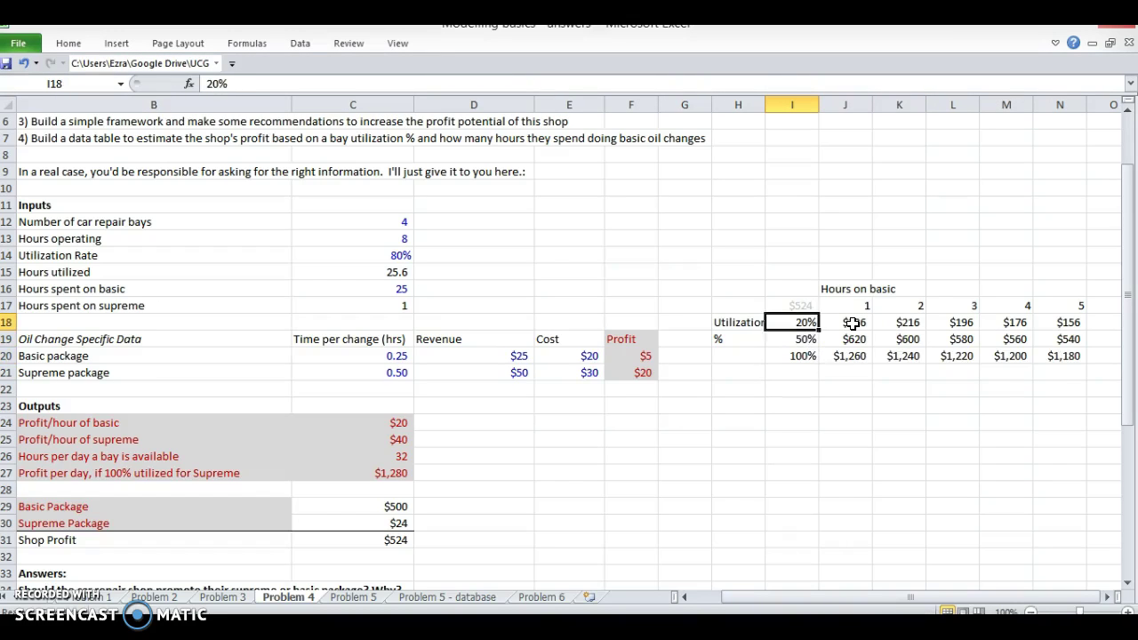
{"action": "key", "text": "Up"}
{"action": "key", "text": "Right"}
{"action": "key", "text": "Right"}
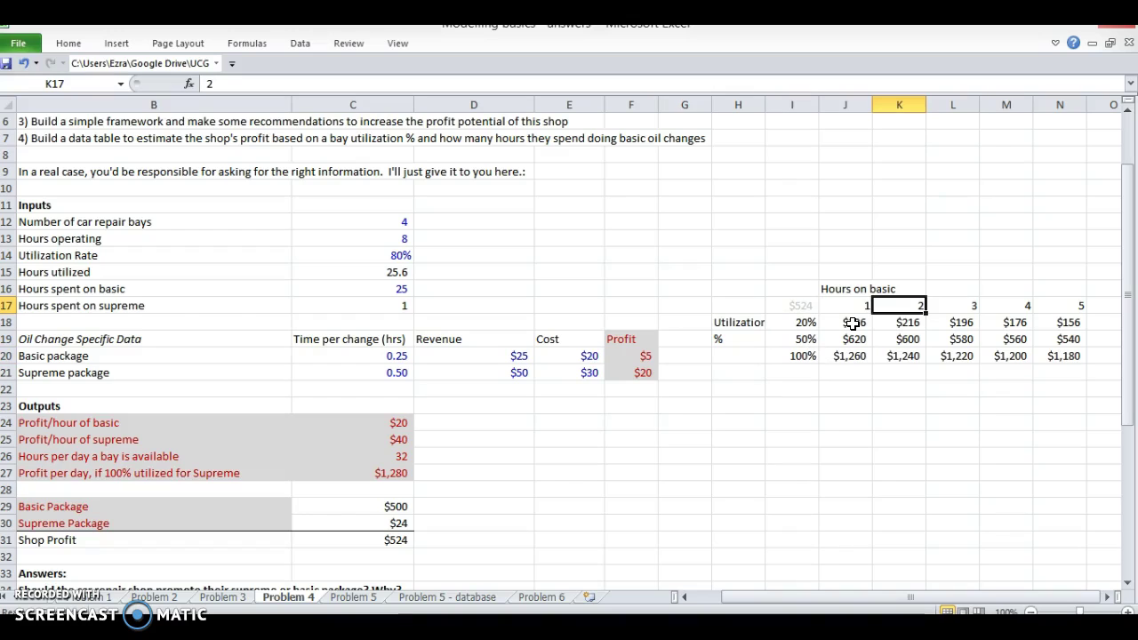
{"action": "key", "text": "Left"}
{"action": "type", "text": "0"}
{"action": "key", "text": "Right"}
{"action": "type", "text": "5"}
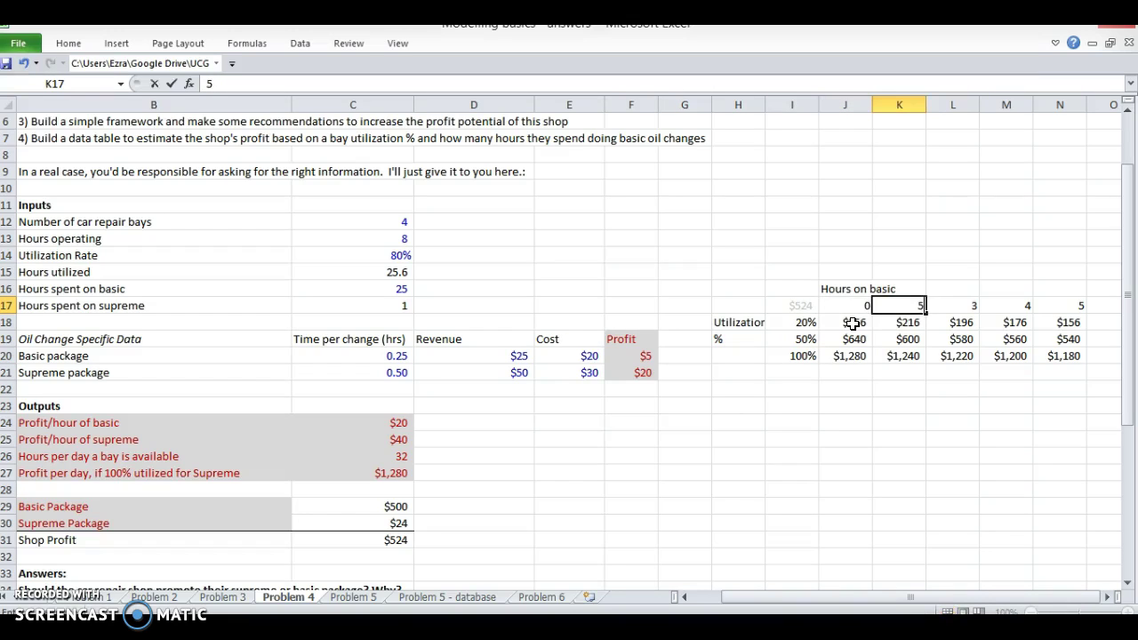
{"action": "key", "text": "Right"}
{"action": "type", "text": "10"}
{"action": "key", "text": "Right"}
{"action": "type", "text": "15"}
{"action": "key", "text": "Right"}
{"action": "type", "text": "20"}
{"action": "left_click", "coordinate": [852, 322]}
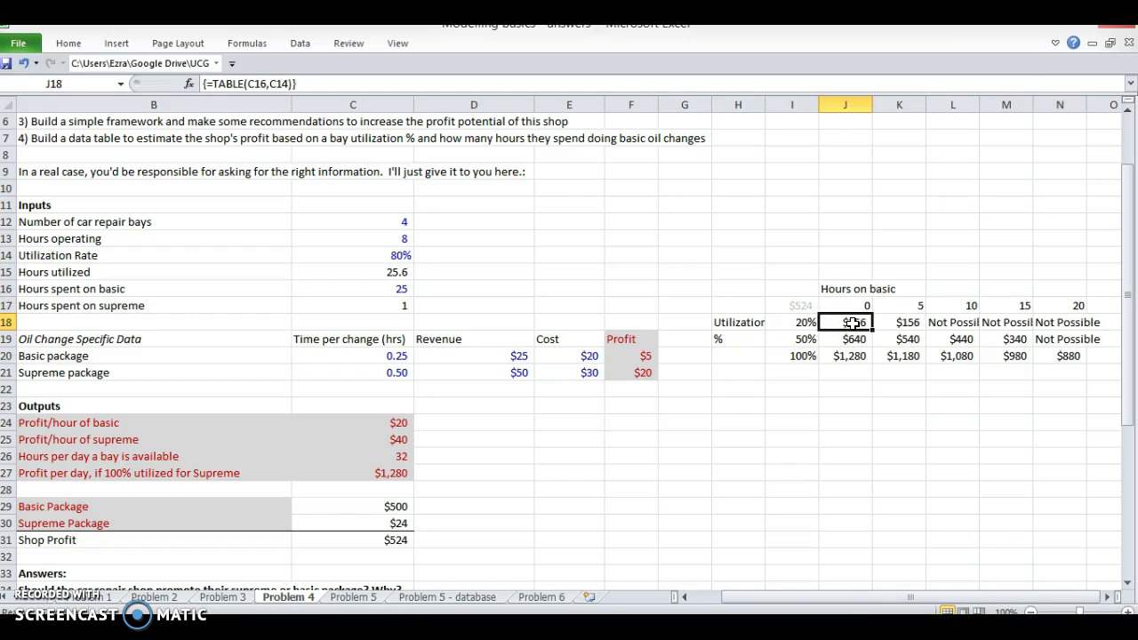
Review the shop profit results across the data table's 20% utilization row
{"action": "key", "text": "Right"}
{"action": "key", "text": "Right"}
{"action": "key", "text": "Left"}
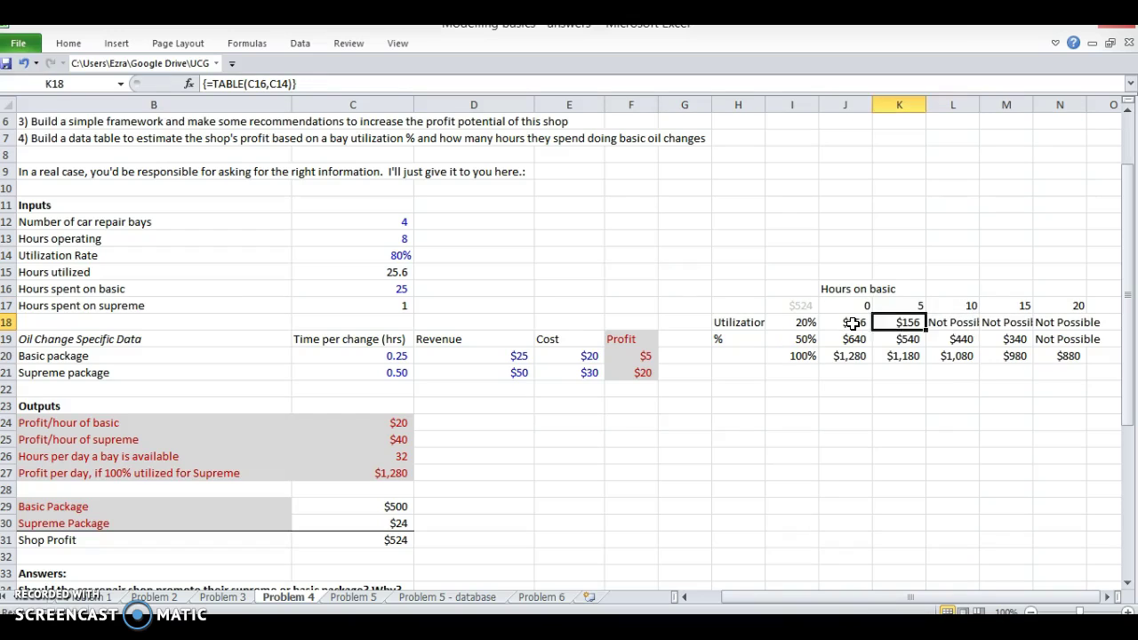
{"action": "key", "text": "Left"}
{"action": "key", "text": "Left"}
{"action": "key", "text": "shift+Right"}
{"action": "key", "text": "shift+Right"}
{"action": "key", "text": "shift+Right"}
{"action": "key", "text": "Right"}
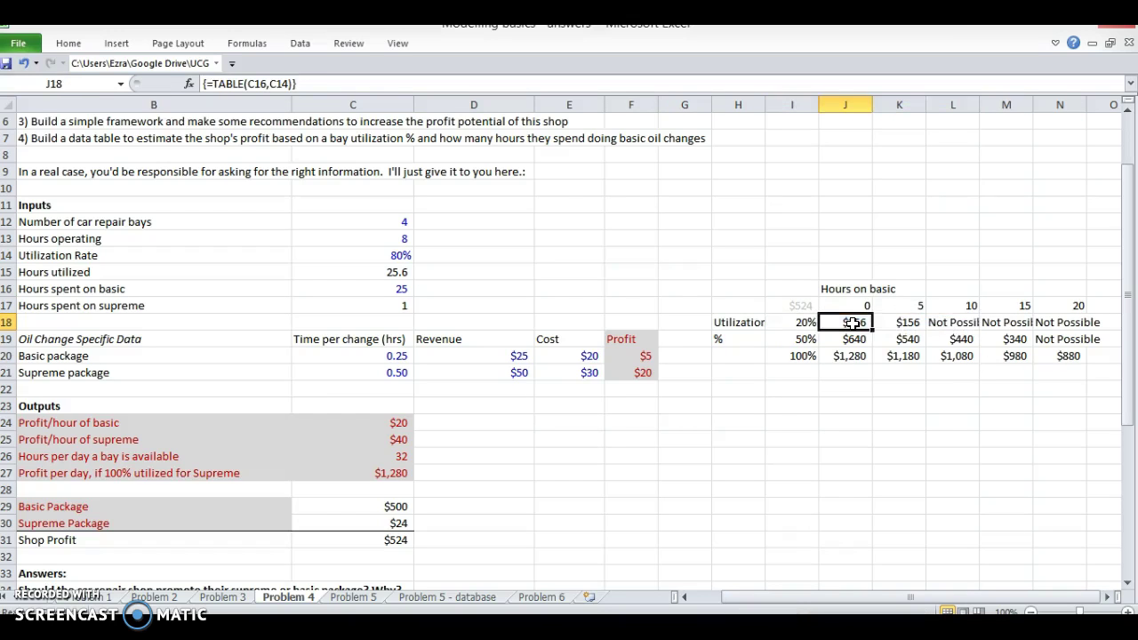
{"action": "key", "text": "Right"}
{"action": "key", "text": "Left"}
{"action": "key", "text": "Left"}
{"action": "key", "text": "Right"}
{"action": "key", "text": "Right"}
{"action": "key", "text": "Right"}
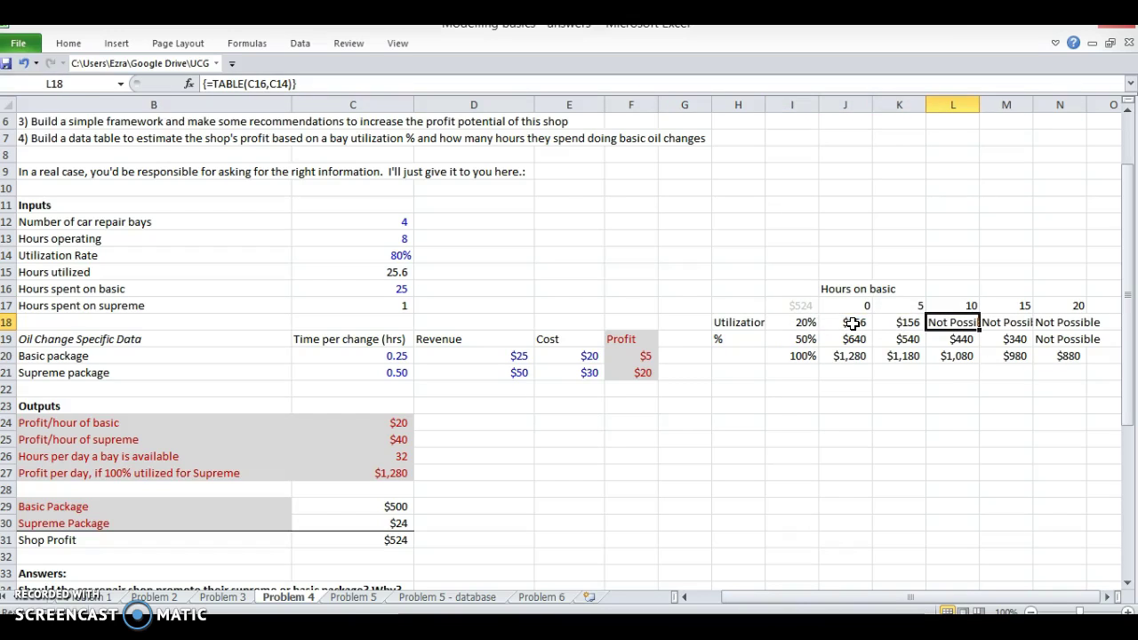
{"action": "key", "text": "Up"}
{"action": "key", "text": "Down"}
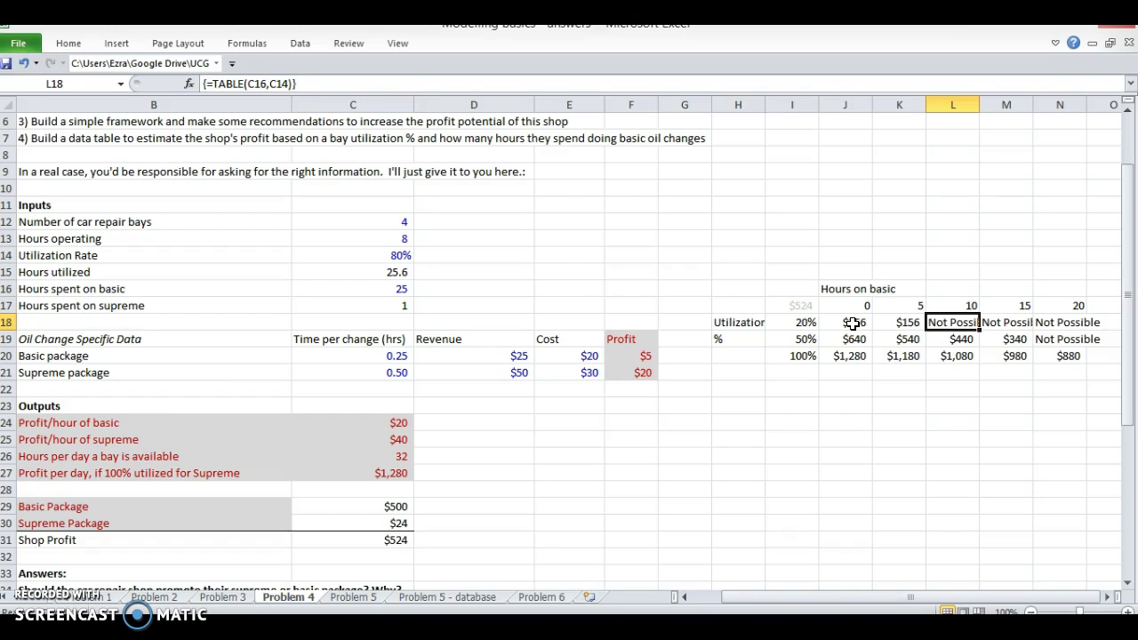
Compare the hours utilized and hours spent on basic inputs with the "Not Possible" cells in the data table
{"action": "left_click", "coordinate": [374, 272]}
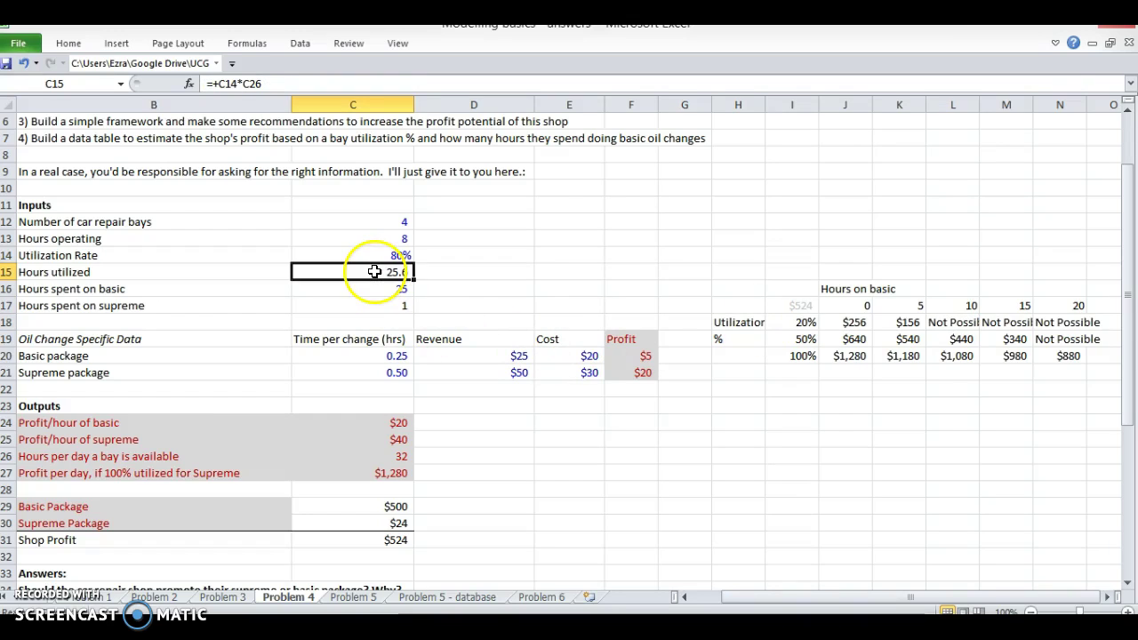
{"action": "left_click", "coordinate": [958, 304]}
{"action": "left_click", "coordinate": [958, 324]}
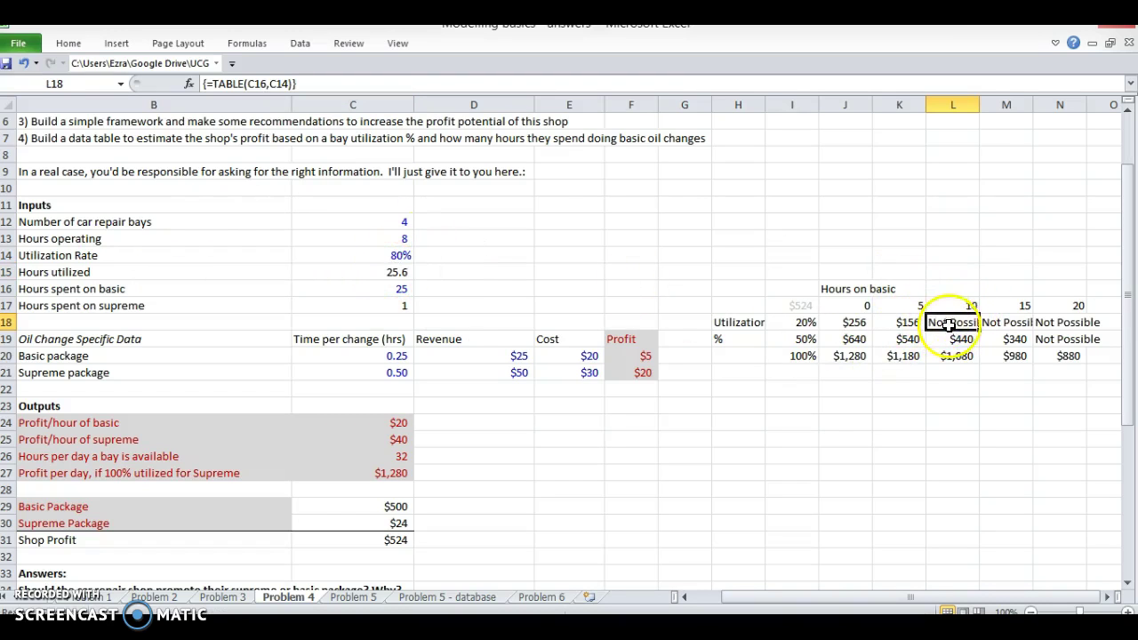
{"action": "left_click_drag", "start_coordinate": [956, 322], "coordinate": [1067, 354]}
{"action": "left_click", "coordinate": [1066, 355]}
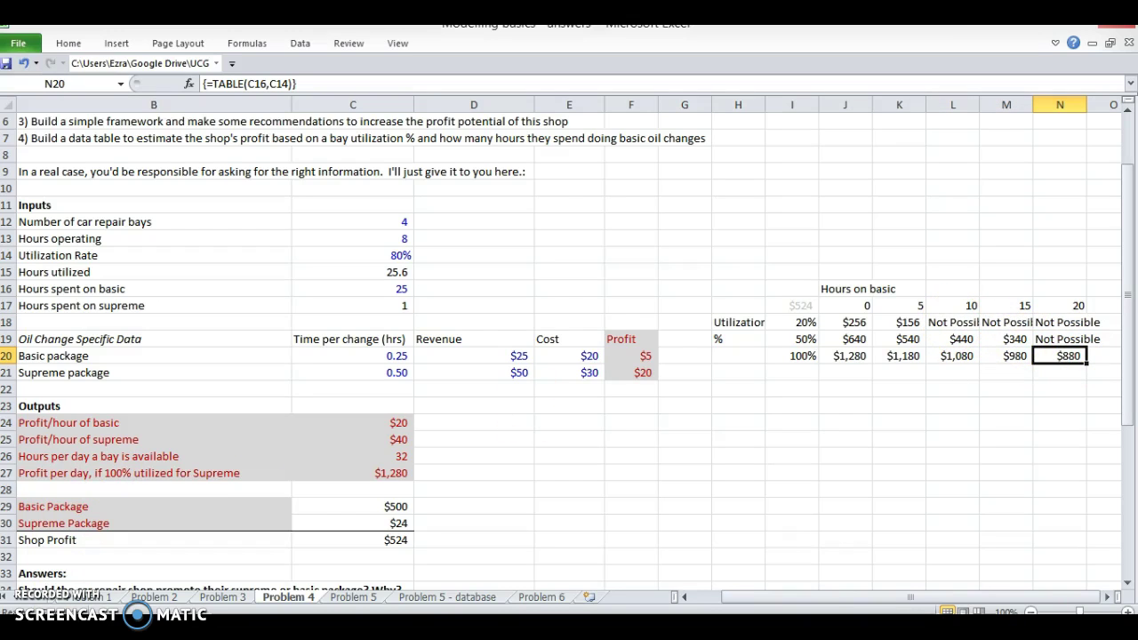
{"action": "left_click", "coordinate": [357, 272]}
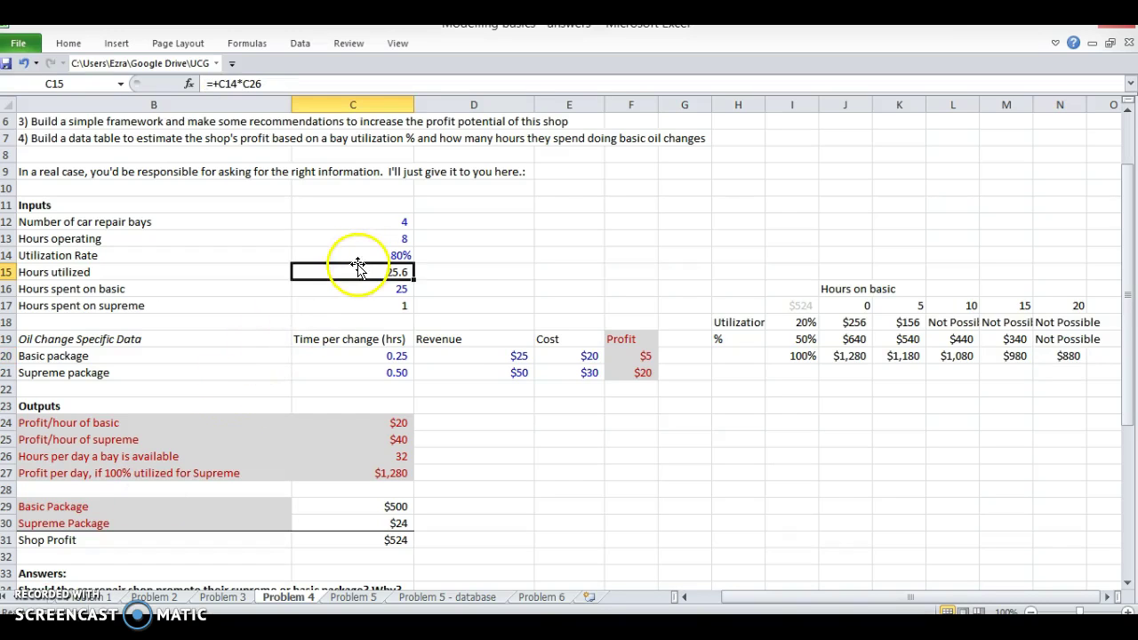
{"action": "left_click", "coordinate": [358, 289]}
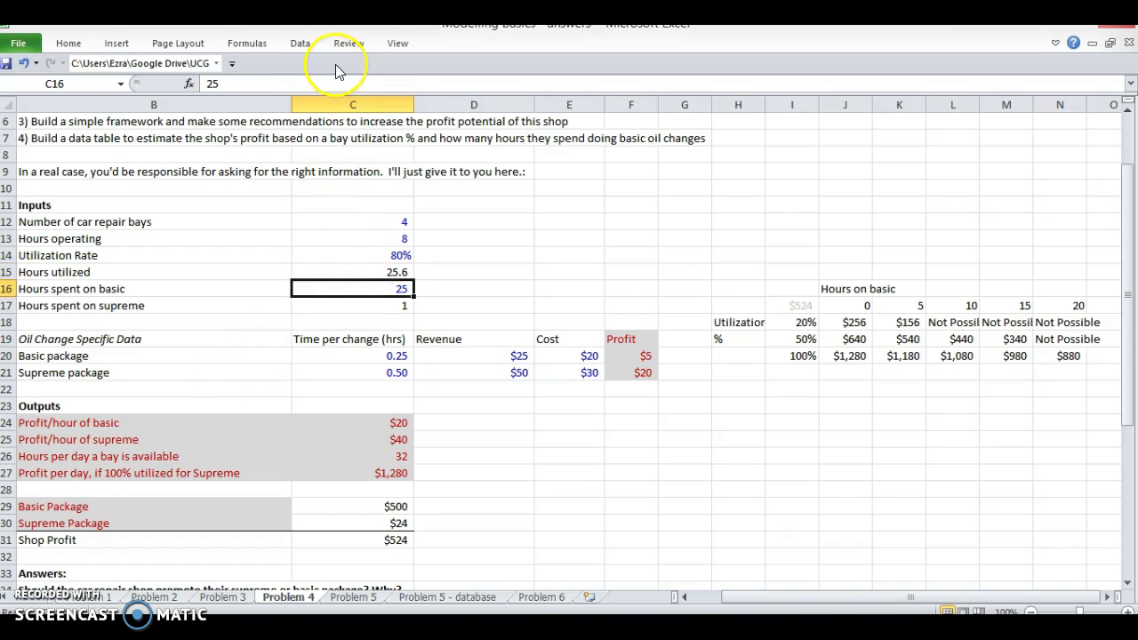
Remove the IF test and its "Not Possible" result from the Shop Profit formula in C31, keeping only SUM(C29:C30)
{"action": "double_click", "coordinate": [391, 539]}
{"action": "left_click", "coordinate": [359, 540]}
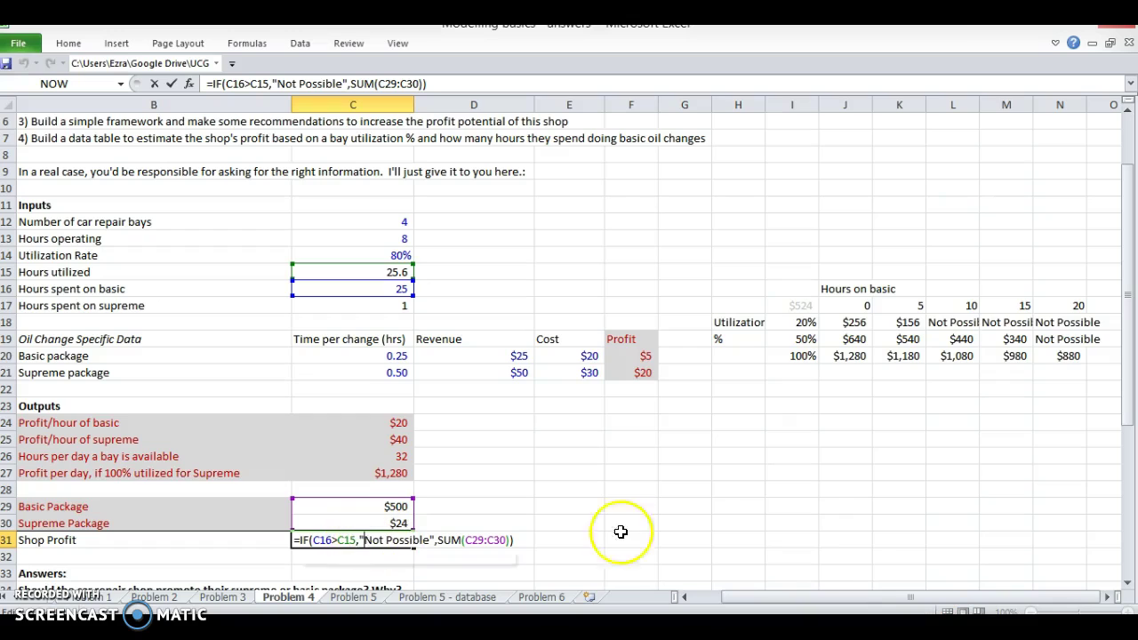
{"action": "key", "text": "shift+Right"}
{"action": "key", "text": "shift+Right"}
{"action": "key", "text": "shift+Right"}
{"action": "key", "text": "shift+Right"}
{"action": "key", "text": "shift+Right"}
{"action": "key", "text": "shift+Right"}
{"action": "key", "text": "shift+Right"}
{"action": "key", "text": "shift+Right"}
{"action": "key", "text": "shift+Right"}
{"action": "key", "text": "shift+Right"}
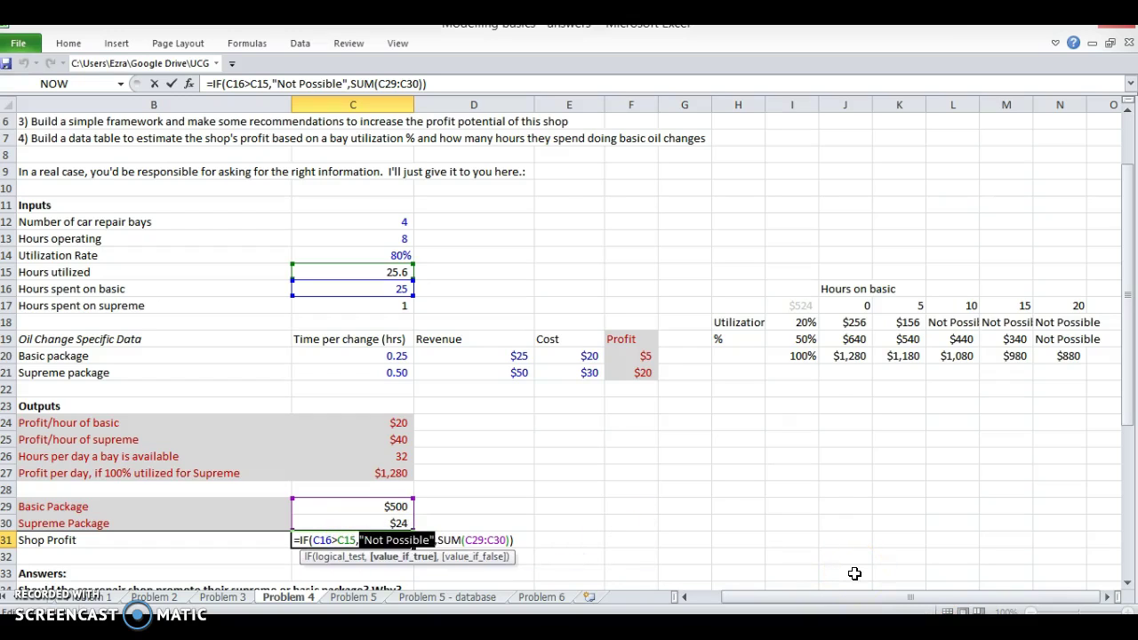
{"action": "key", "text": "Right"}
{"action": "key", "text": "shift+Left"}
{"action": "key", "text": "shift+Left"}
{"action": "key", "text": "shift+Left"}
{"action": "key", "text": "shift+Left"}
{"action": "key", "text": "shift+Left"}
{"action": "key", "text": "shift+Left"}
{"action": "key", "text": "shift+Left"}
{"action": "key", "text": "shift+Left"}
{"action": "key", "text": "shift+Left"}
{"action": "key", "text": "shift+Left"}
{"action": "key", "text": "shift+Left"}
{"action": "key", "text": "shift+Left"}
{"action": "key", "text": "shift+Left"}
{"action": "key", "text": "shift+Left"}
{"action": "key", "text": "shift+Left"}
{"action": "key", "text": "shift+Left"}
{"action": "key", "text": "shift+Left"}
{"action": "key", "text": "shift+Left"}
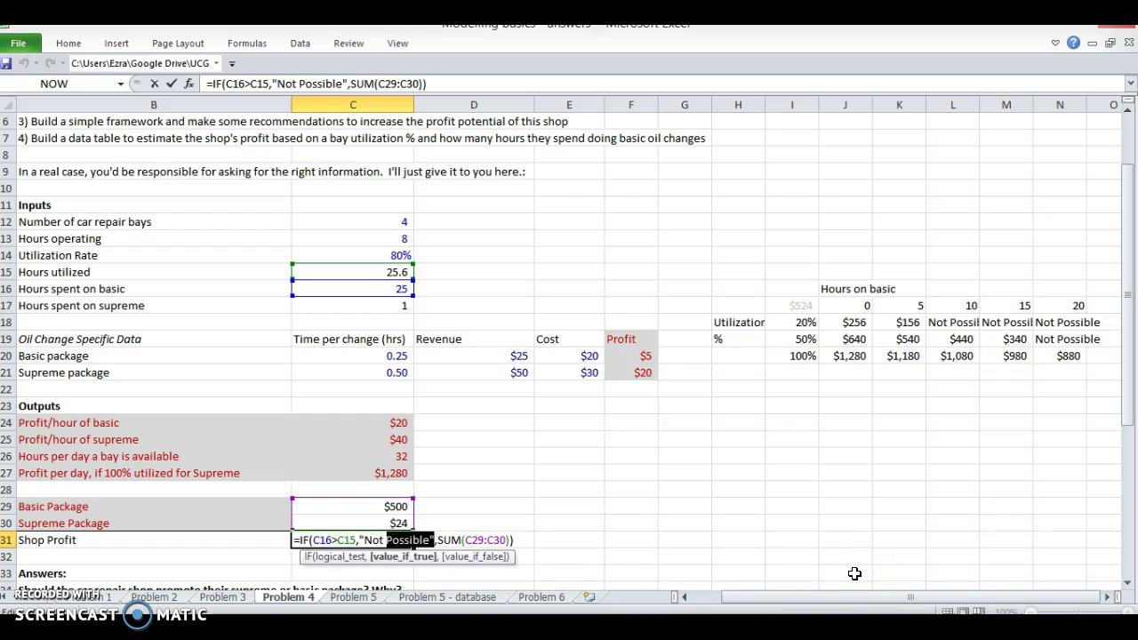
{"action": "key", "text": "shift+Right"}
{"action": "key", "text": "shift+Right"}
{"action": "key", "text": "shift+Right"}
{"action": "key", "text": "shift+Right"}
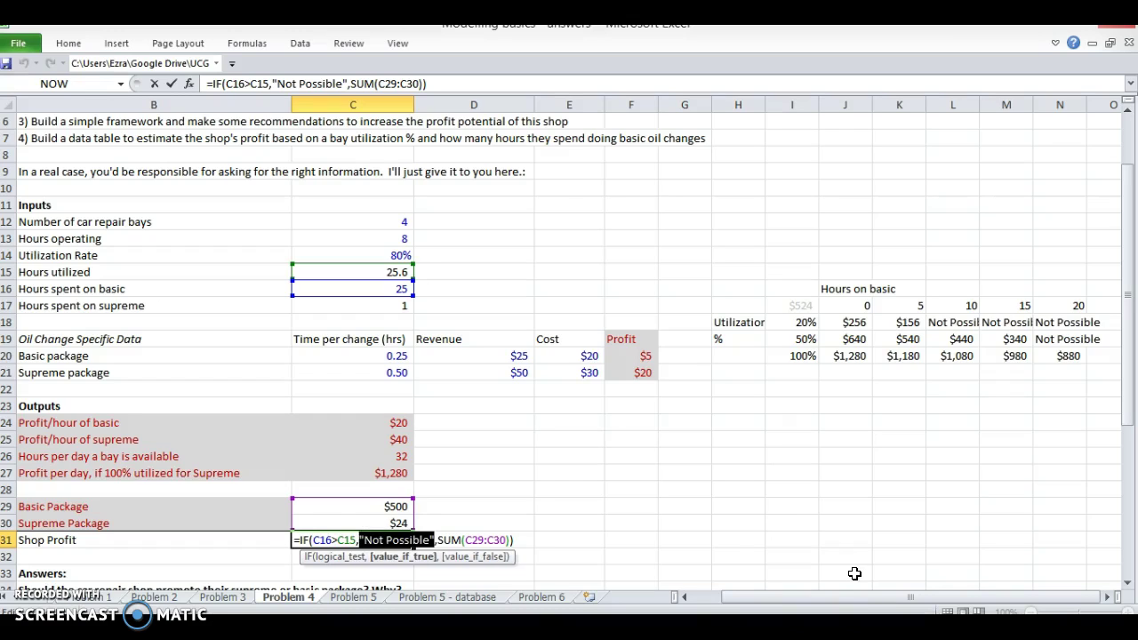
{"action": "key", "text": "Right"}
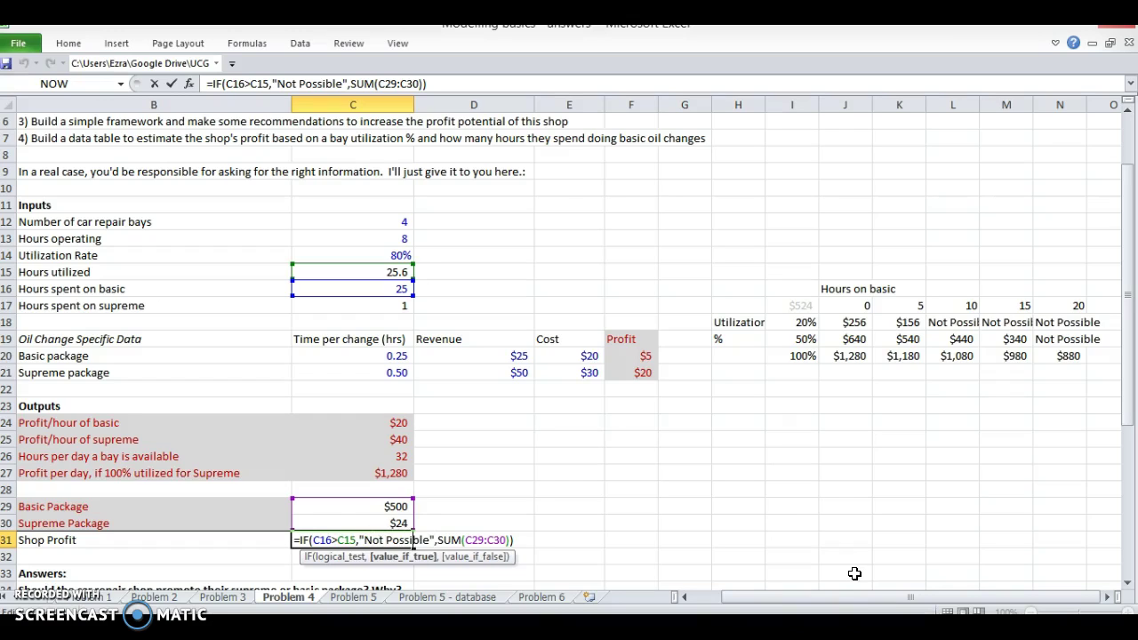
{"action": "key", "text": "Right"}
{"action": "key", "text": "Right"}
{"action": "key", "text": "shift+Left"}
{"action": "key", "text": "shift+Left"}
{"action": "key", "text": "shift+Left"}
{"action": "key", "text": "shift+Left"}
{"action": "key", "text": "shift+Left"}
{"action": "key", "text": "shift+Left"}
{"action": "key", "text": "shift+Left"}
{"action": "key", "text": "shift+Left"}
{"action": "key", "text": "shift+Left"}
{"action": "key", "text": "shift+Left"}
{"action": "key", "text": "shift+Left"}
{"action": "key", "text": "shift+Left"}
{"action": "key", "text": "shift+Left"}
{"action": "key", "text": "shift+Left"}
{"action": "key", "text": "shift+Left"}
{"action": "key", "text": "shift+Left"}
{"action": "key", "text": "shift+Left"}
{"action": "key", "text": "shift+Left"}
{"action": "key", "text": "shift+Left"}
{"action": "key", "text": "shift+Left"}
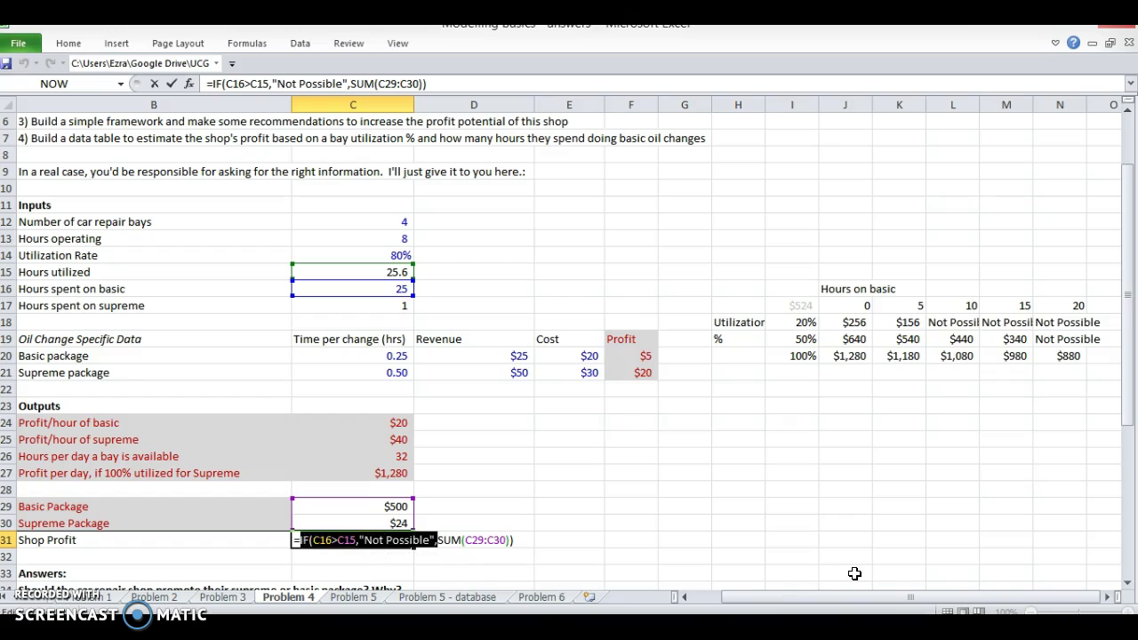
{"action": "key", "text": "BackSpace"}
{"action": "key", "text": "Return"}
{"action": "key", "text": "Return"}
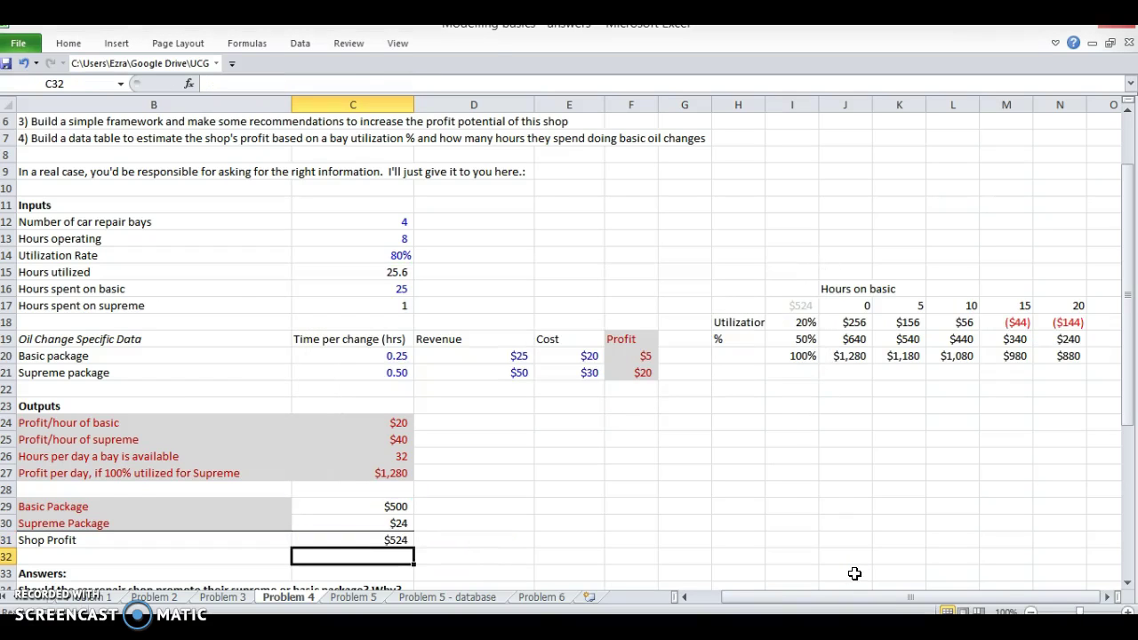
{"action": "key", "text": "Right"}
{"action": "key", "text": "Up"}
{"action": "key", "text": "Right"}
{"action": "key", "text": "Up"}
{"action": "key", "text": "Right"}
{"action": "key", "text": "Up"}
{"action": "key", "text": "Right"}
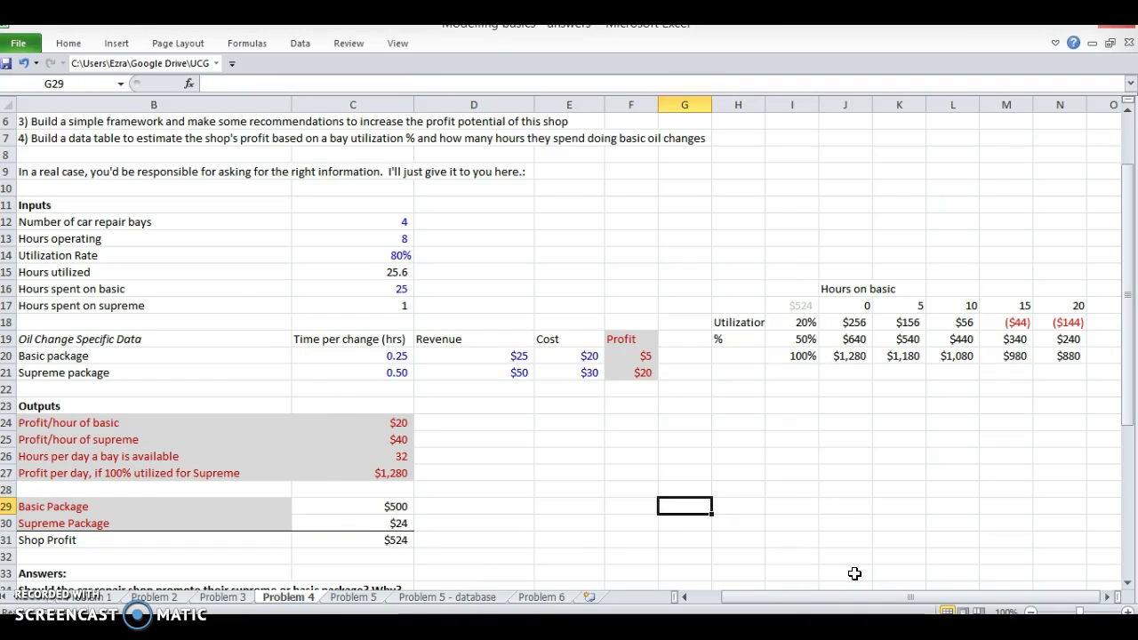
Inspect the 20% utilization results for 15 and 20 hours on basic in the data table
{"action": "key", "text": "Up"}
{"action": "key", "text": "Right"}
{"action": "key", "text": "Up"}
{"action": "key", "text": "Right"}
{"action": "key", "text": "Up"}
{"action": "key", "text": "Right"}
{"action": "key", "text": "Up"}
{"action": "key", "text": "Right"}
{"action": "key", "text": "Up"}
{"action": "key", "text": "Right"}
{"action": "key", "text": "Up"}
{"action": "key", "text": "Right"}
{"action": "key", "text": "Up"}
{"action": "key", "text": "Right"}
{"action": "key", "text": "Up"}
{"action": "key", "text": "Up"}
{"action": "key", "text": "Up"}
{"action": "key", "text": "Up"}
{"action": "key", "text": "Left"}
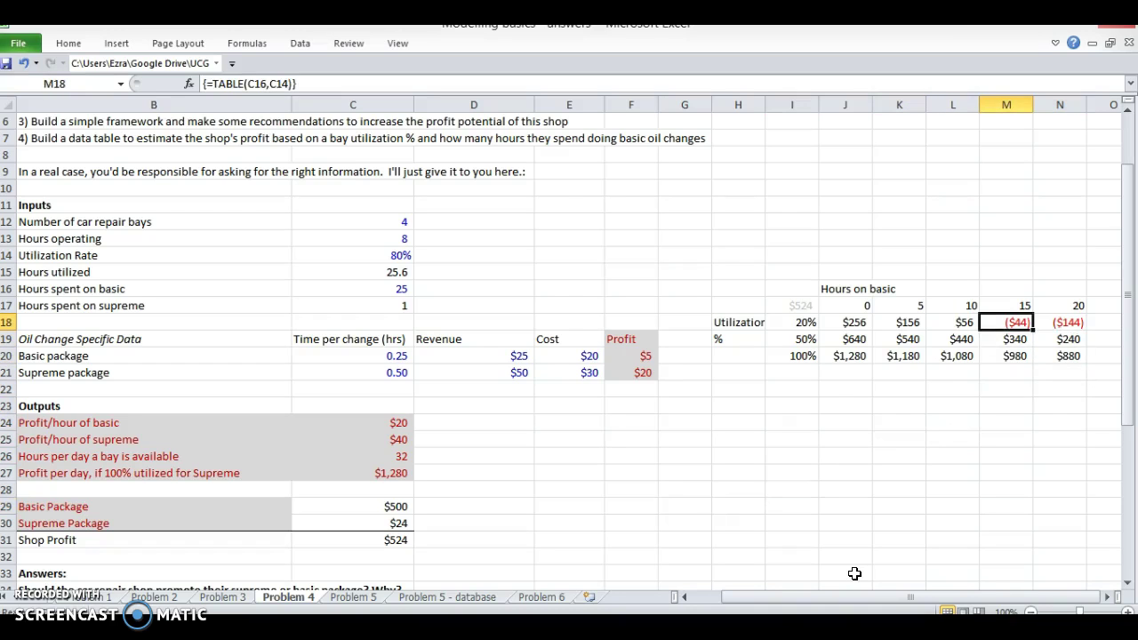
{"action": "key", "text": "F2"}
{"action": "key", "text": "Escape"}
{"action": "key", "text": "Right"}
{"action": "key", "text": "Left"}
Try to set the hours spent on basic in C16 to 26
{"action": "key", "text": "Left"}
{"action": "key", "text": "Left"}
{"action": "key", "text": "Left"}
{"action": "key", "text": "Left"}
{"action": "key", "text": "Up"}
{"action": "key", "text": "Left"}
{"action": "key", "text": "Left"}
{"action": "key", "text": "Left"}
{"action": "key", "text": "Left"}
{"action": "key", "text": "Left"}
{"action": "key", "text": "Left"}
{"action": "key", "text": "Left"}
{"action": "key", "text": "Up"}
{"action": "key", "text": "Right"}
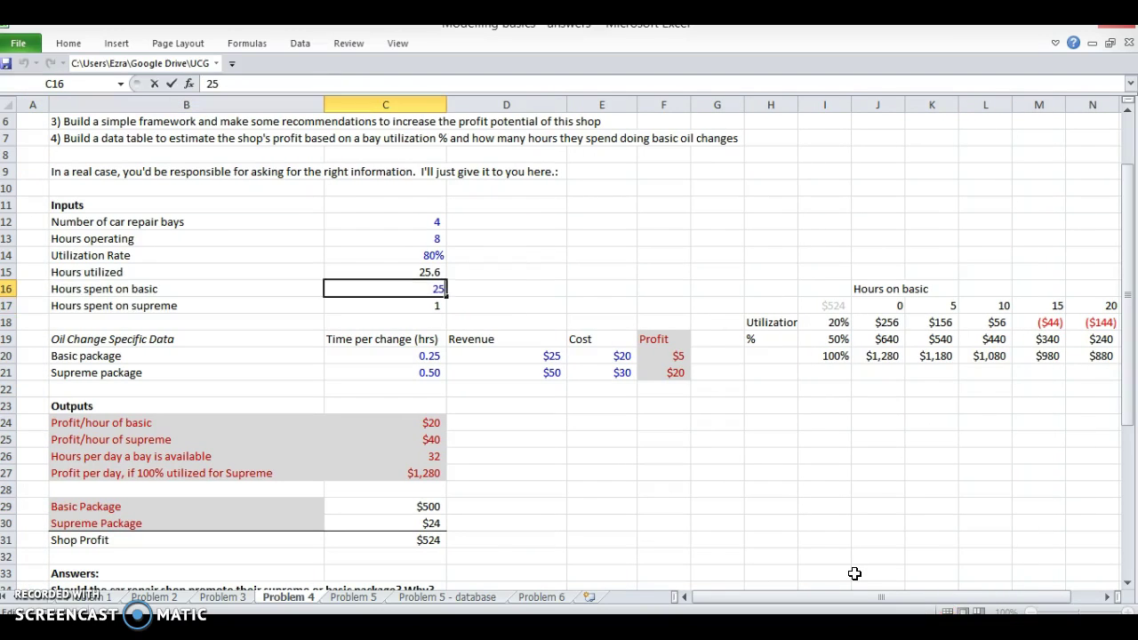
{"action": "key", "text": "Up"}
{"action": "key", "text": "Down"}
{"action": "key", "text": "F2"}
{"action": "key", "text": "BackSpace"}
{"action": "type", "text": "6"}
{"action": "key", "text": "Return"}
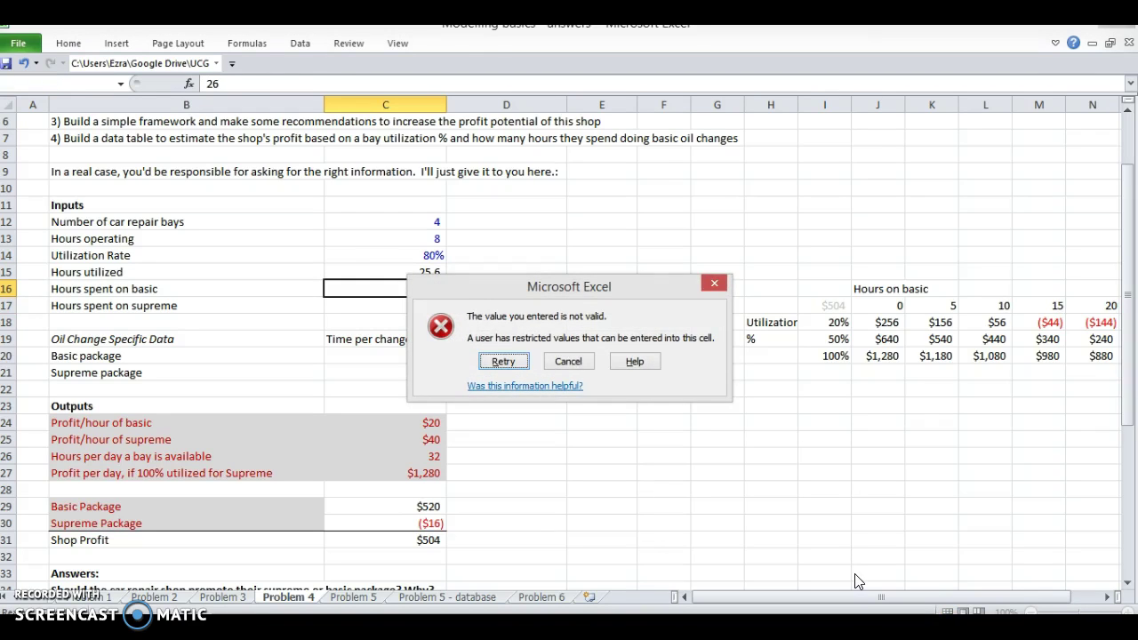
{"action": "key", "text": "Escape"}
Compare the shop profit results in M18:N18 with the 20% utilization value in I18
{"action": "key", "text": "Down"}
{"action": "key", "text": "Right"}
{"action": "key", "text": "Right"}
{"action": "key", "text": "Down"}
{"action": "key", "text": "Right"}
{"action": "key", "text": "Right"}
{"action": "key", "text": "Right"}
{"action": "key", "text": "Right"}
{"action": "key", "text": "Right"}
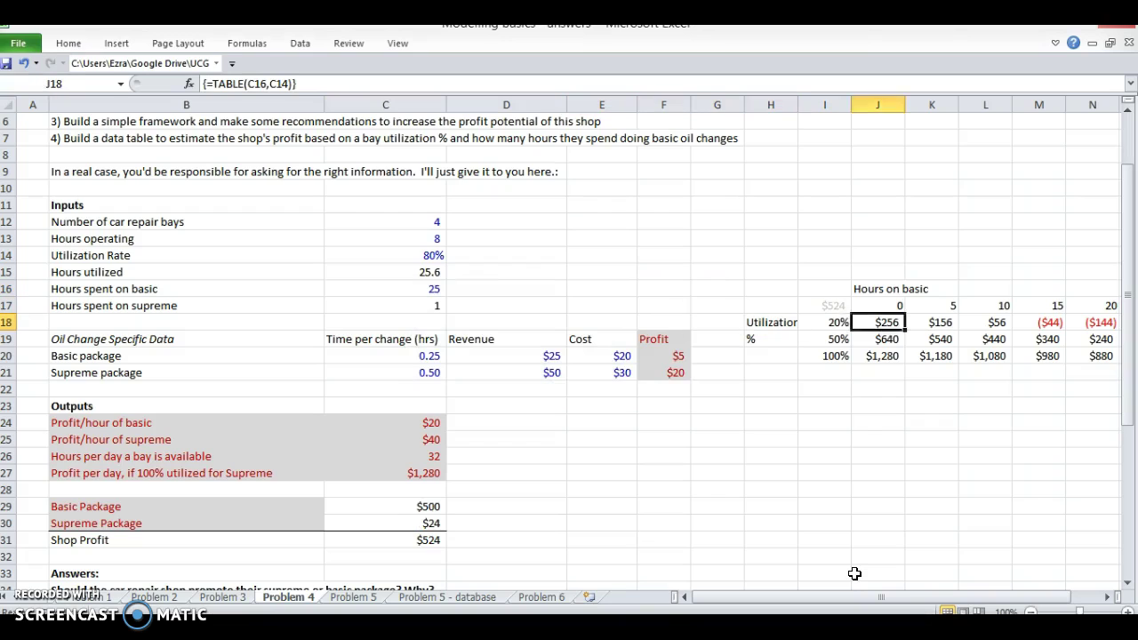
{"action": "key", "text": "Right"}
{"action": "key", "text": "Right"}
{"action": "key", "text": "Right"}
{"action": "key", "text": "shift+Right"}
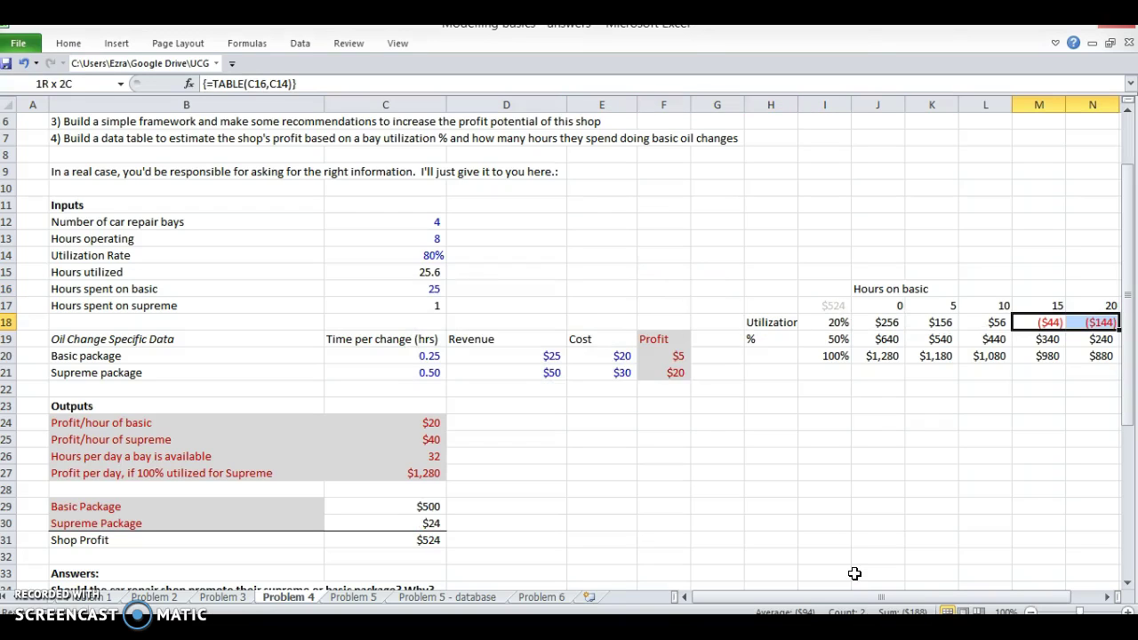
{"action": "key", "text": "Left"}
{"action": "key", "text": "Left"}
{"action": "key", "text": "Left"}
{"action": "key", "text": "Left"}
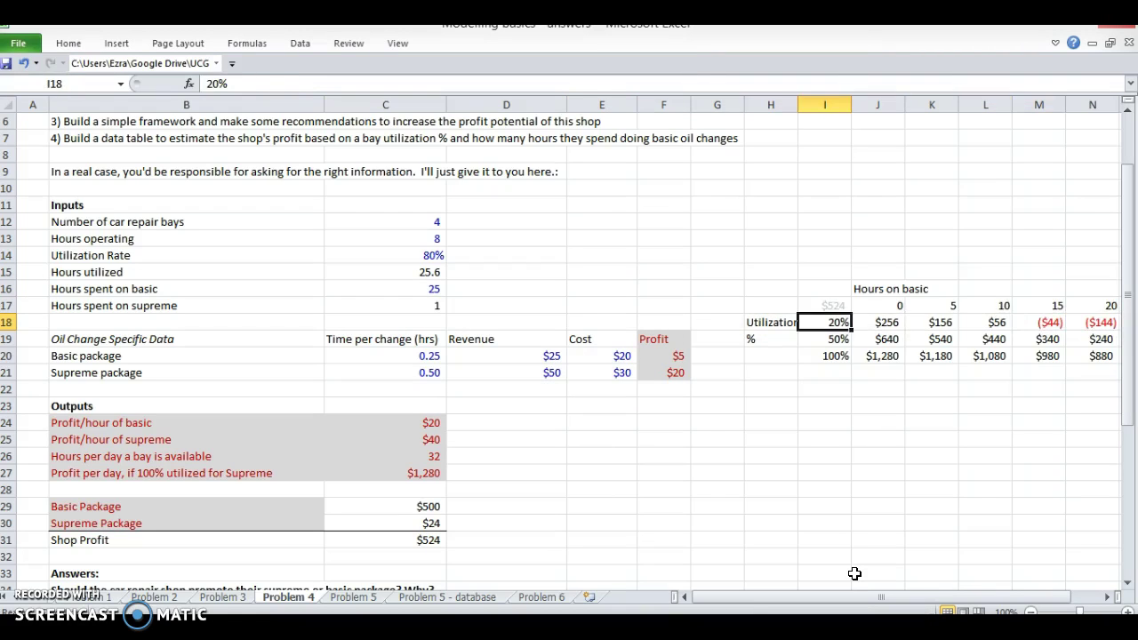
Undo the removal of the IF "Not Possible" test from the Shop Profit formula in C31
{"action": "key", "text": "ctrl+y"}
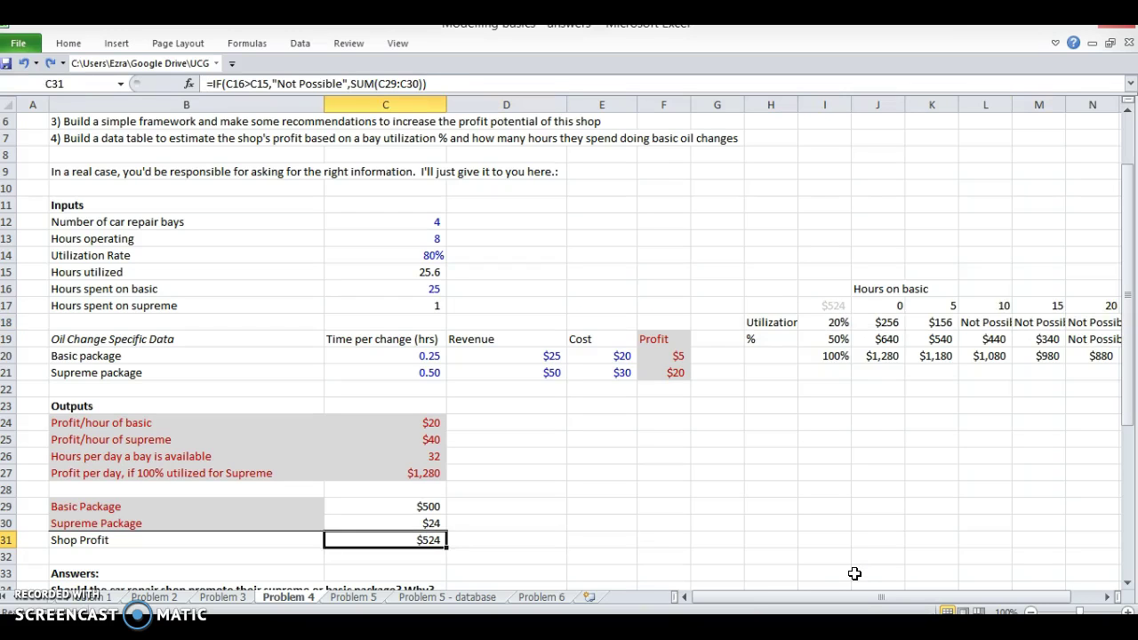
{"action": "key", "text": "F2"}
{"action": "key", "text": "Tab"}
Try 5 as the hours-on-basic value in N17, check the profits in that column, and undo the change
{"action": "key", "text": "Right"}
{"action": "key", "text": "Right"}
{"action": "key", "text": "Right"}
{"action": "key", "text": "Right"}
{"action": "key", "text": "Right"}
{"action": "key", "text": "Up"}
{"action": "key", "text": "Up"}
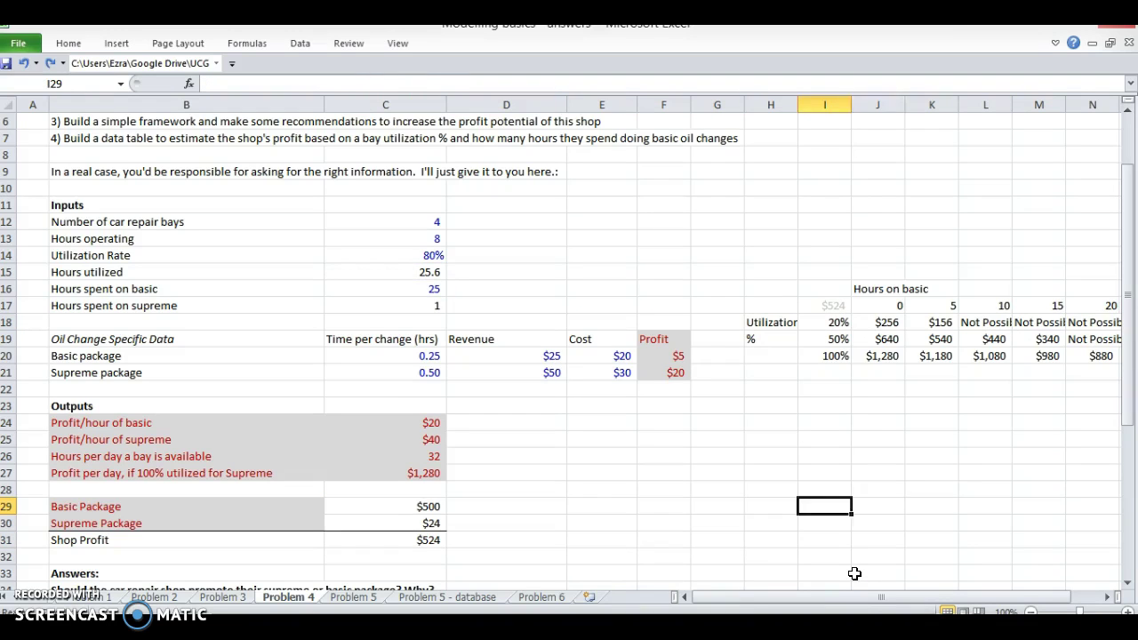
{"action": "key", "text": "Up"}
{"action": "key", "text": "Right"}
{"action": "key", "text": "Up"}
{"action": "key", "text": "Right"}
{"action": "key", "text": "Right"}
{"action": "key", "text": "Up"}
{"action": "key", "text": "Right"}
{"action": "key", "text": "Up"}
{"action": "key", "text": "Right"}
{"action": "key", "text": "Up"}
{"action": "key", "text": "Up"}
{"action": "key", "text": "Right"}
{"action": "key", "text": "Up"}
{"action": "key", "text": "Up"}
{"action": "key", "text": "Left"}
{"action": "key", "text": "Up"}
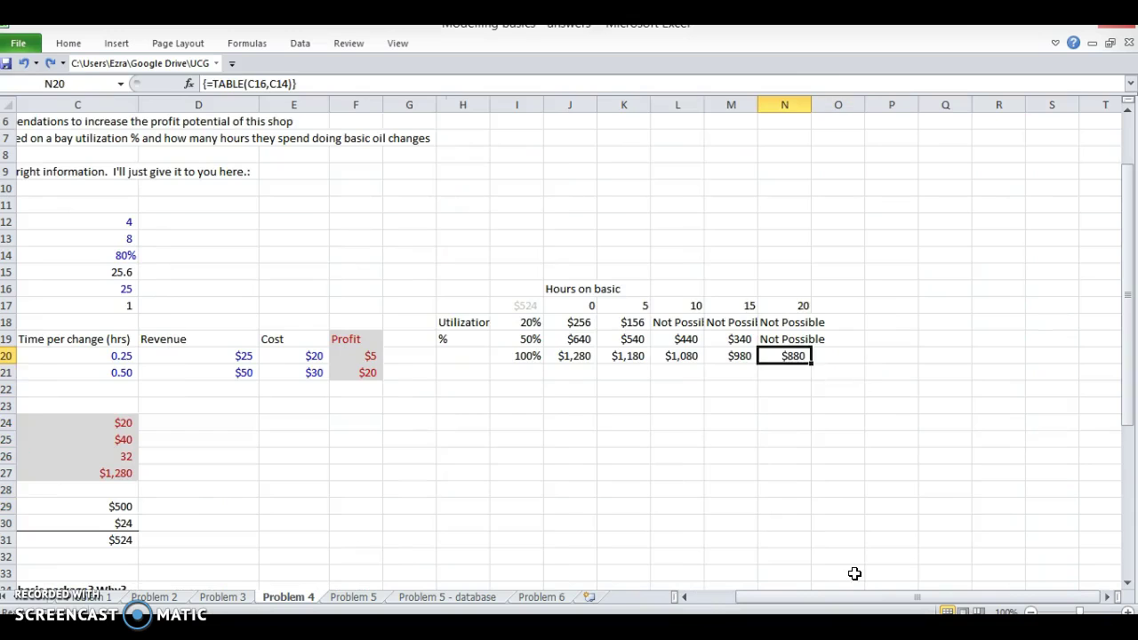
{"action": "key", "text": "Up"}
{"action": "key", "text": "Up"}
{"action": "key", "text": "Up"}
{"action": "type", "text": "5"}
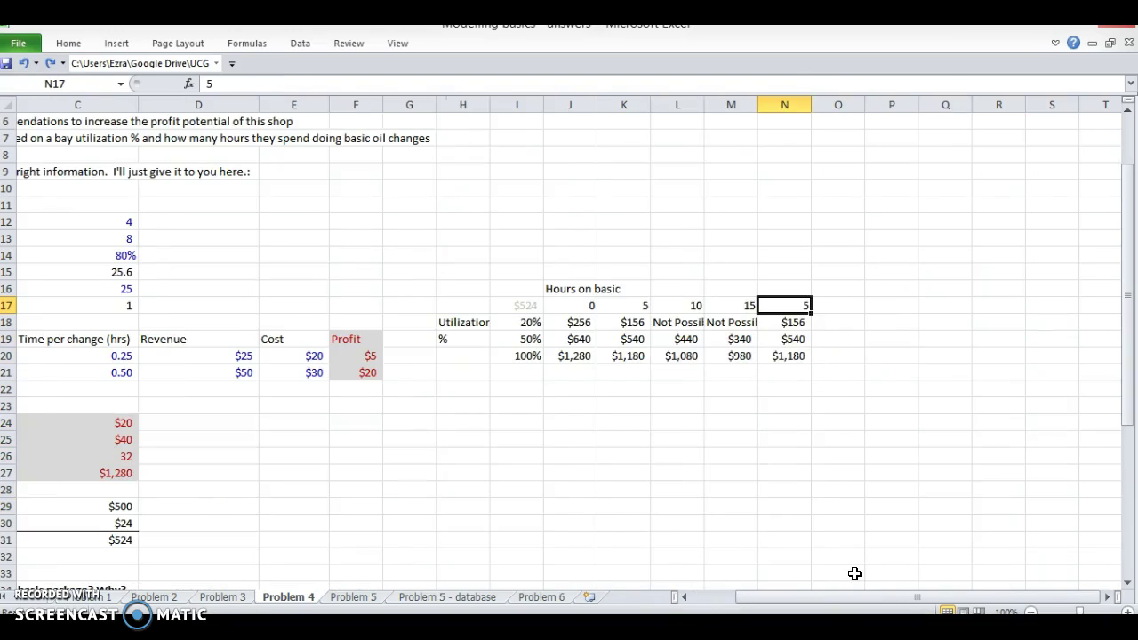
{"action": "key", "text": "Return"}
{"action": "key", "text": "Down"}
{"action": "key", "text": "Down"}
{"action": "key", "text": "Up"}
{"action": "key", "text": "Up"}
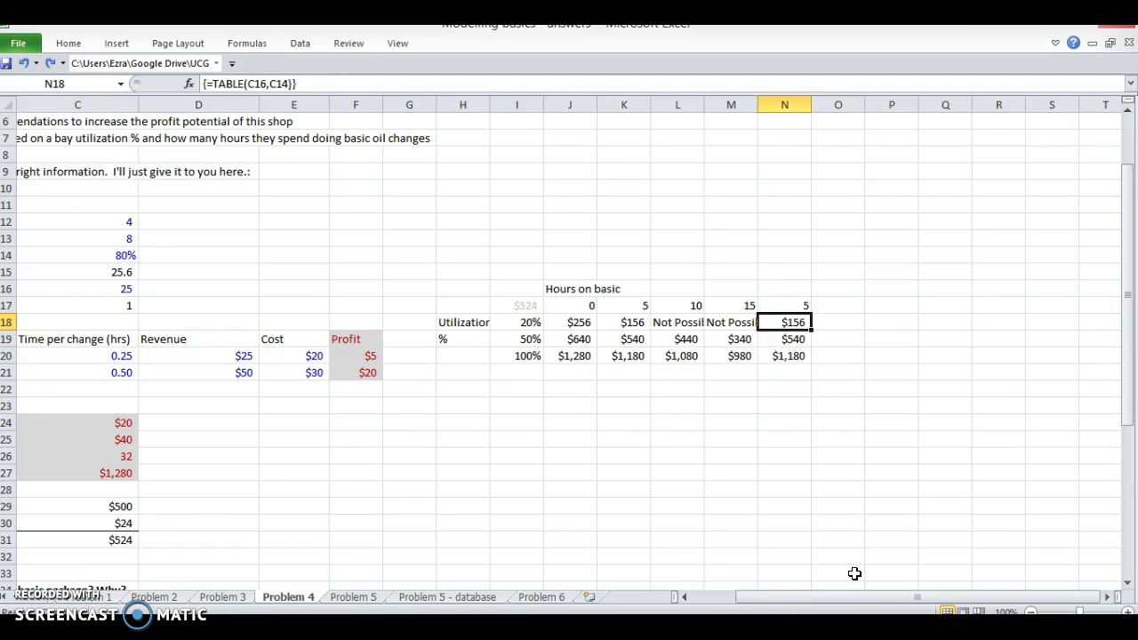
{"action": "key", "text": "shift+Down"}
{"action": "key", "text": "shift+Up"}
{"action": "key", "text": "ctrl+z"}
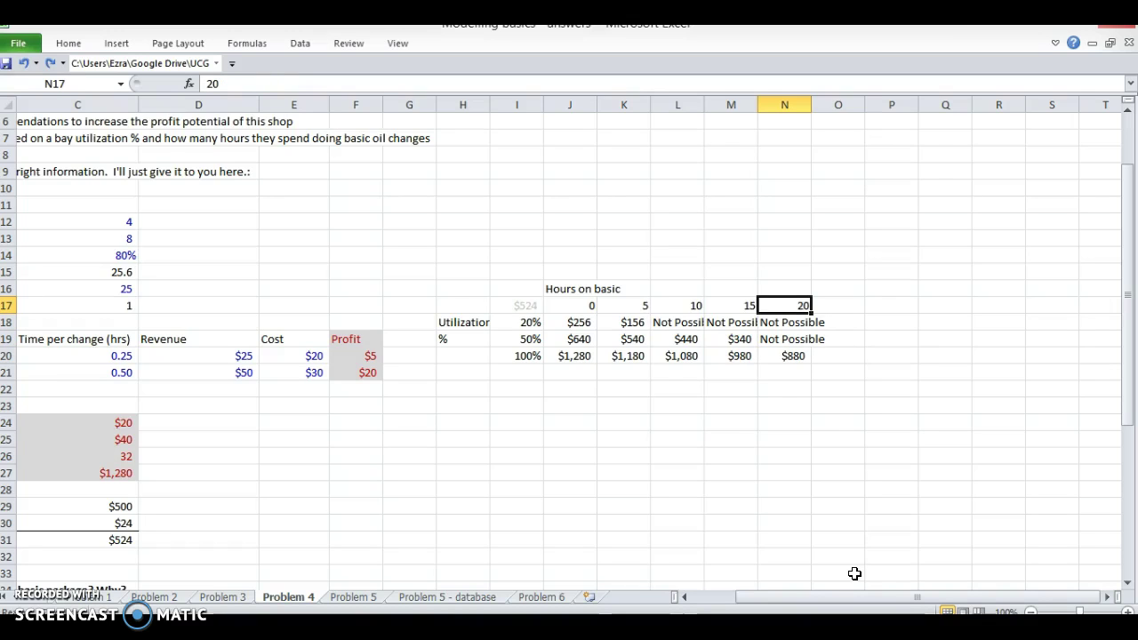
AutoFit the width of column H to the "Utilization" label
{"action": "key", "text": "Left"}
{"action": "key", "text": "Left"}
{"action": "key", "text": "Left"}
{"action": "key", "text": "Left"}
{"action": "key", "text": "Left"}
{"action": "key", "text": "Left"}
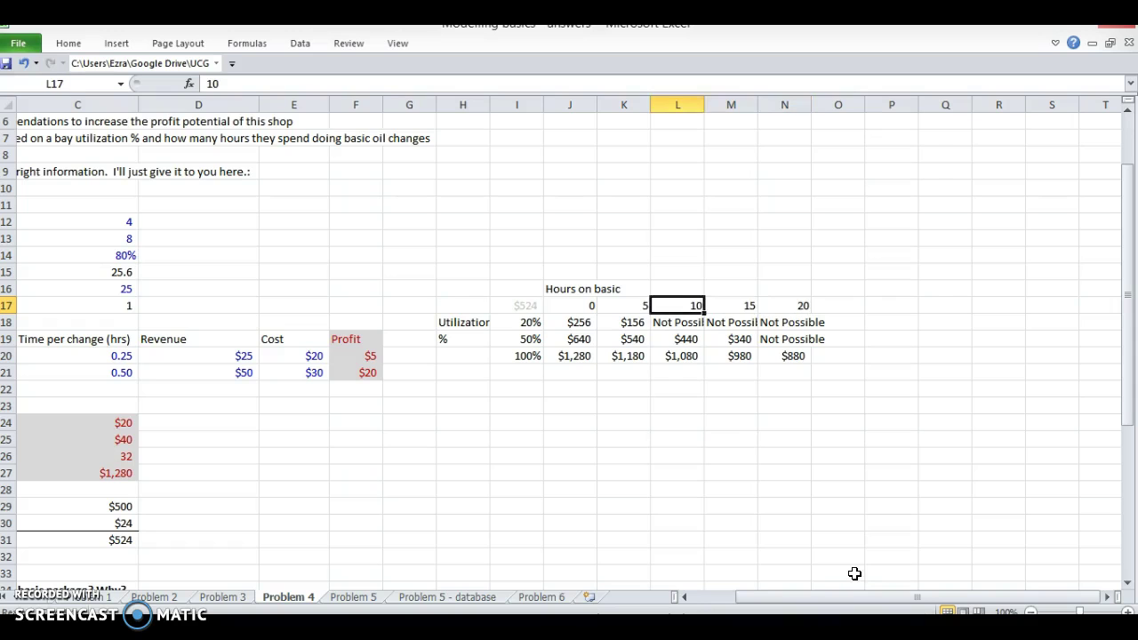
{"action": "key", "text": "ctrl+space"}
{"action": "key", "text": "h"}
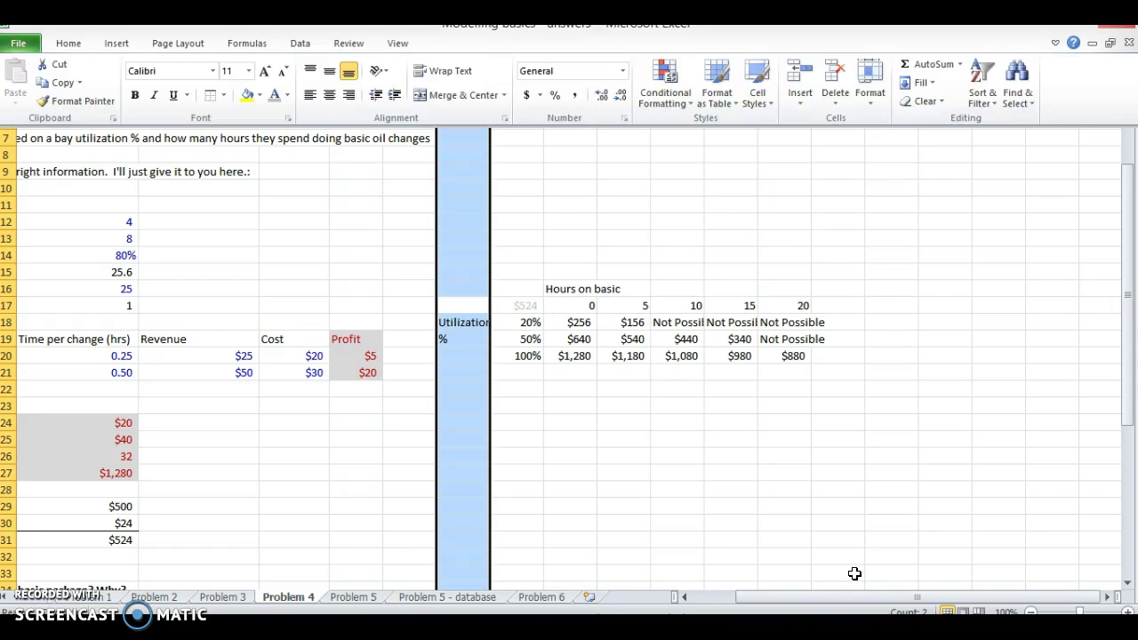
{"action": "key", "text": "o"}
{"action": "key", "text": "i"}
{"action": "key", "text": "Right"}
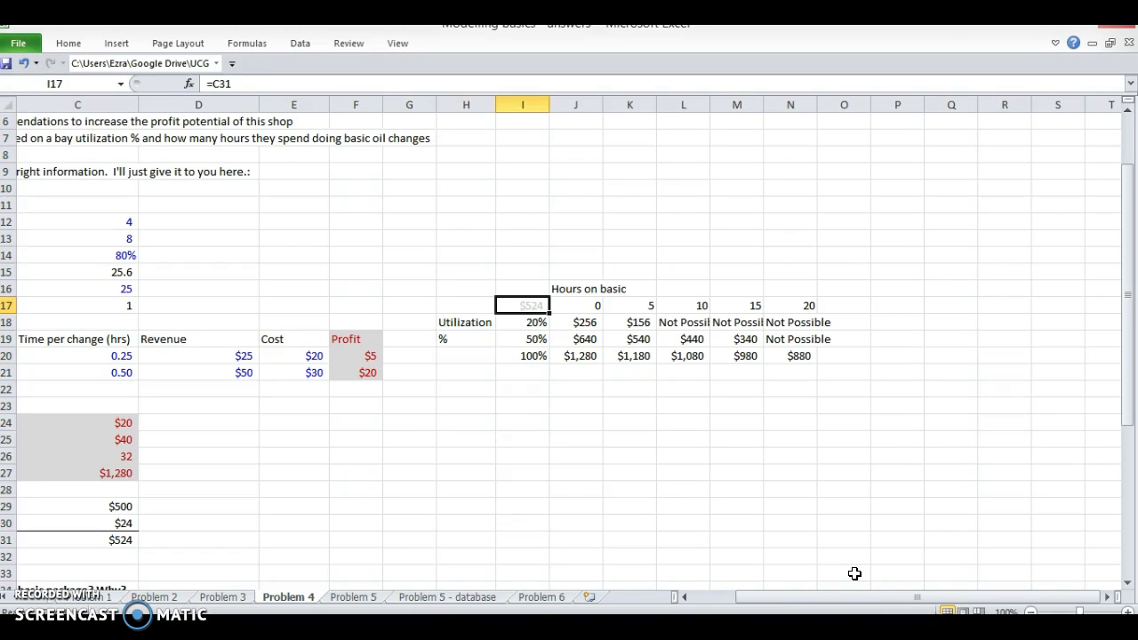
AutoFit the width of column N to its "Not Possible" entries
{"action": "key", "text": "Down"}
{"action": "key", "text": "Right"}
{"action": "key", "text": "Right"}
{"action": "key", "text": "Right"}
{"action": "key", "text": "Right"}
{"action": "key", "text": "Right"}
{"action": "key", "text": "ctrl+space"}
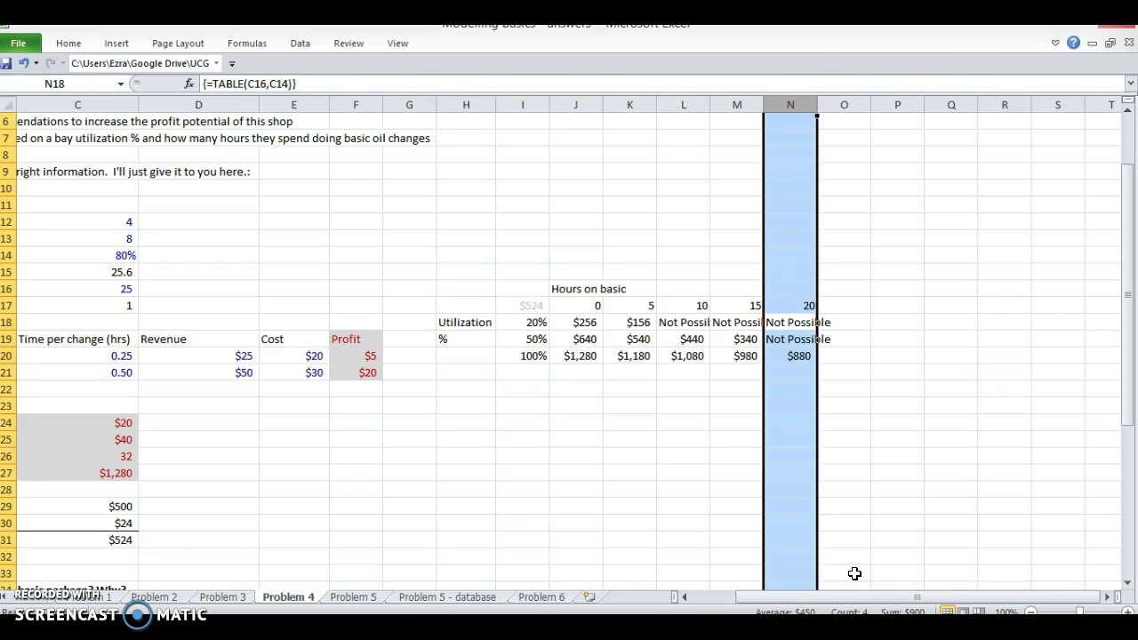
{"action": "key", "text": "alt+h"}
{"action": "key", "text": "o"}
{"action": "key", "text": "i"}
Apply all borders to the data table results in J18:N20
{"action": "key", "text": "Left"}
{"action": "key", "text": "Left"}
{"action": "key", "text": "Left"}
{"action": "key", "text": "Left"}
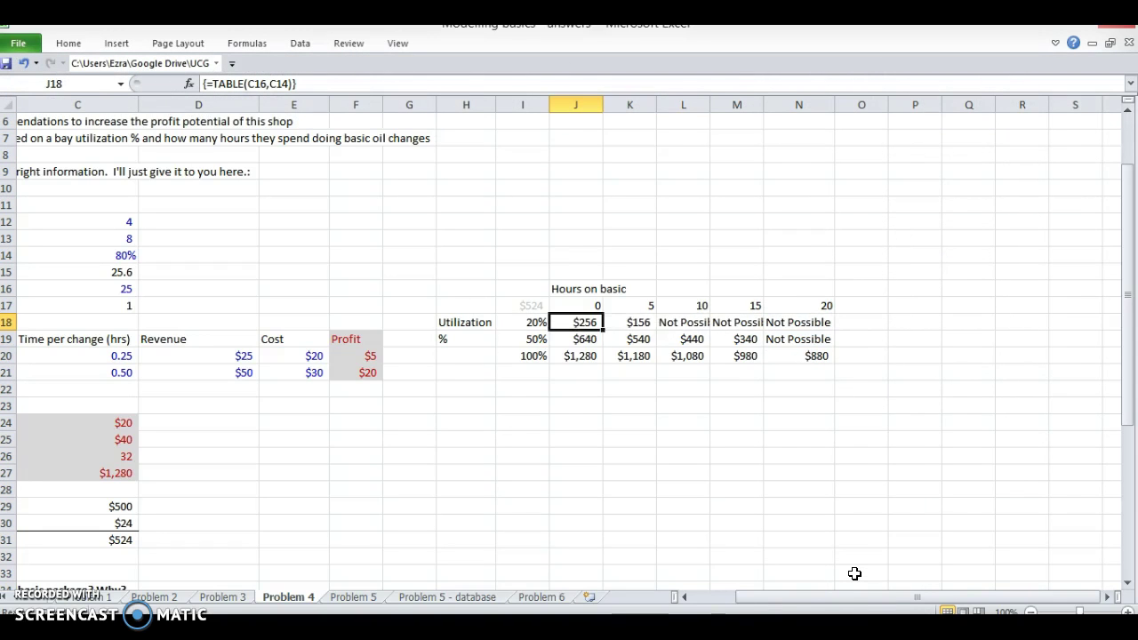
{"action": "key", "text": "shift+Down"}
{"action": "key", "text": "shift+Right"}
{"action": "key", "text": "shift+Right"}
{"action": "key", "text": "shift+Down"}
{"action": "key", "text": "shift+Right"}
{"action": "key", "text": "shift+Right"}
{"action": "key", "text": "alt+h"}
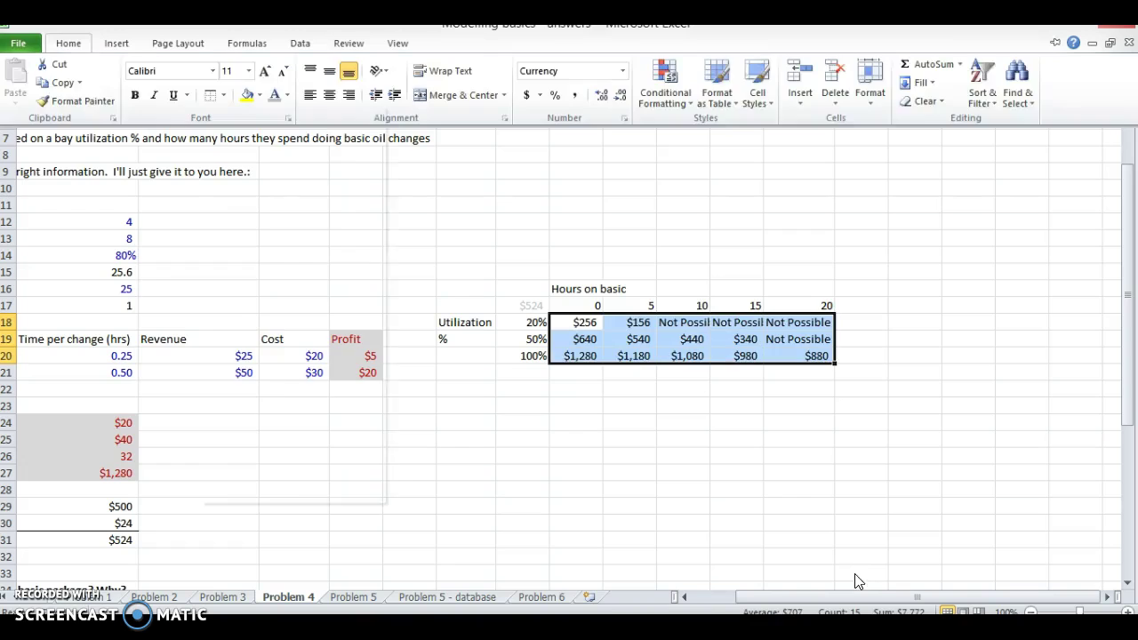
{"action": "key", "text": "b"}
{"action": "key", "text": "a"}
{"action": "key", "text": "Left"}
{"action": "key", "text": "Right"}
{"action": "key", "text": "Down"}
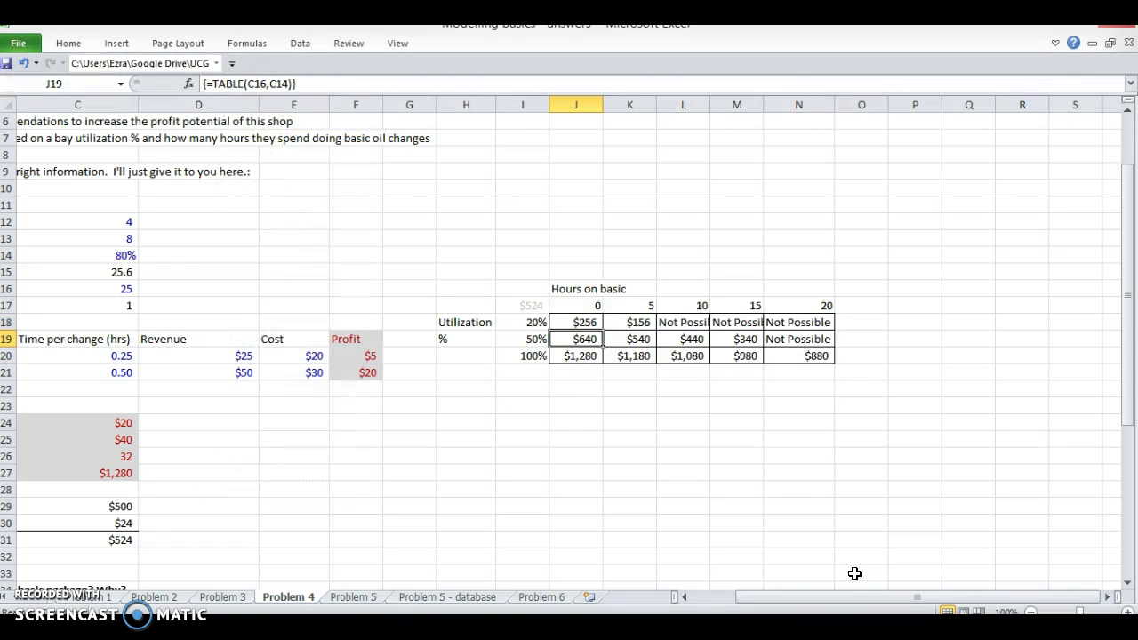
Review the bordered data table alongside the shop's input values
{"action": "key", "text": "Left"}
{"action": "key", "text": "Up"}
{"action": "key", "text": "shift+Down"}
{"action": "key", "text": "Left"}
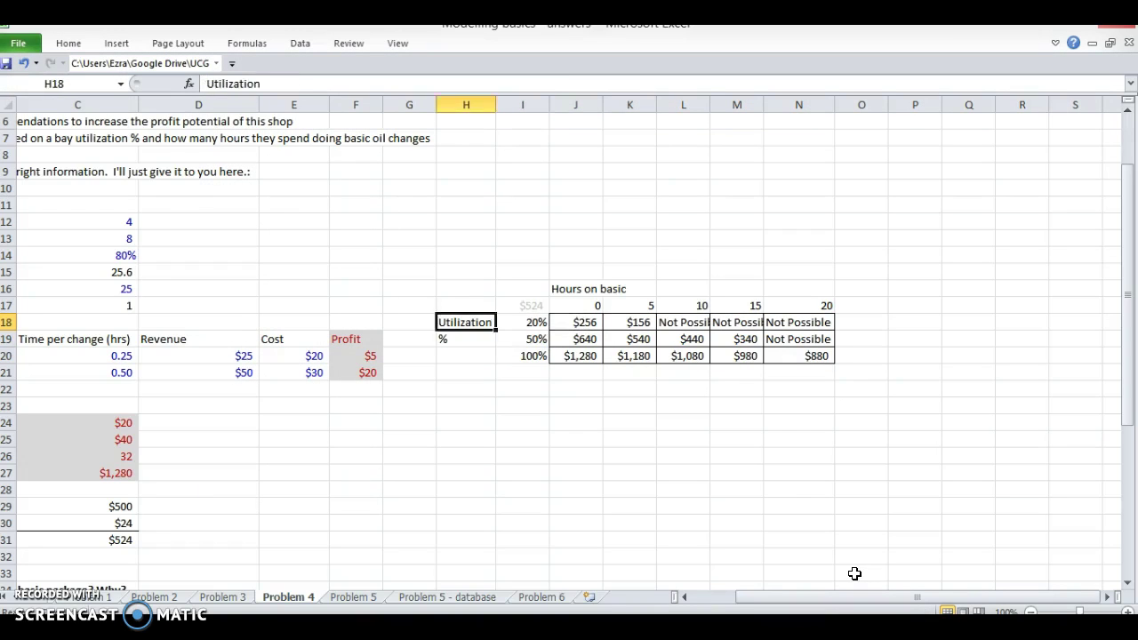
{"action": "key", "text": "Left"}
{"action": "key", "text": "Left"}
{"action": "key", "text": "Left"}
{"action": "key", "text": "Left"}
{"action": "key", "text": "Left"}
{"action": "key", "text": "Left"}
{"action": "key", "text": "Left"}
{"action": "key", "text": "Right"}
{"action": "key", "text": "Right"}
{"action": "key", "text": "Right"}
{"action": "key", "text": "Right"}
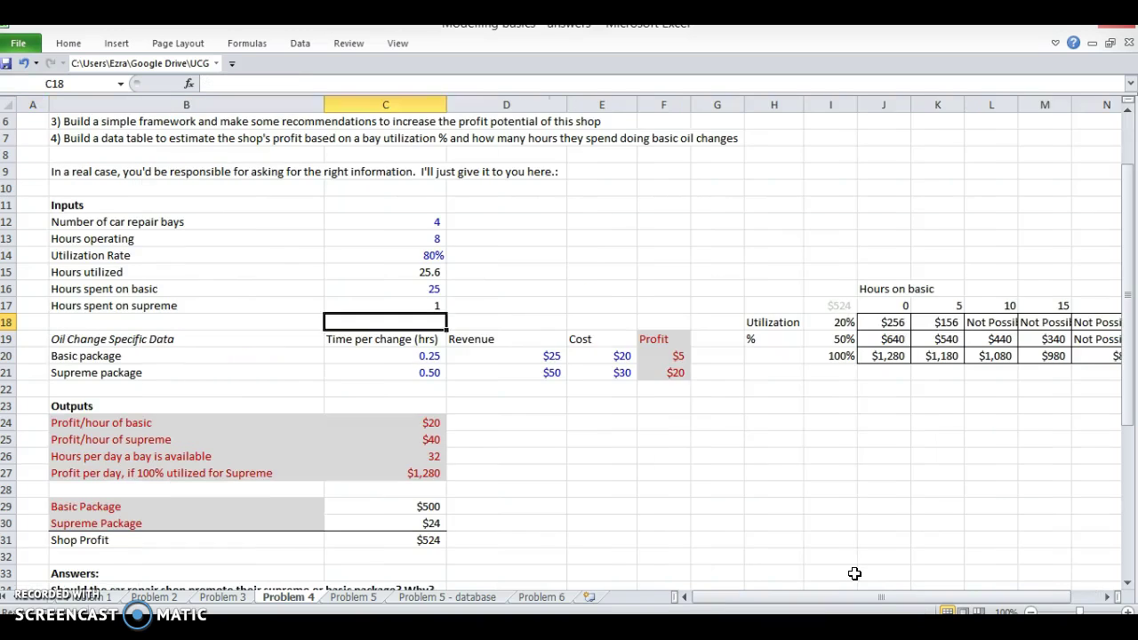
{"action": "key", "text": "Right"}
{"action": "key", "text": "Right"}
{"action": "key", "text": "Right"}
{"action": "key", "text": "Right"}
{"action": "key", "text": "Right"}
{"action": "key", "text": "Right"}
{"action": "key", "text": "Right"}
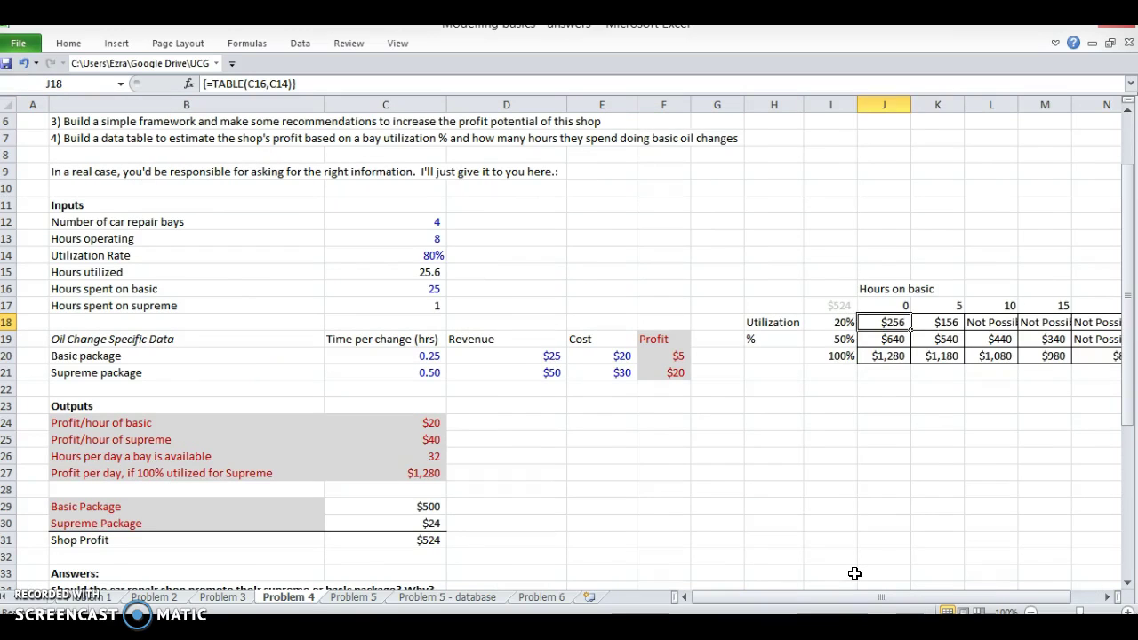
Check the data table's 20% utilization results against the 15-hour basic heading
{"action": "key", "text": "Right"}
{"action": "key", "text": "Right"}
{"action": "key", "text": "Left"}
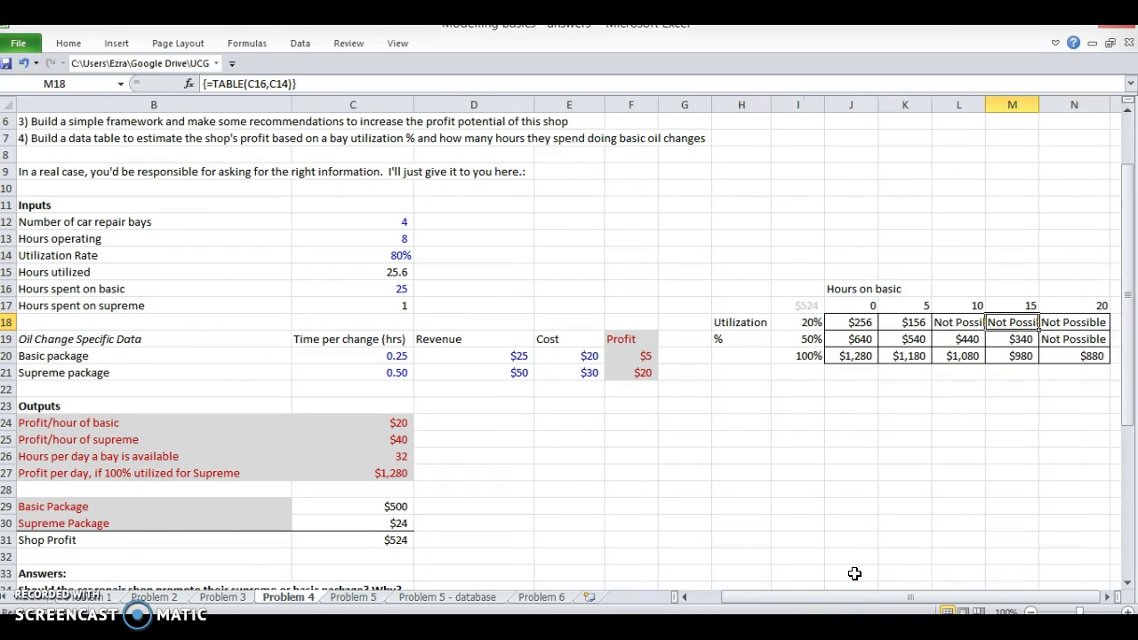
{"action": "key", "text": "Up"}
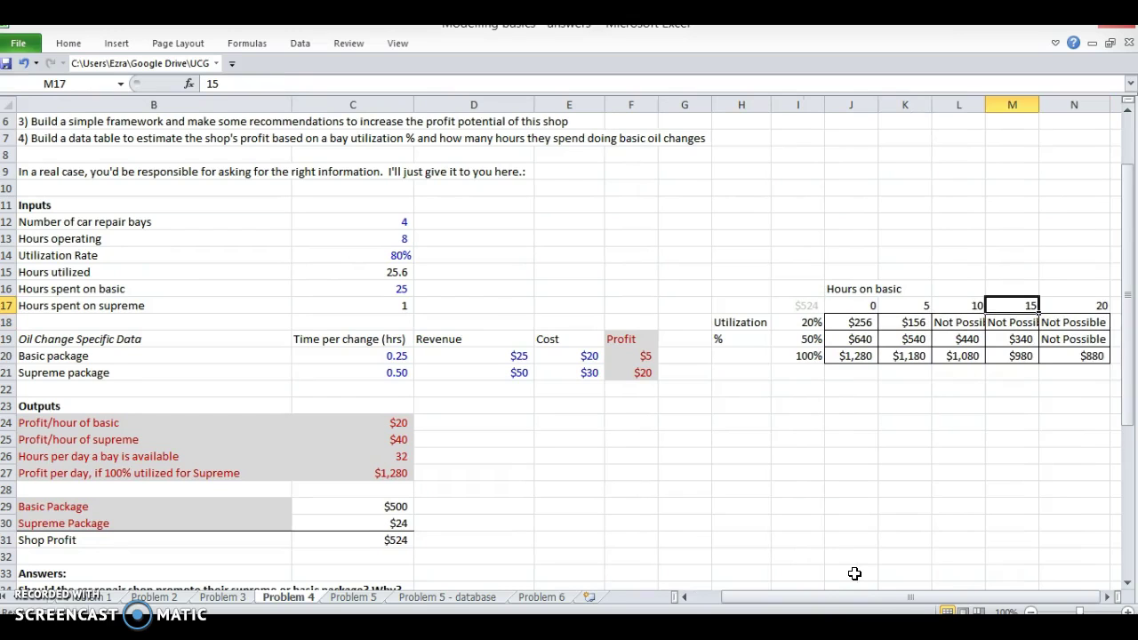
Inspect the entries behind hours spent on supreme, hours utilized and hours spent on basic in C15:C17
{"action": "key", "text": "Left"}
{"action": "key", "text": "Left"}
{"action": "key", "text": "Left"}
{"action": "key", "text": "Left"}
{"action": "key", "text": "Left"}
{"action": "key", "text": "Left"}
{"action": "key", "text": "Left"}
{"action": "key", "text": "Left"}
{"action": "key", "text": "Left"}
{"action": "key", "text": "Left"}
{"action": "key", "text": "Left"}
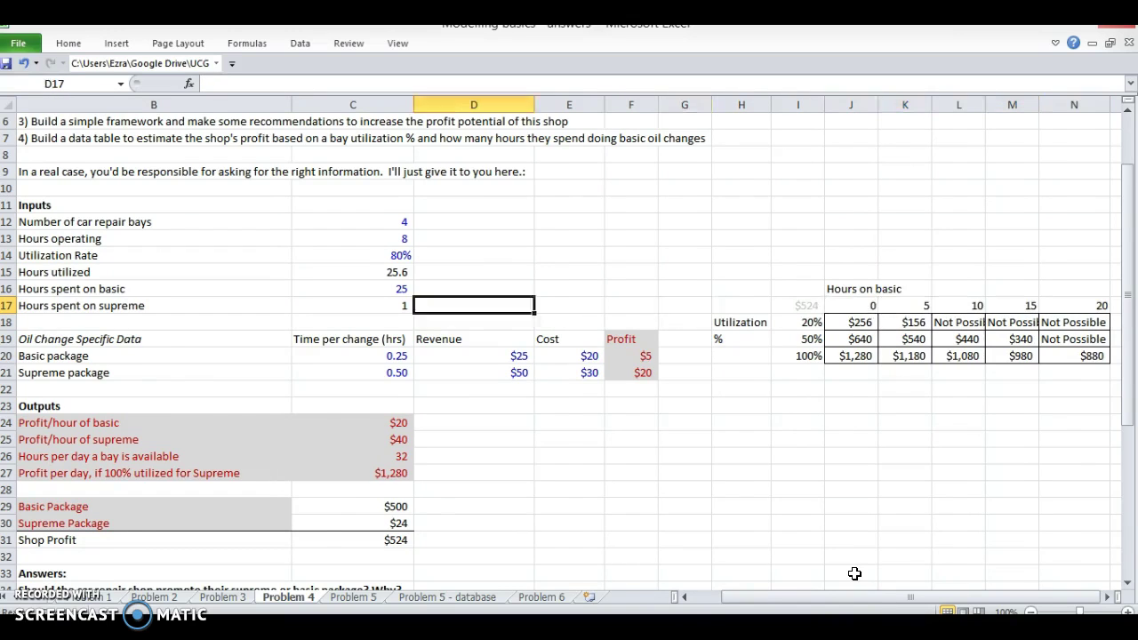
{"action": "key", "text": "Right"}
{"action": "type", "text": "=+C15-C16"}
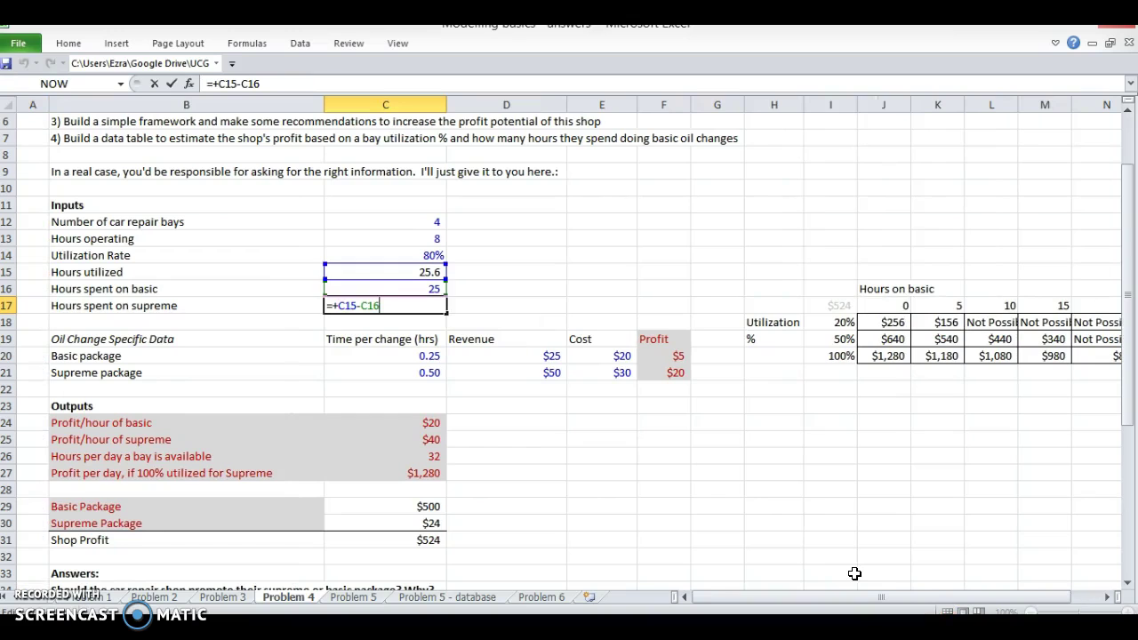
{"action": "key", "text": "Return"}
{"action": "key", "text": "Up"}
{"action": "key", "text": "Up"}
{"action": "key", "text": "Up"}
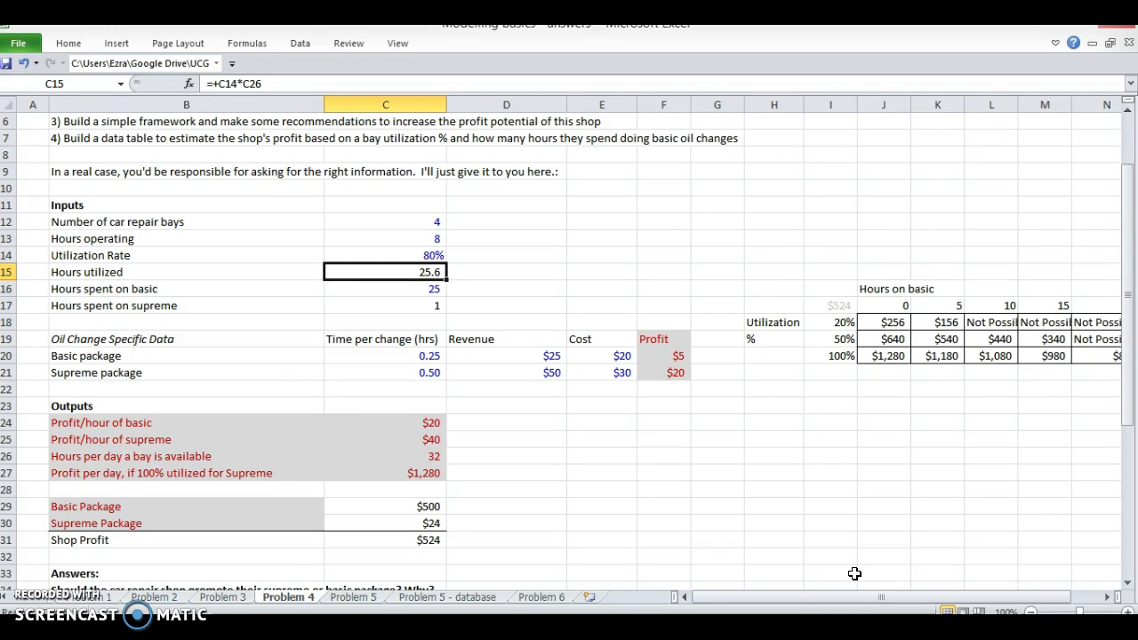
{"action": "key", "text": "F2"}
{"action": "key", "text": "Return"}
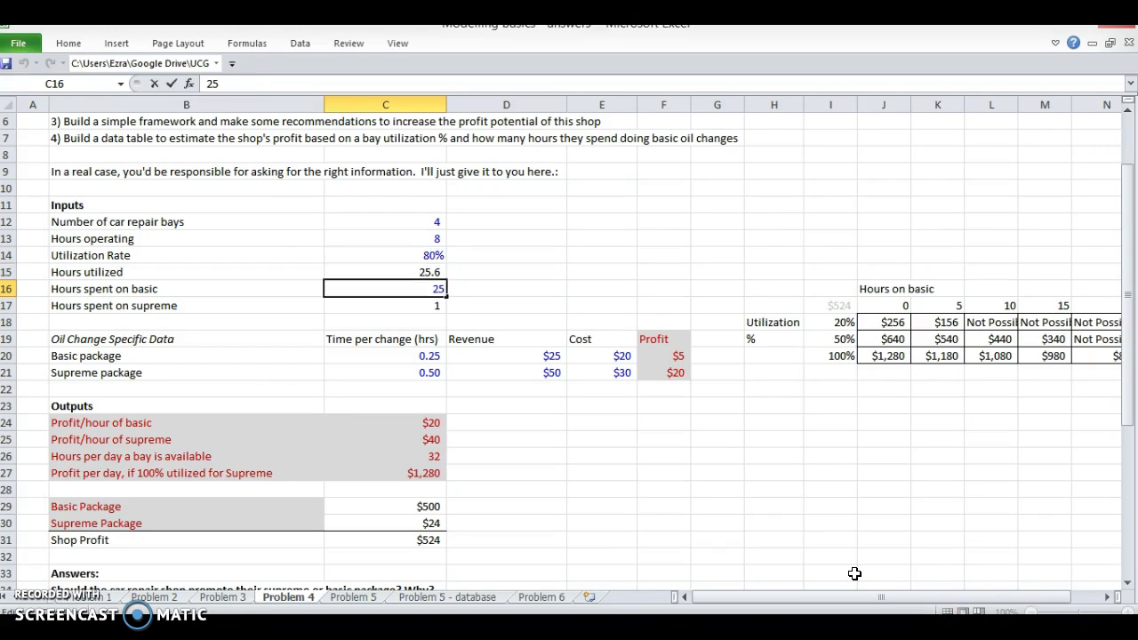
{"action": "key", "text": "Return"}
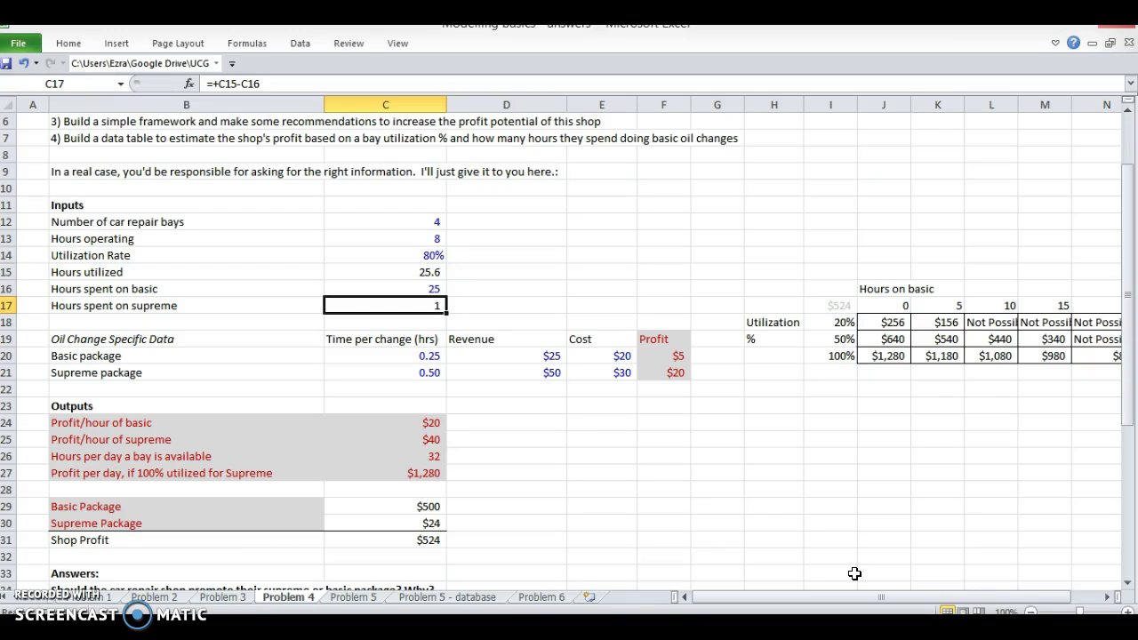
Try a value of 5 for hours spent on supreme in C17, and undo the entry
{"action": "key", "text": "Up"}
{"action": "key", "text": "Down"}
{"action": "type", "text": "5"}
{"action": "key", "text": "Return"}
{"action": "key", "text": "ctrl+z"}
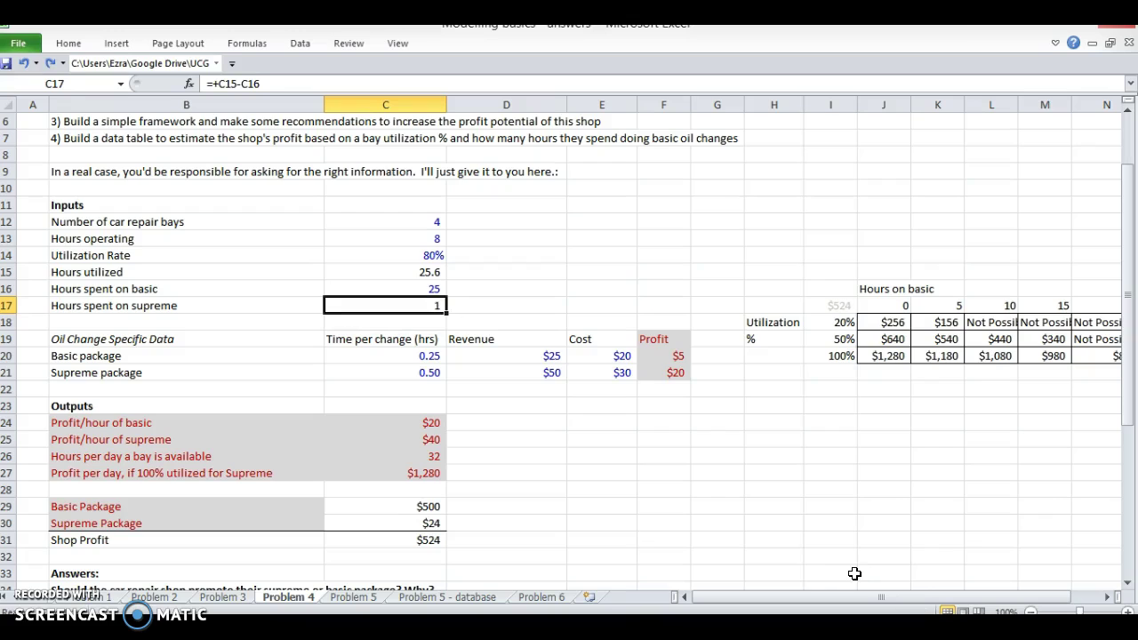